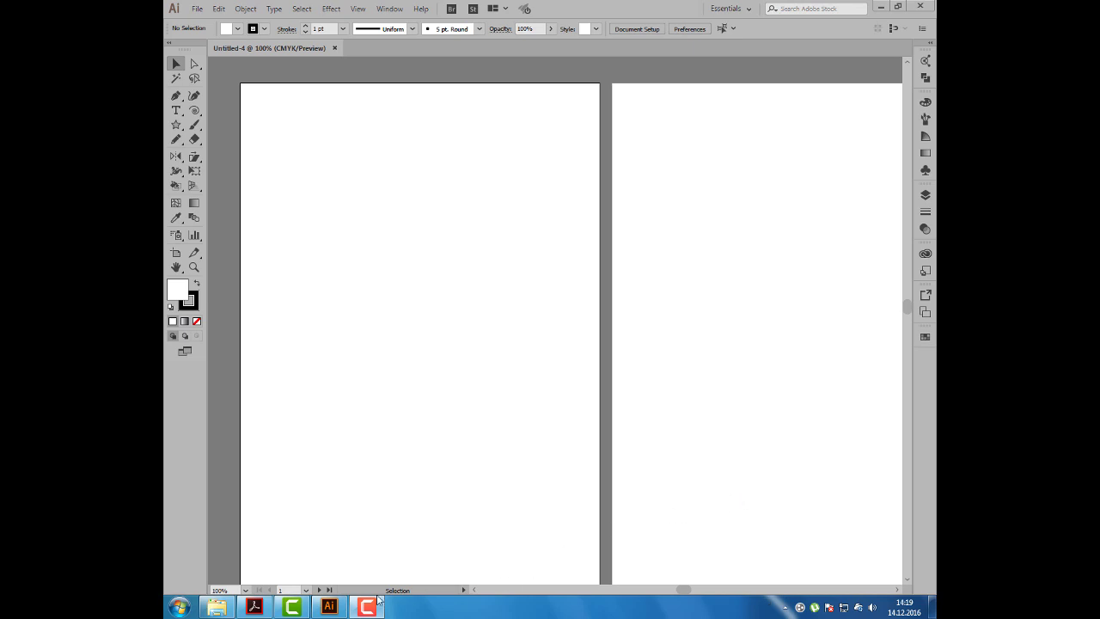
# Step: In the PDF guide, highlight the horizontal and vertical text tools and the vertical text examples
pyautogui.click(254, 607)
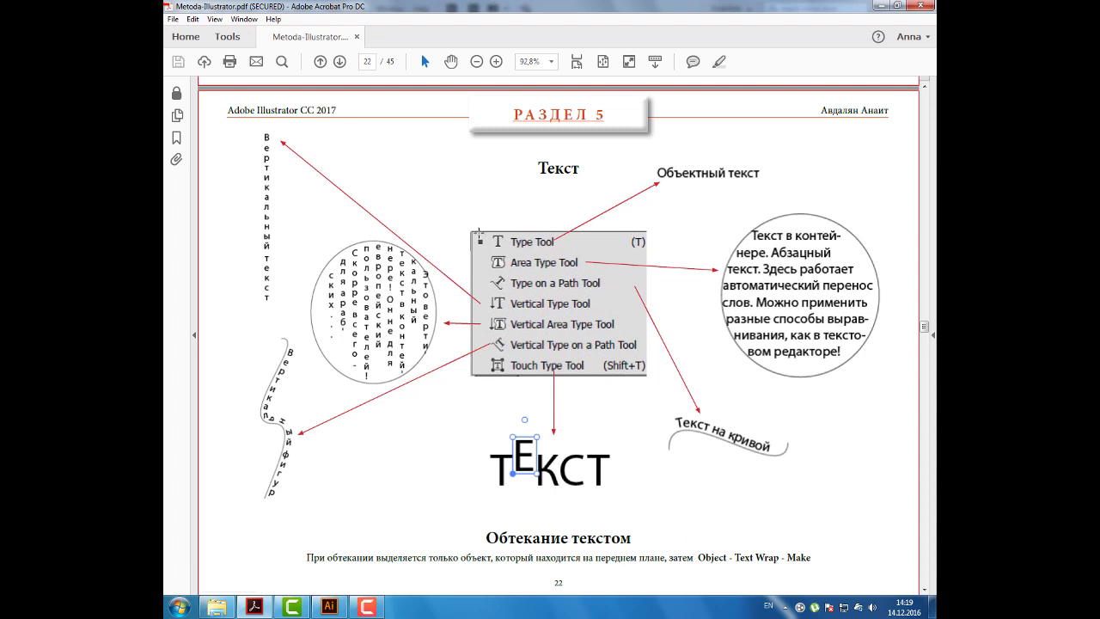
pyautogui.moveTo(480, 233); pyautogui.dragTo(616, 292)
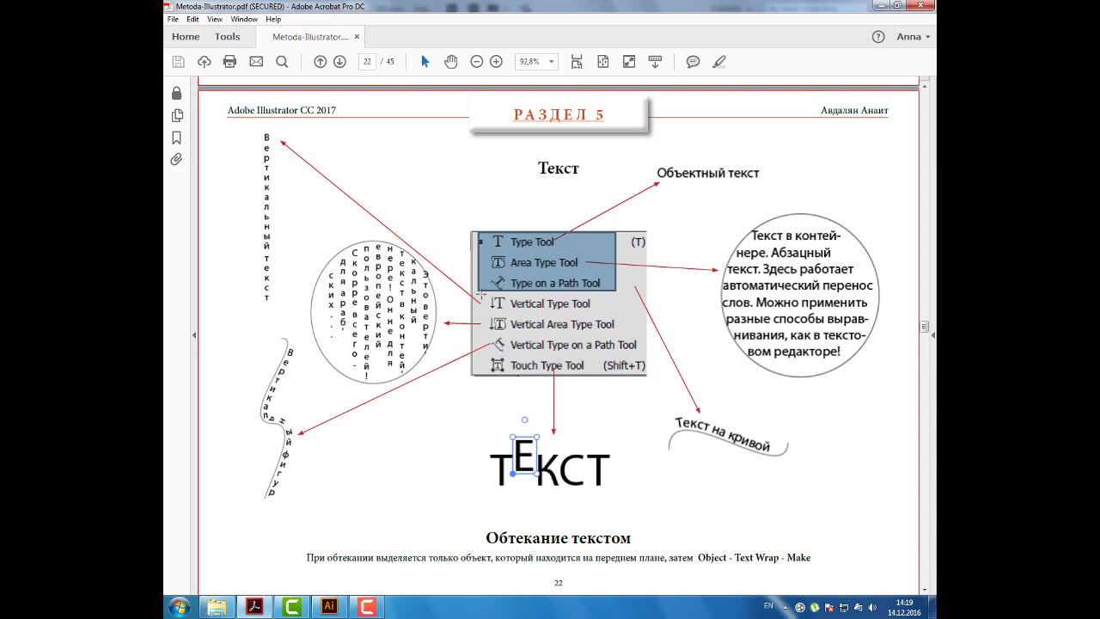
pyautogui.moveTo(482, 292); pyautogui.dragTo(640, 351)
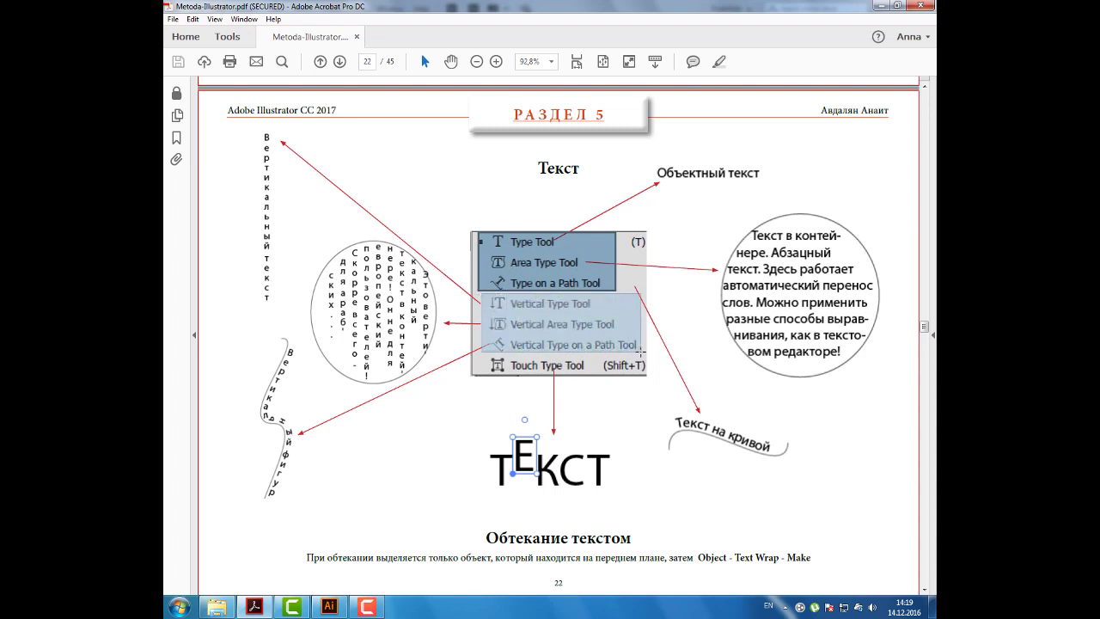
pyautogui.moveTo(640, 351); pyautogui.dragTo(641, 353)
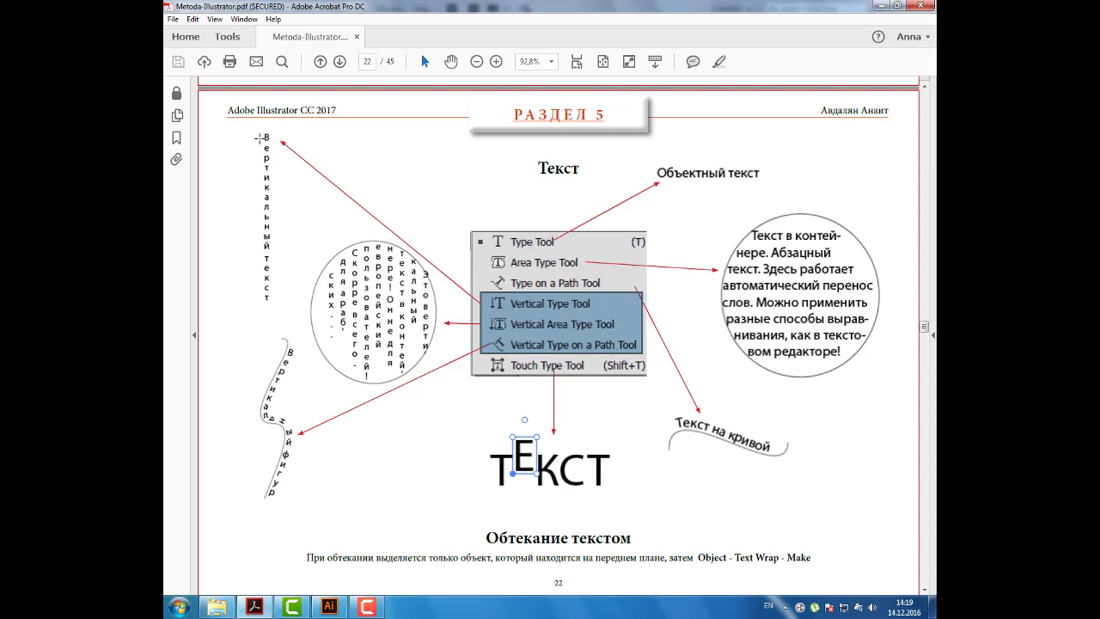
pyautogui.moveTo(258, 138)
pyautogui.mouseDown()
pyautogui.moveTo(279, 299)
pyautogui.moveTo(277, 411)
pyautogui.moveTo(301, 499)
pyautogui.mouseUp()
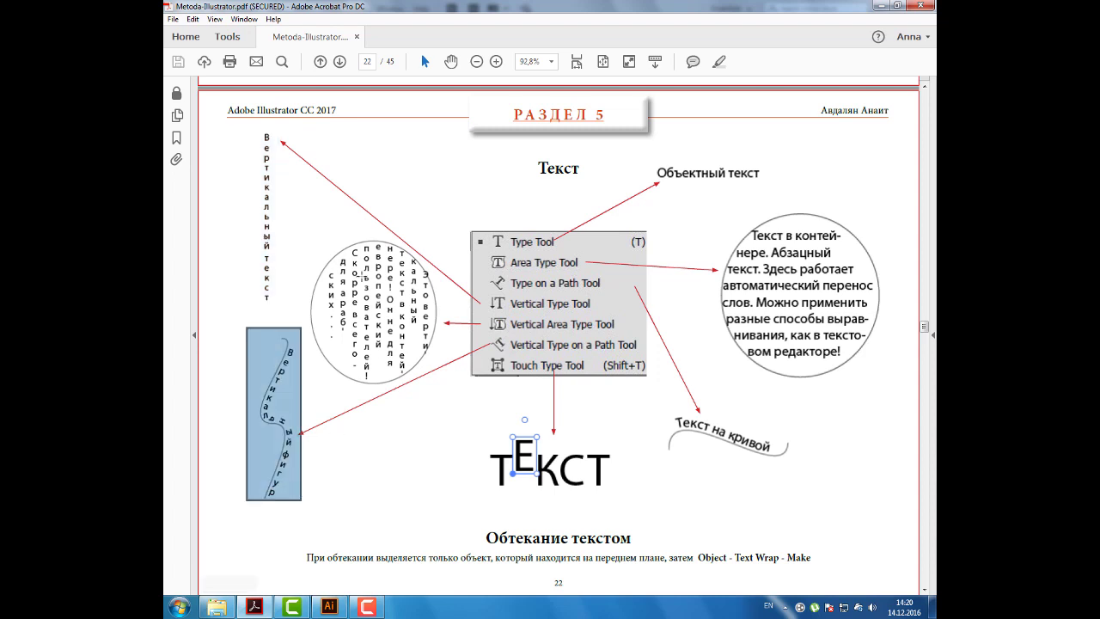
pyautogui.moveTo(320, 236); pyautogui.dragTo(435, 384)
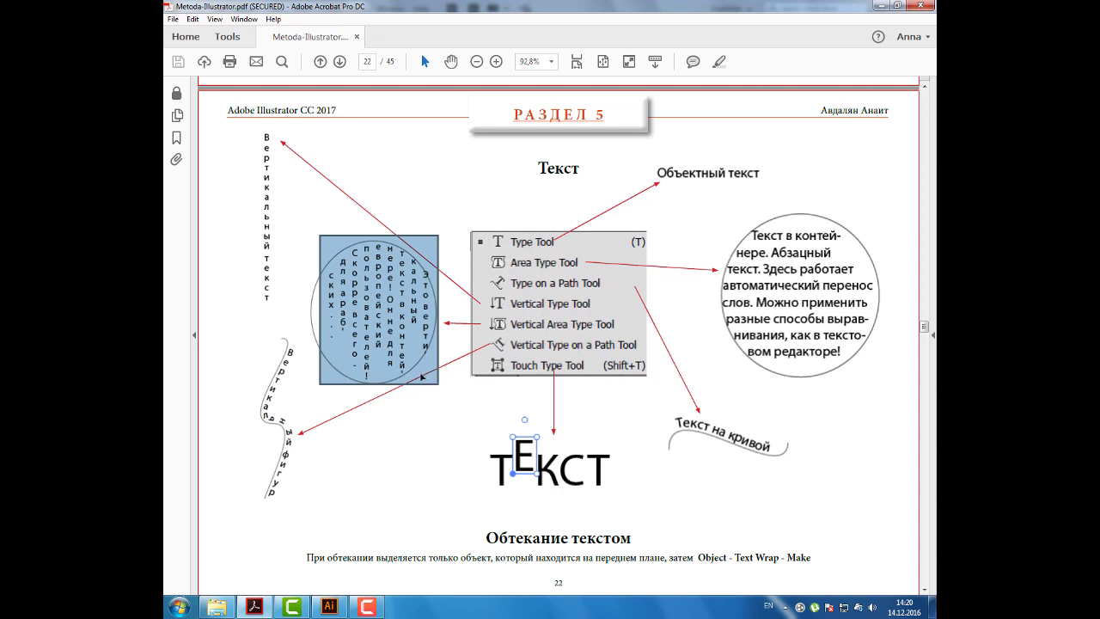
pyautogui.click(422, 376)
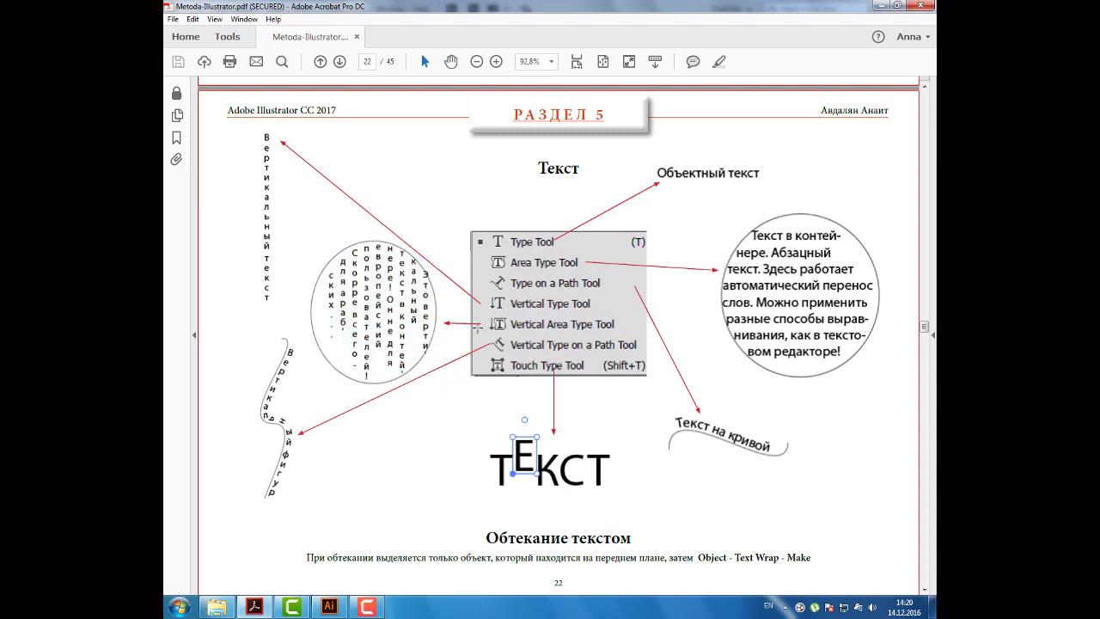
# Step: Mark the vertical tool icons and the left-side vertical text illustration in the guide
pyautogui.moveTo(482, 295)
pyautogui.mouseDown()
pyautogui.moveTo(526, 351)
pyautogui.moveTo(514, 352)
pyautogui.mouseUp()
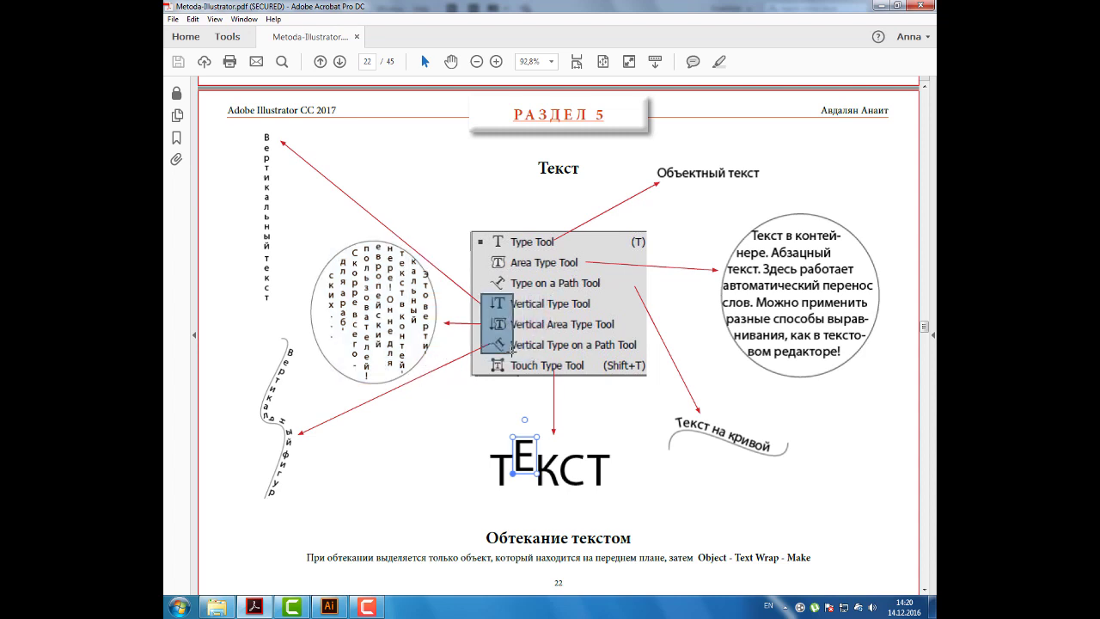
pyautogui.moveTo(247, 124); pyautogui.dragTo(286, 247)
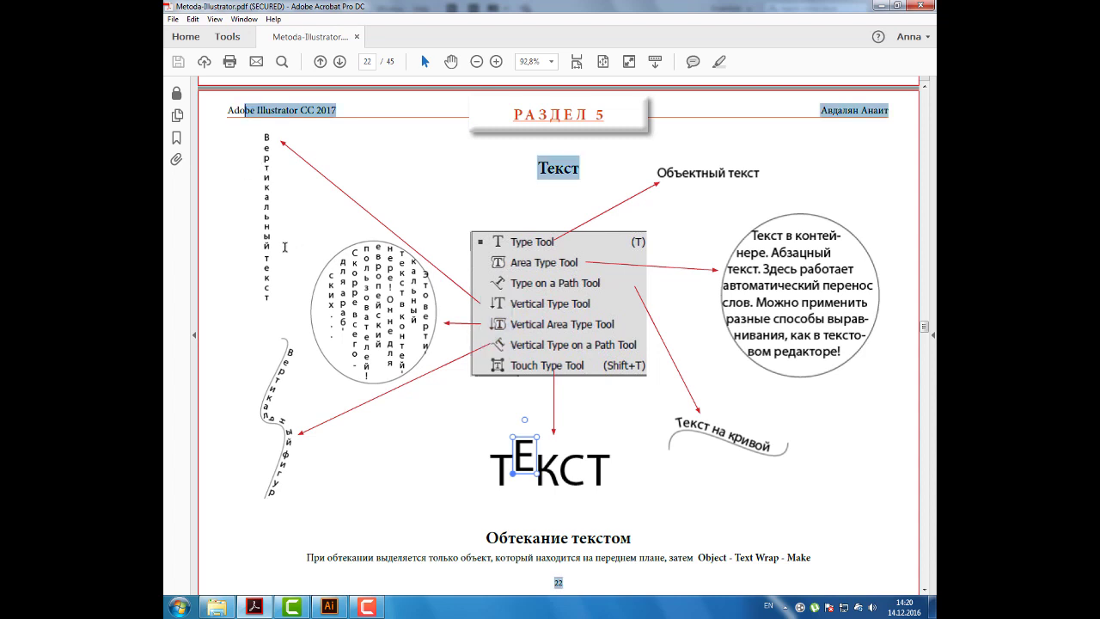
pyautogui.click(263, 144)
pyautogui.moveTo(254, 129); pyautogui.dragTo(307, 498)
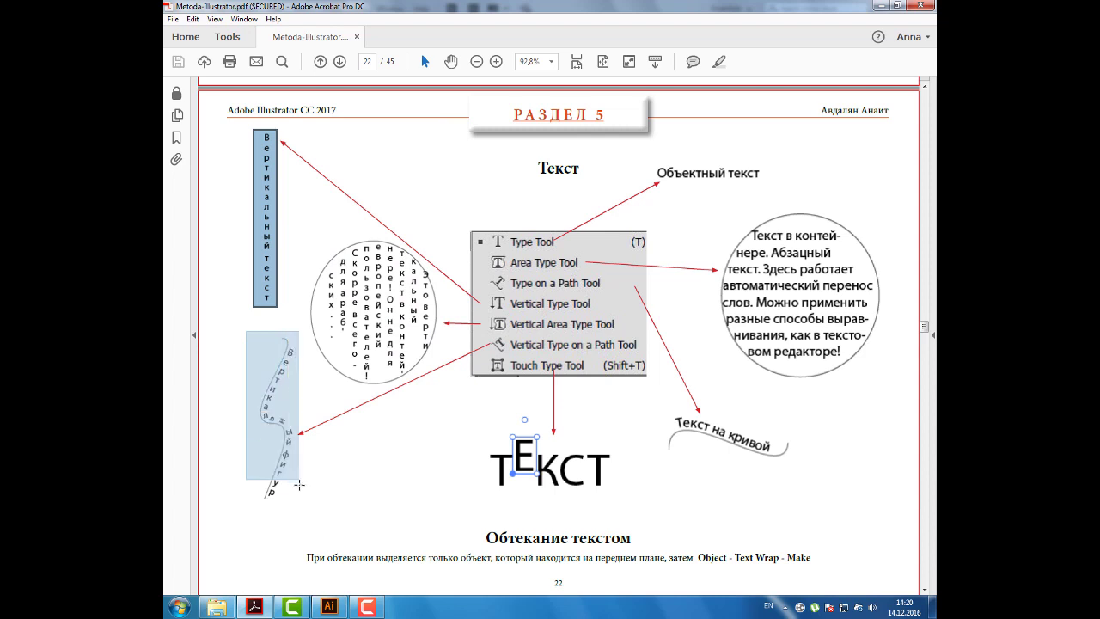
pyautogui.click(407, 425)
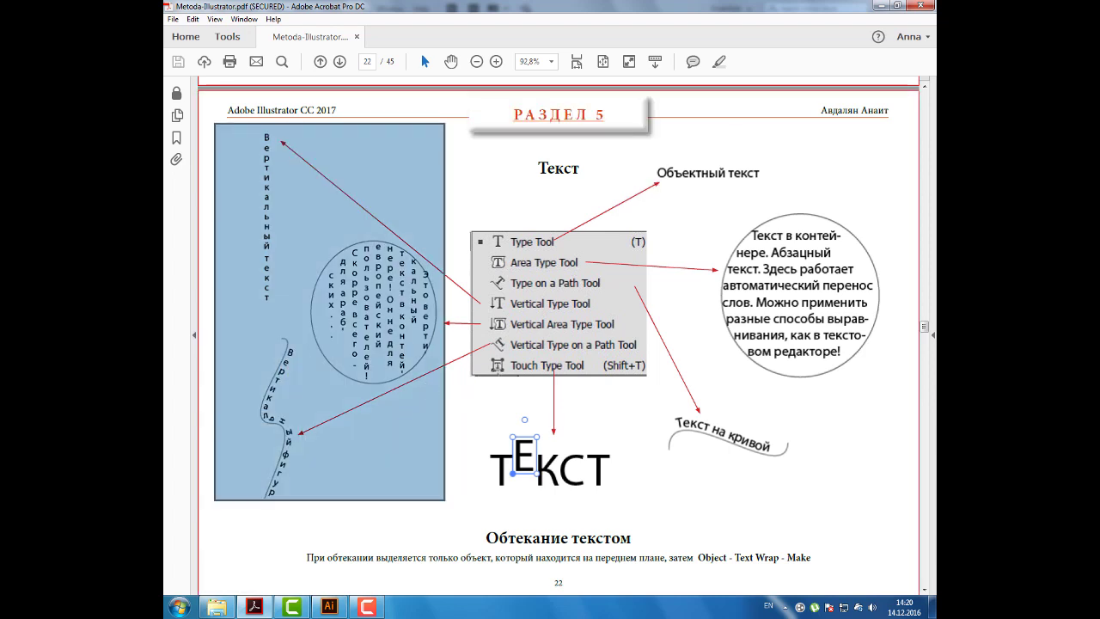
pyautogui.click(474, 388)
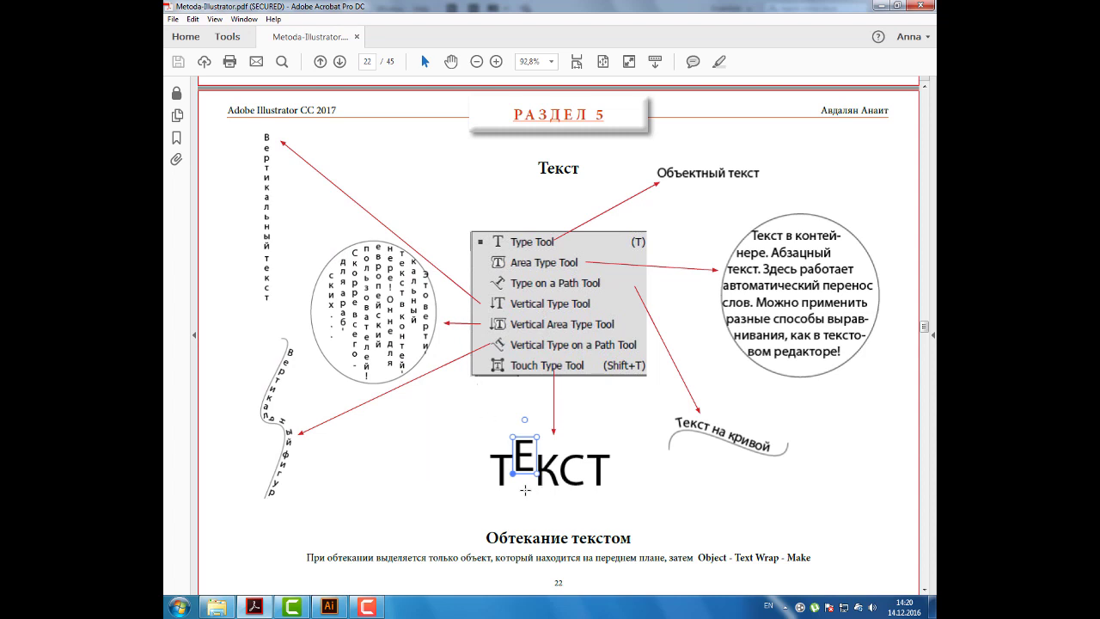
# Step: Back in Illustrator, tear off the Type tool flyout and place it above the artboard
pyautogui.click(330, 607)
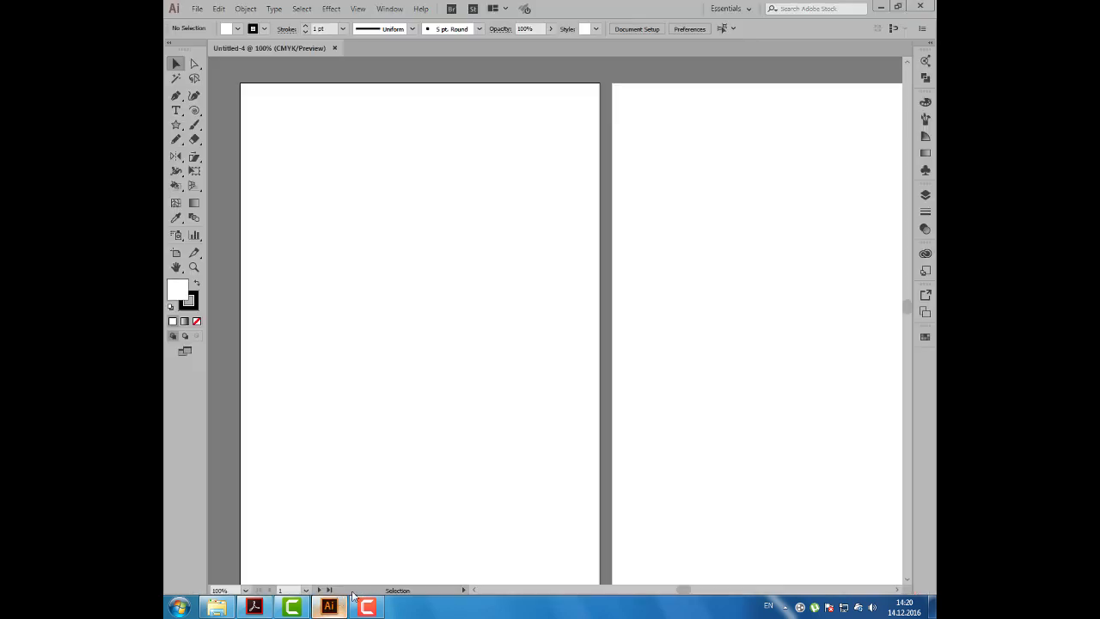
pyautogui.moveTo(321, 173); pyautogui.dragTo(333, 165)
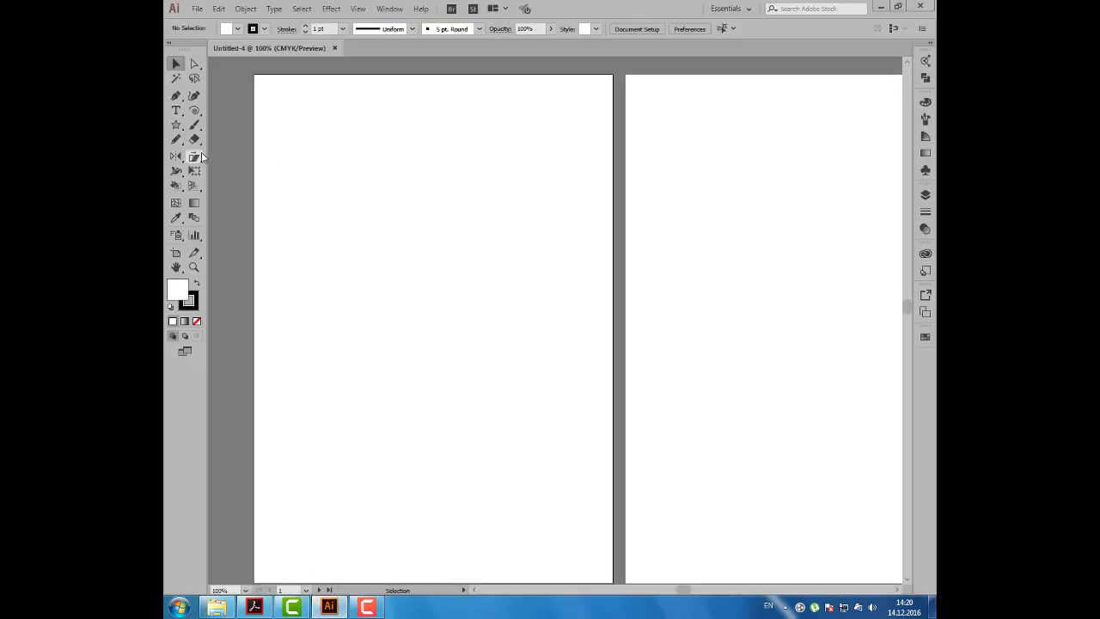
pyautogui.click(177, 110)
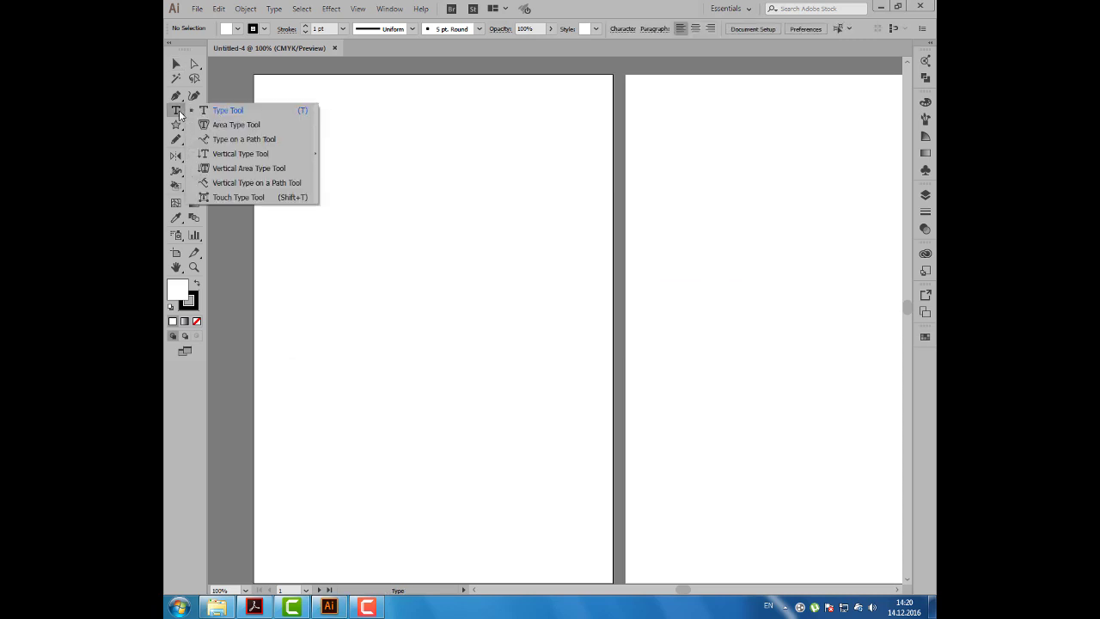
pyautogui.moveTo(181, 114); pyautogui.dragTo(315, 153)
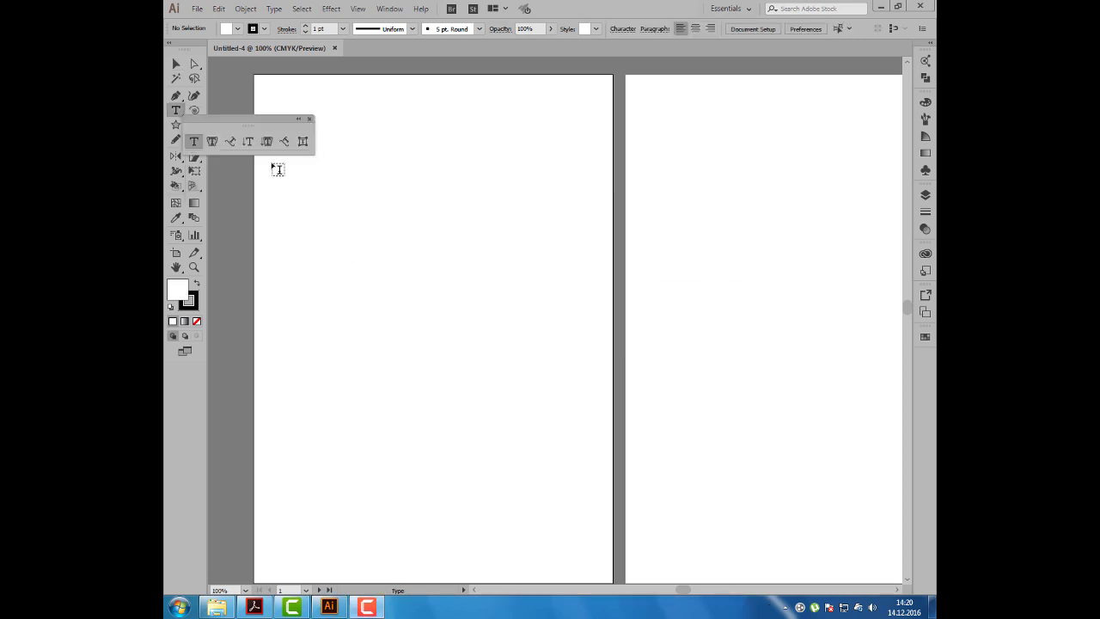
pyautogui.moveTo(236, 119); pyautogui.dragTo(426, 89)
pyautogui.moveTo(410, 165); pyautogui.dragTo(407, 185)
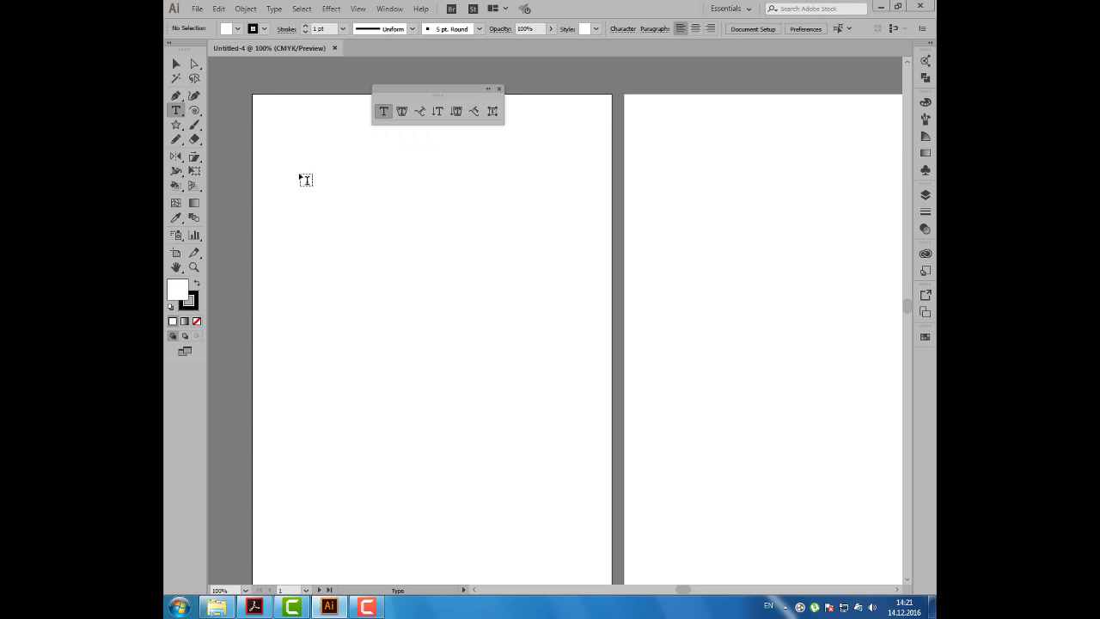
# Step: Type 'Обычный горизонтальный текст.' in Russian near the artboard's top-left
pyautogui.click(282, 172)
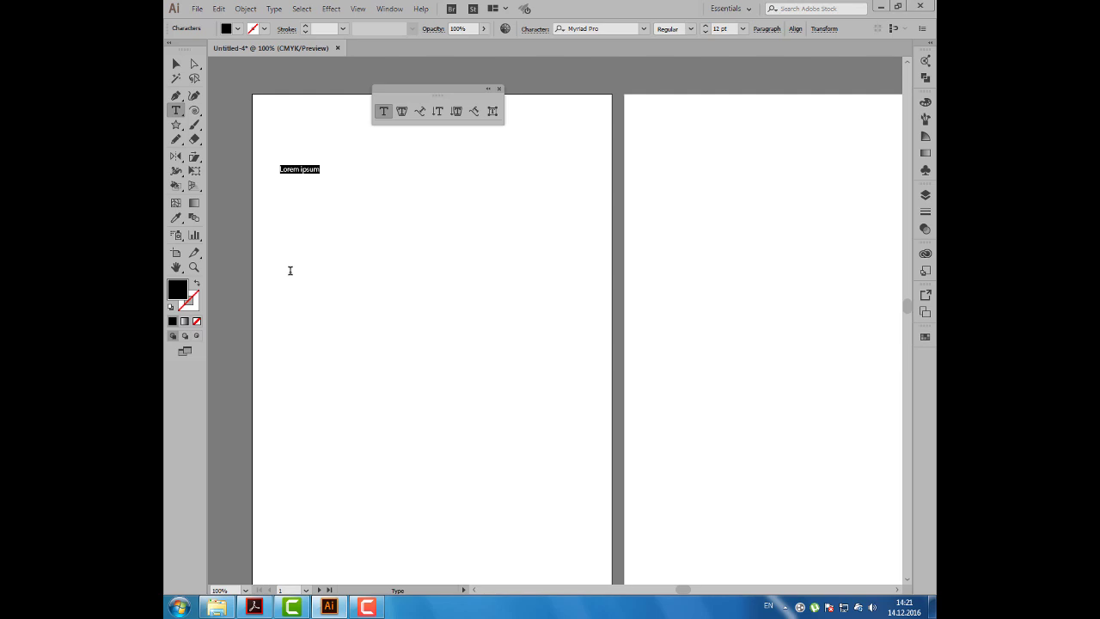
pyautogui.hotkey('alt', 'shift')
pyautogui.write('о')
pyautogui.write('ный текст')
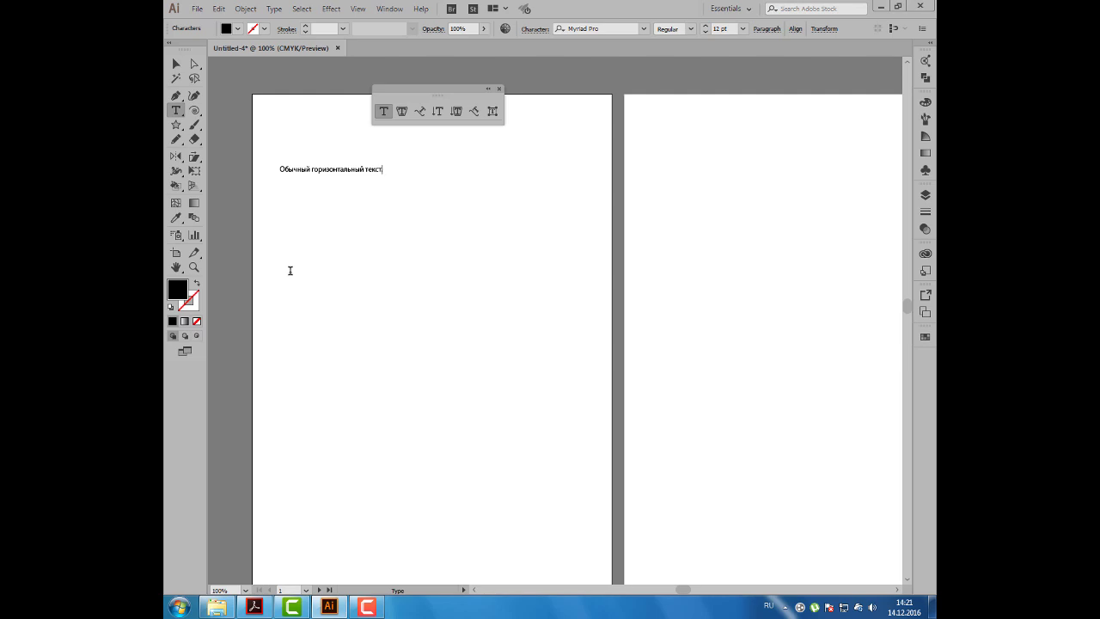
# Step: Add the line 'Объектный или фигурный текст Adobe Illustrtaor', fixing a typo, then return to English layout
pyautogui.write('Объ')
pyautogui.write('ектн')
pyautogui.write('ый или')
pyautogui.write('фигрун')
pyautogui.write('ый')
pyautogui.press('BackSpace')
pyautogui.press('BackSpace')
pyautogui.write('гурный')
pyautogui.write(' те')
pyautogui.hotkey('alt', 'shift')
pyautogui.write('obe Illustrtaor')
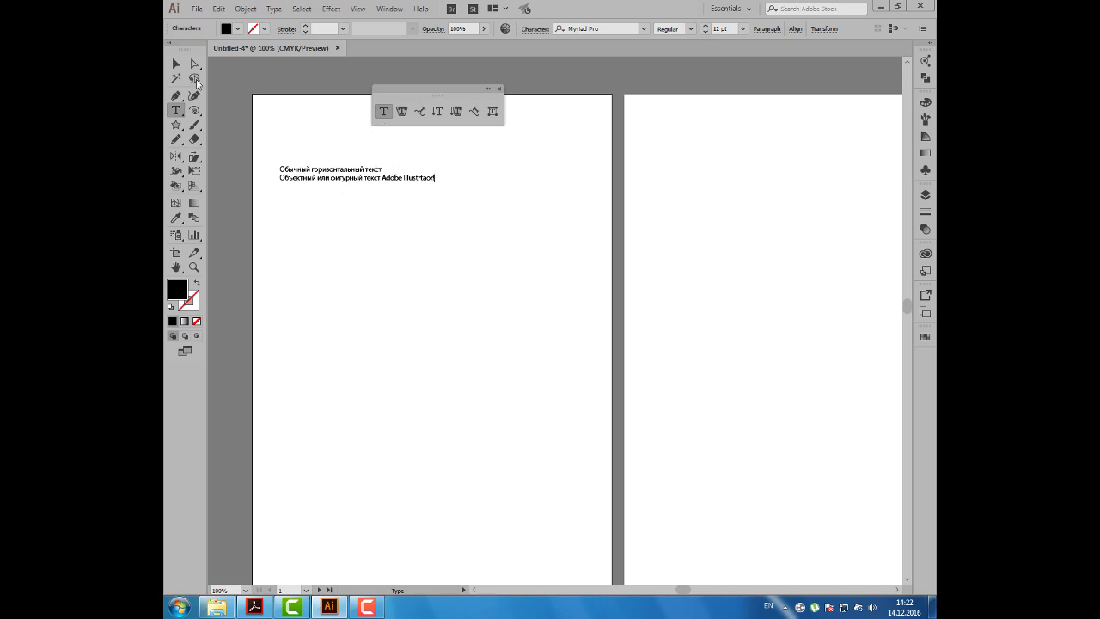
# Step: Scale the two-line text up to about 21.24 pt and nudge it slightly lower
pyautogui.click(176, 64)
pyautogui.click(313, 171)
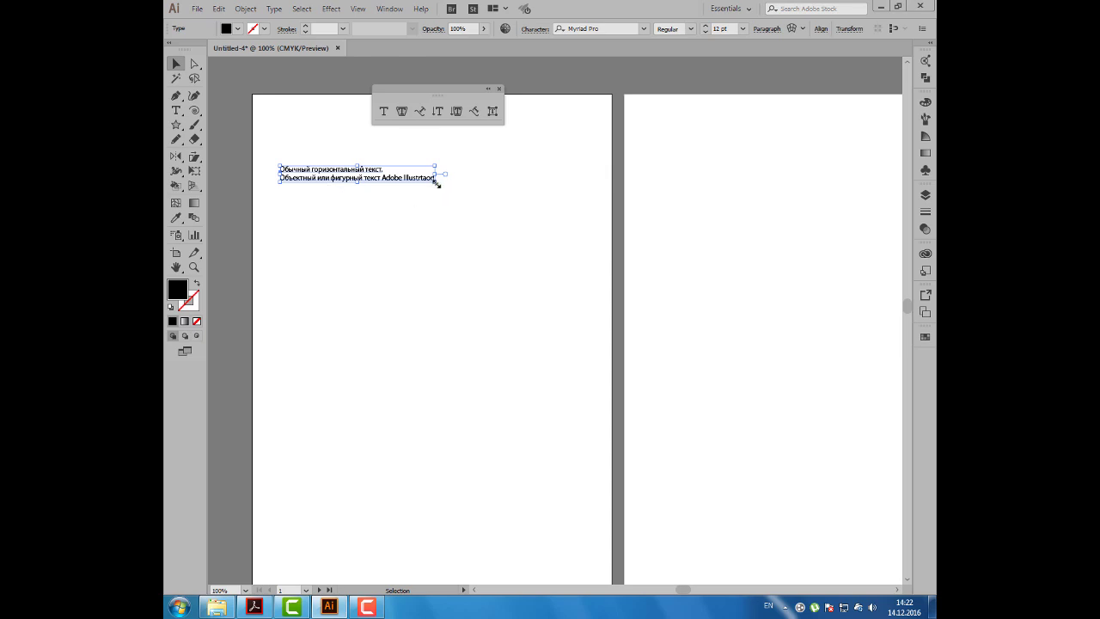
pyautogui.moveTo(437, 183); pyautogui.dragTo(550, 263)
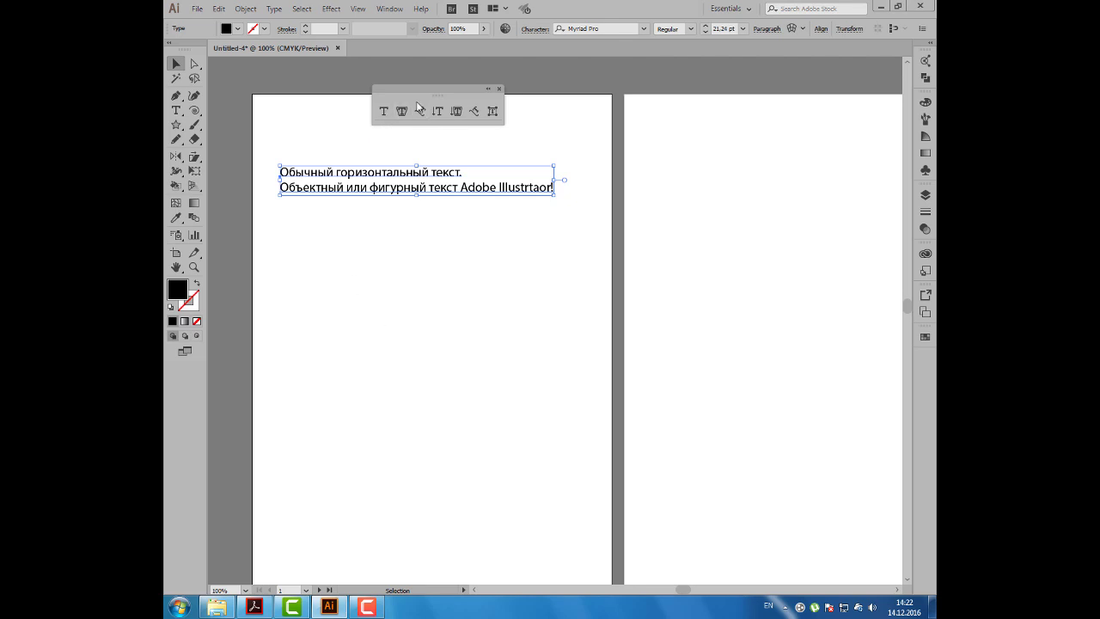
pyautogui.moveTo(417, 101); pyautogui.dragTo(304, 93)
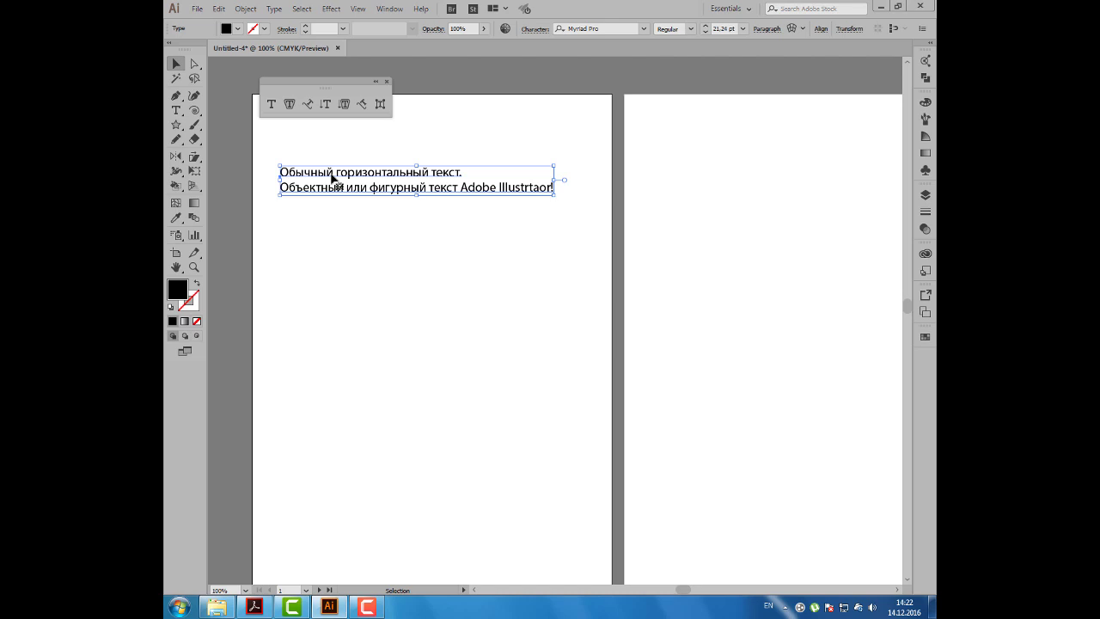
pyautogui.moveTo(331, 178); pyautogui.dragTo(337, 181)
pyautogui.press('t')
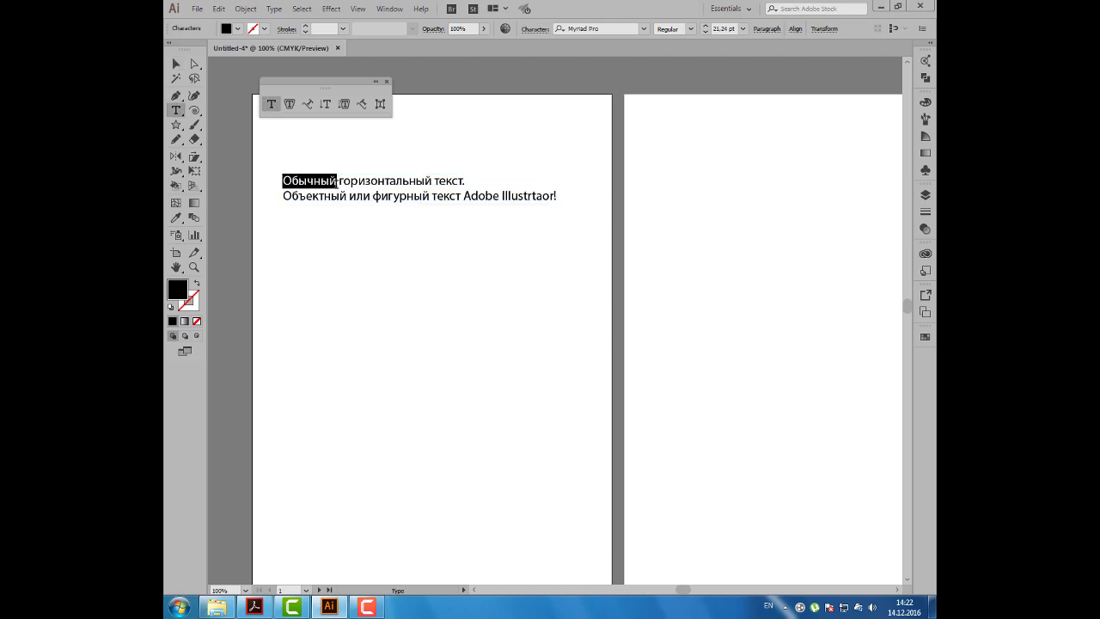
pyautogui.click(176, 64)
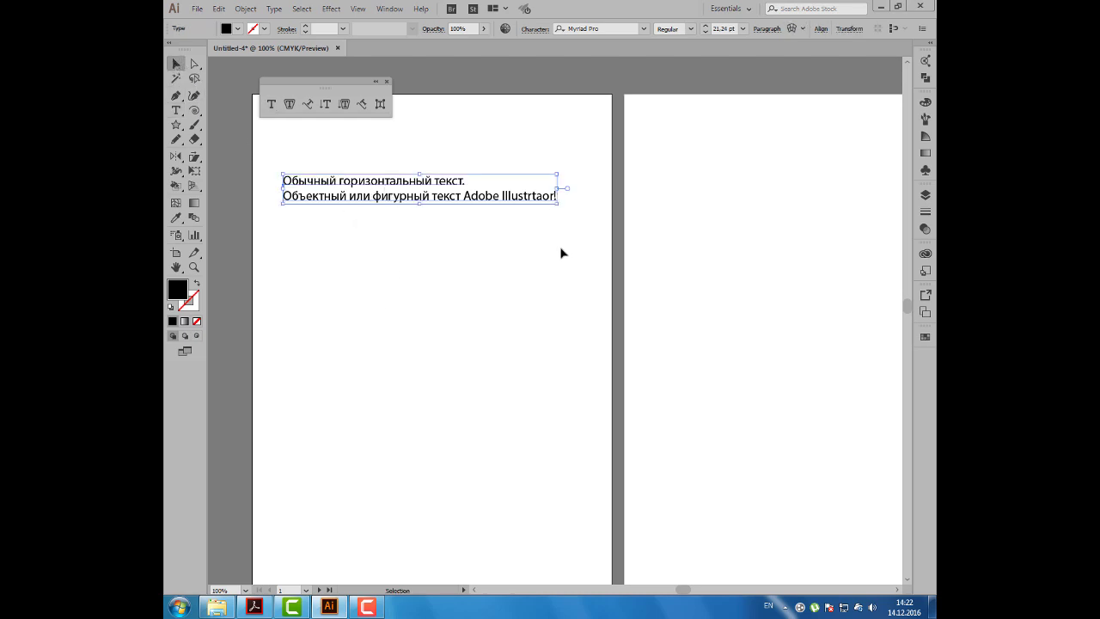
pyautogui.click(645, 29)
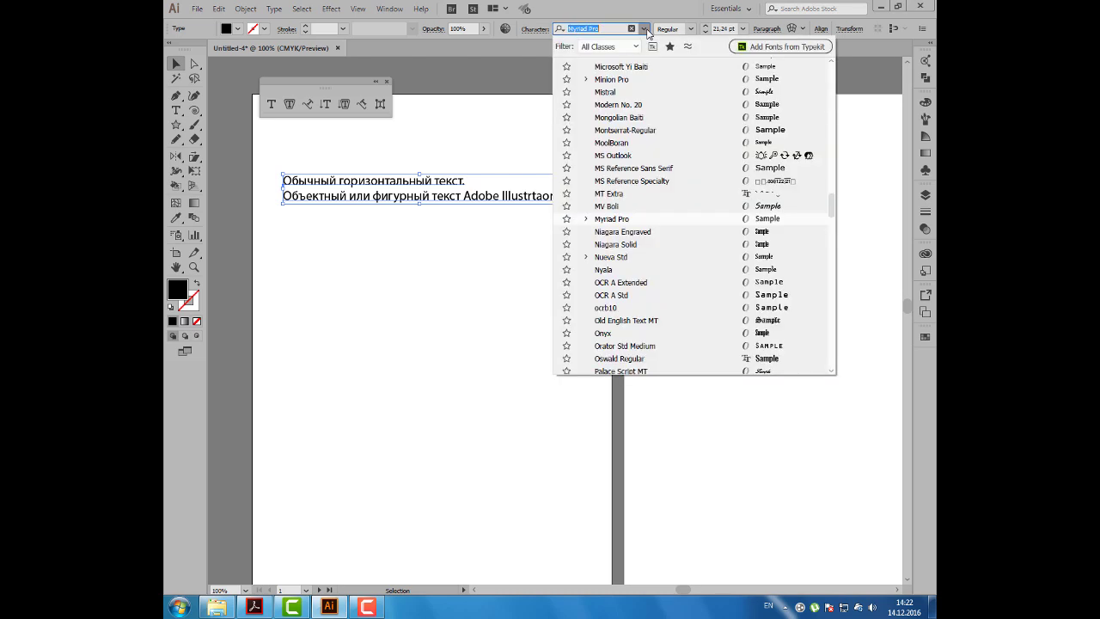
pyautogui.click(645, 29)
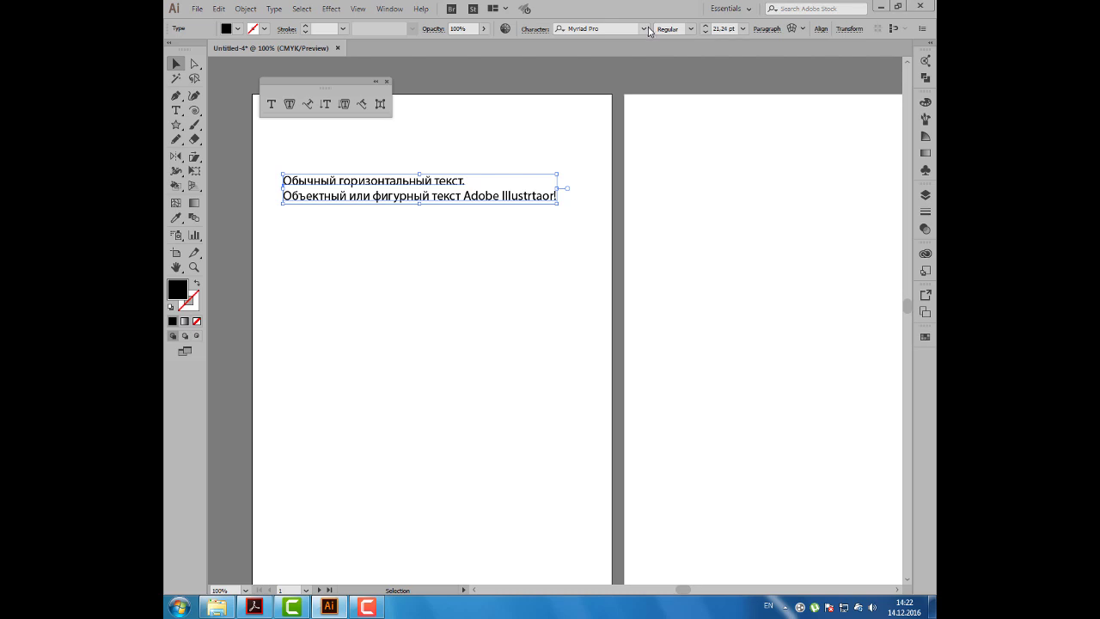
pyautogui.moveTo(545, 142); pyautogui.dragTo(516, 145)
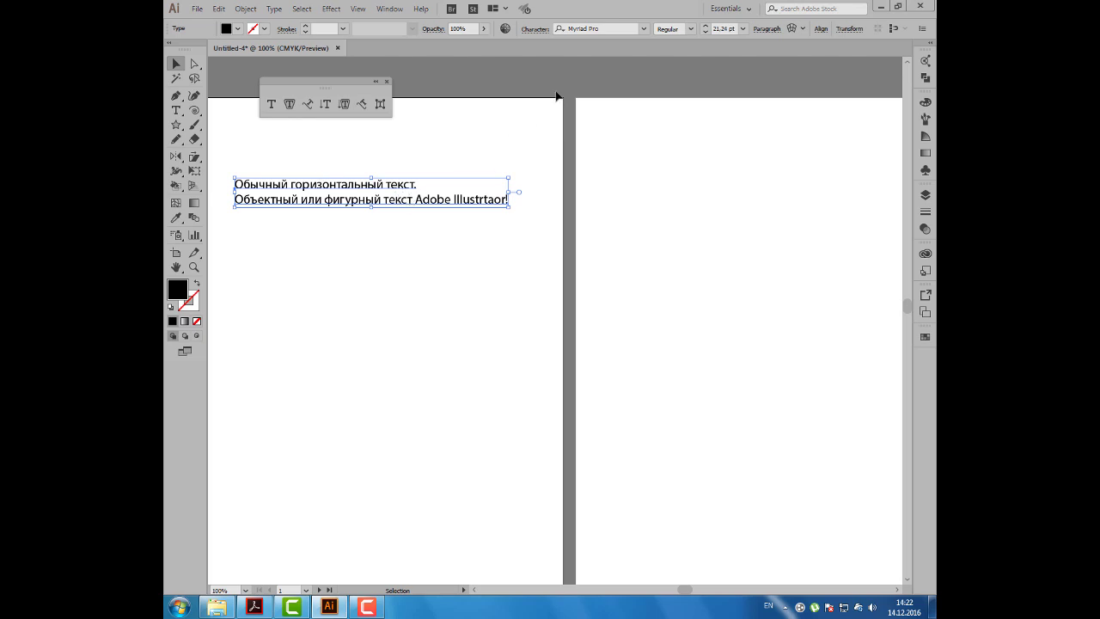
pyautogui.click(608, 27)
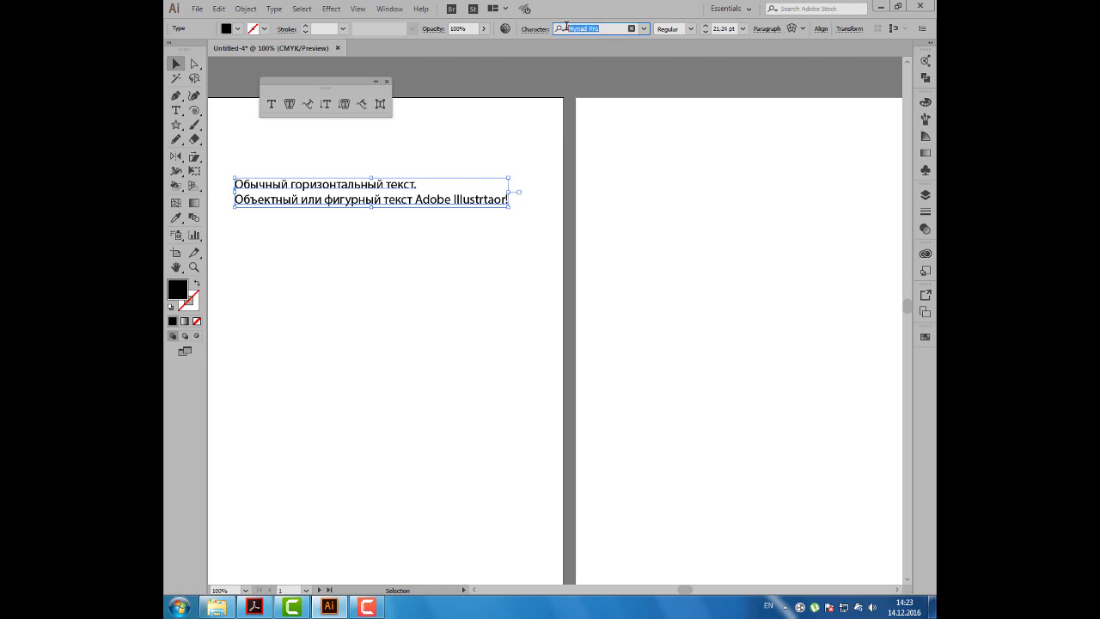
# Step: Cycle through monospace, blackletter, condensed and script fonts, settling on Palatino Linotype
pyautogui.click(632, 29)
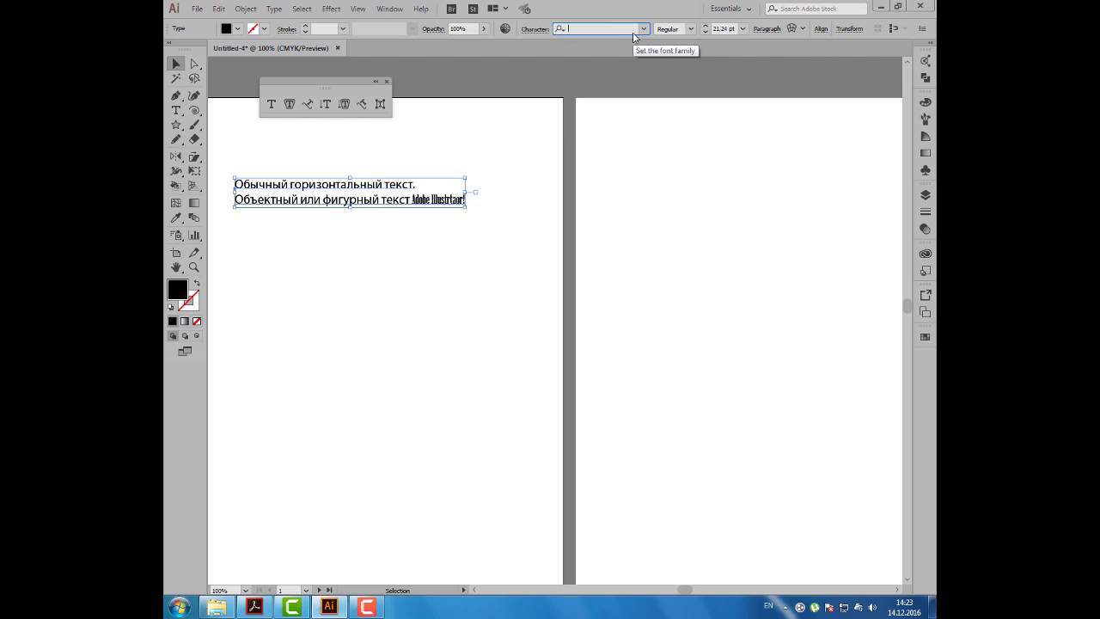
pyautogui.press('Escape')
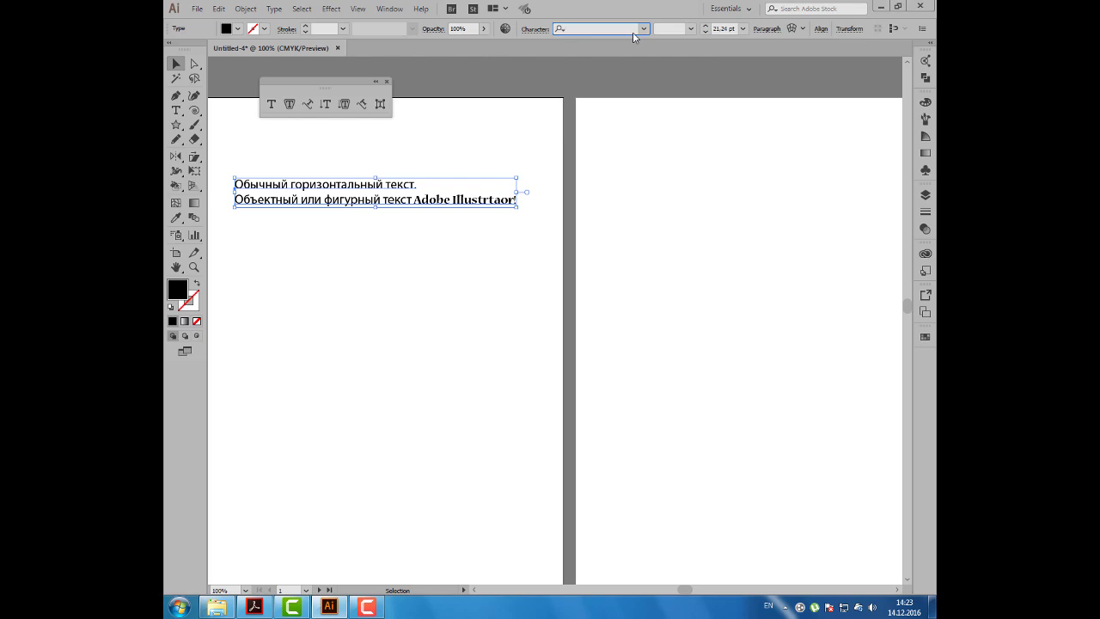
pyautogui.press('Down')
pyautogui.press('Down')
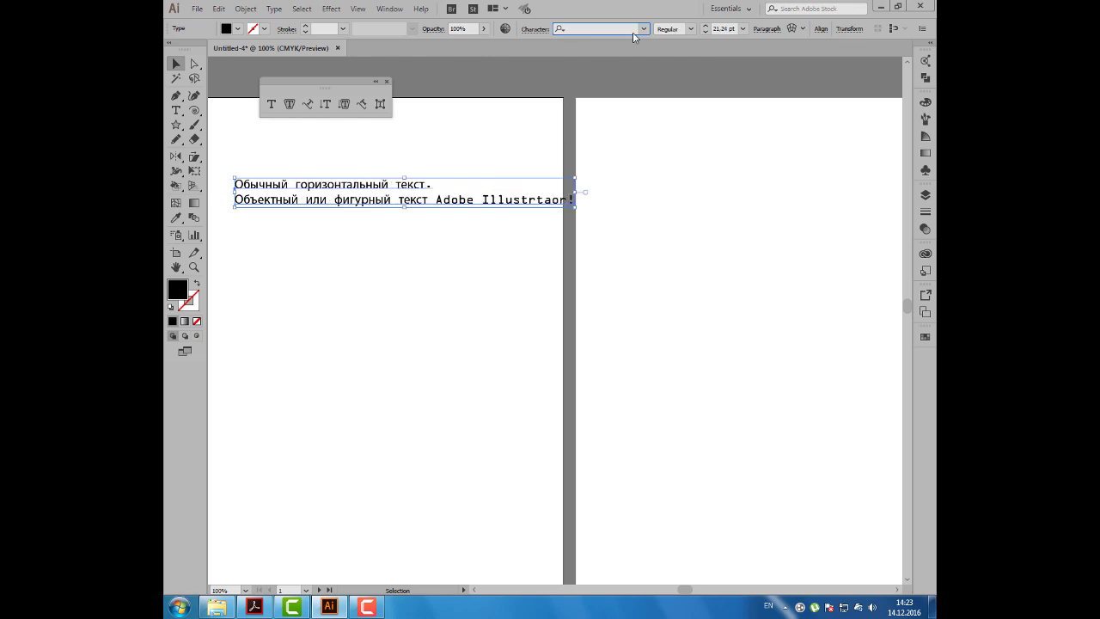
pyautogui.press('Down')
pyautogui.press('Down')
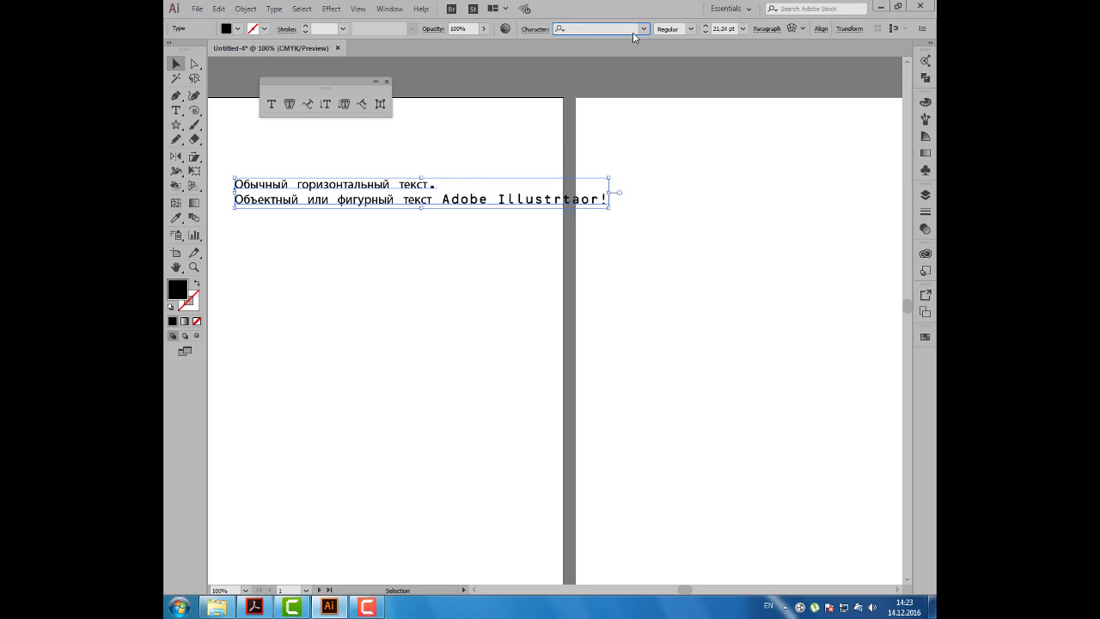
pyautogui.press('Down')
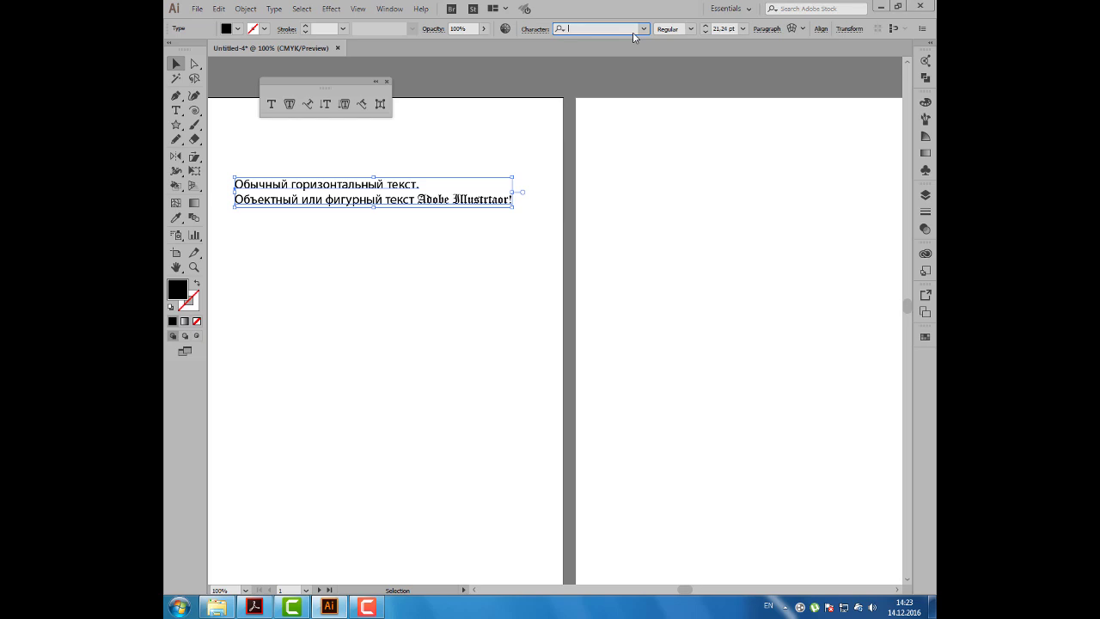
pyautogui.press('Down')
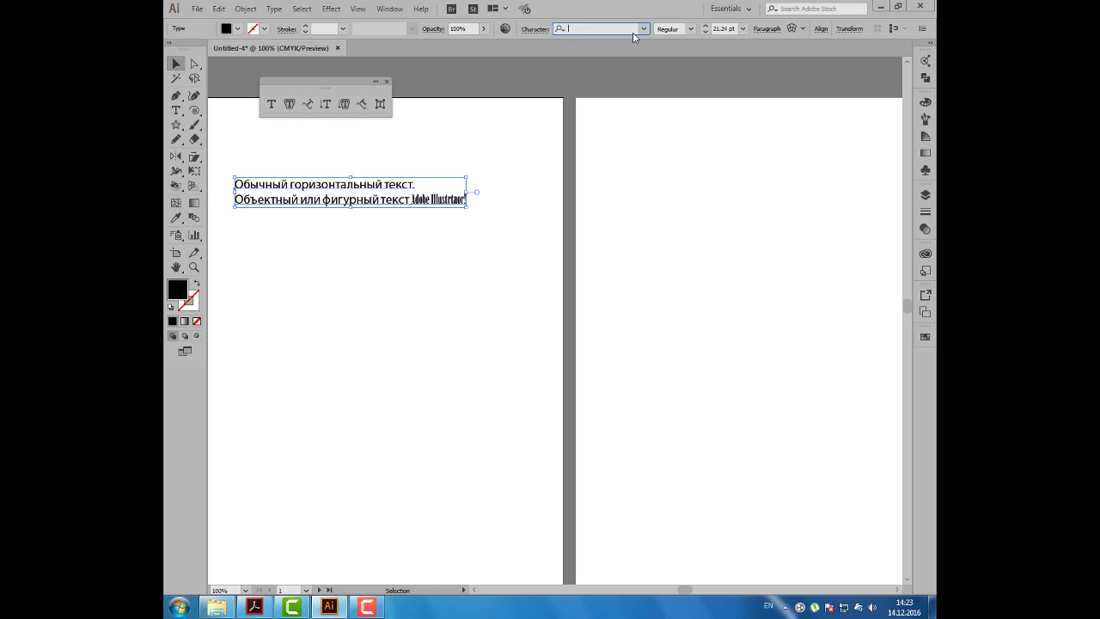
pyautogui.press('Down')
pyautogui.press('Down')
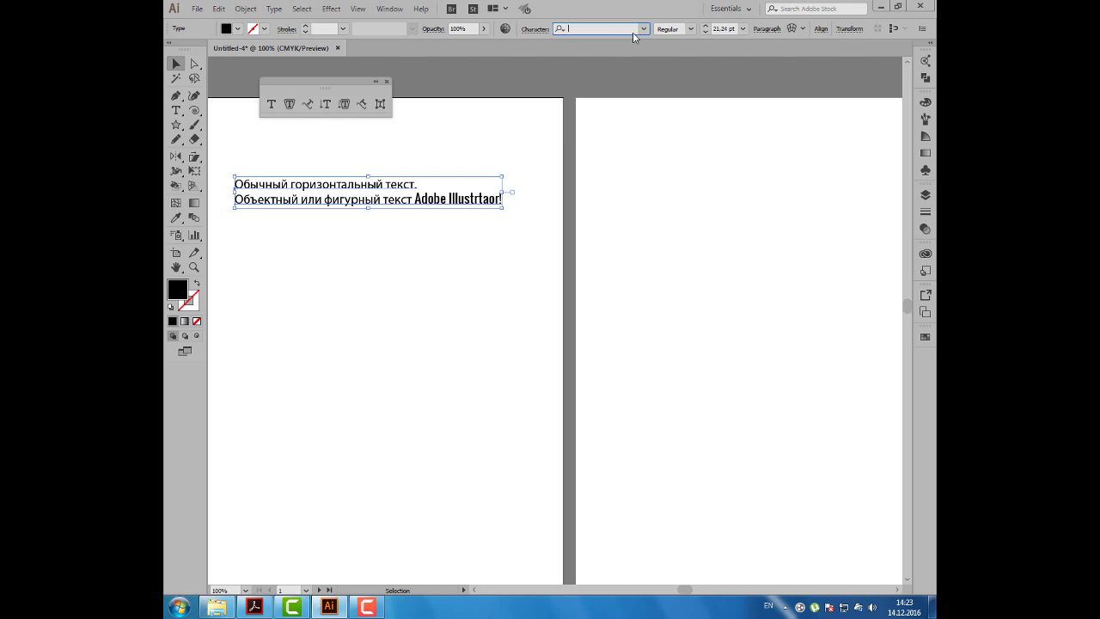
pyautogui.press('Down')
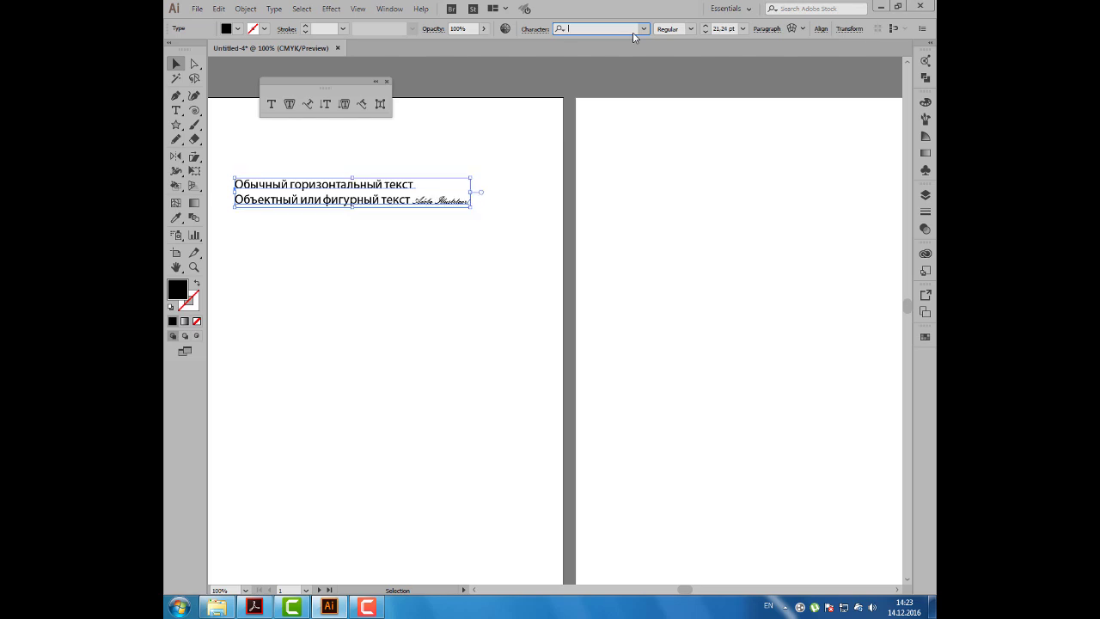
pyautogui.press('Down')
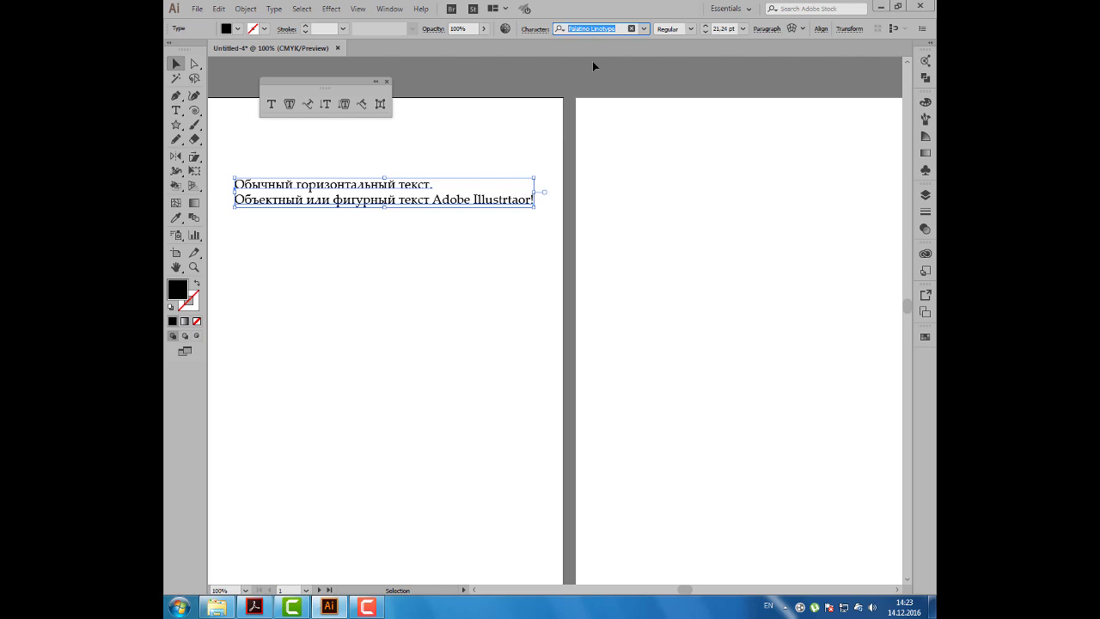
# Step: Apply Times New Roman via 'tim' in the font field, then open the Windows Start menu
pyautogui.write('t')
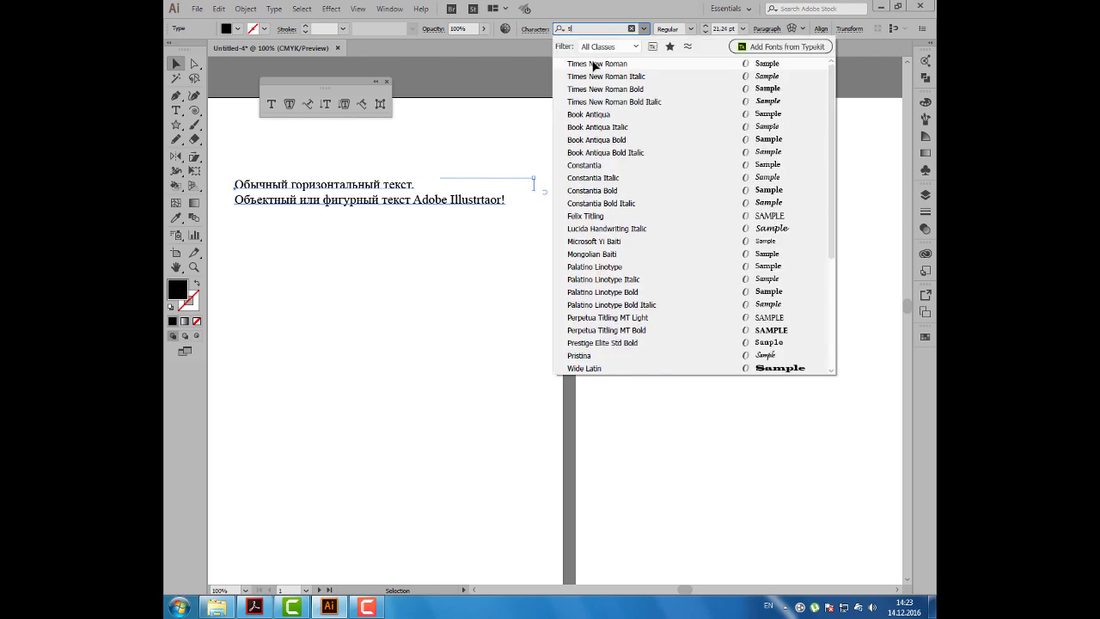
pyautogui.write('im')
pyautogui.click(593, 66)
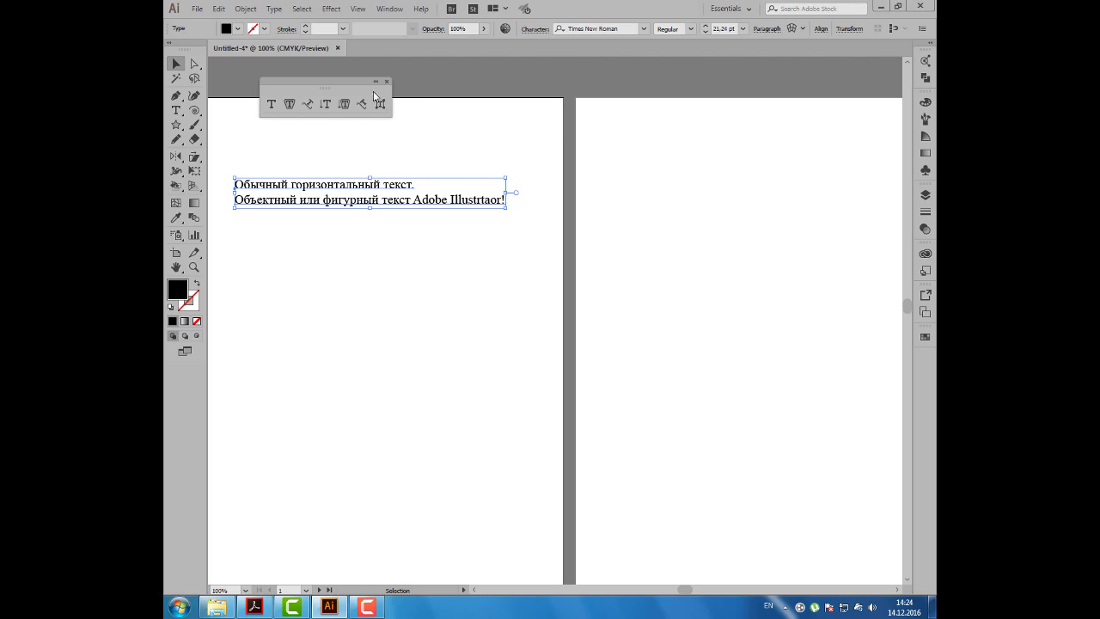
pyautogui.moveTo(365, 86); pyautogui.dragTo(372, 91)
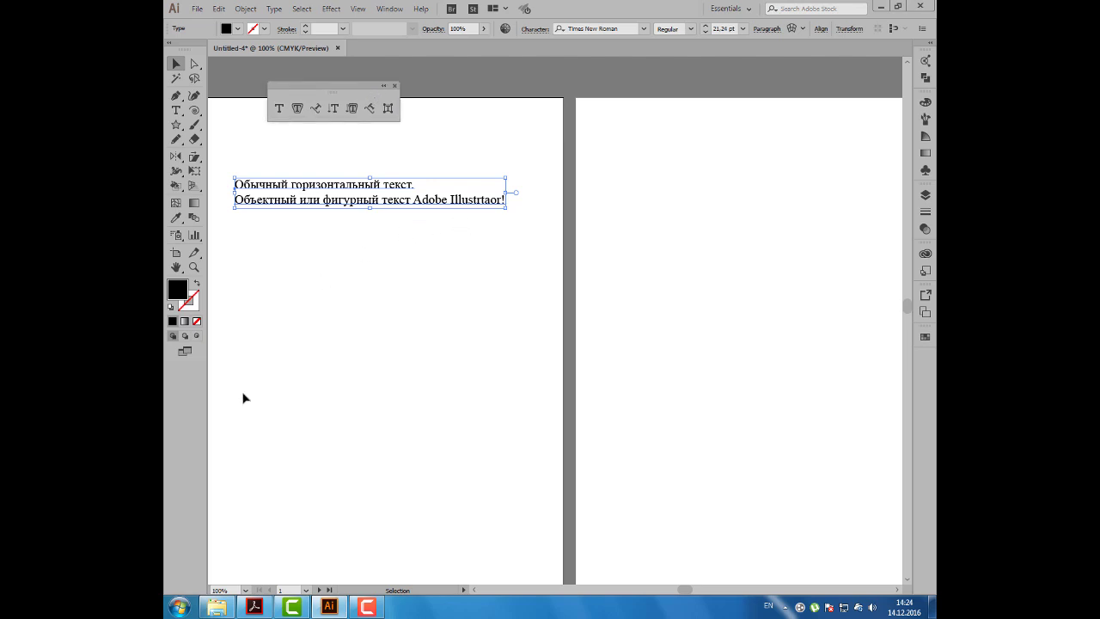
pyautogui.click(180, 608)
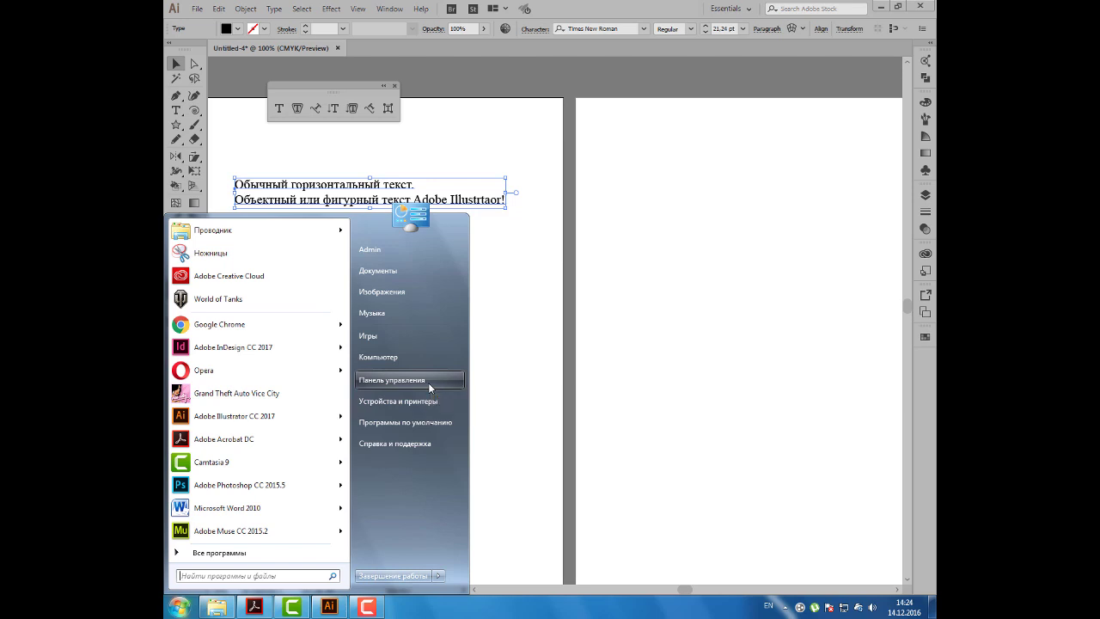
# Step: Open Control Panel with View by set to Large icons, dismissing the stray Device Manager
pyautogui.click(429, 380)
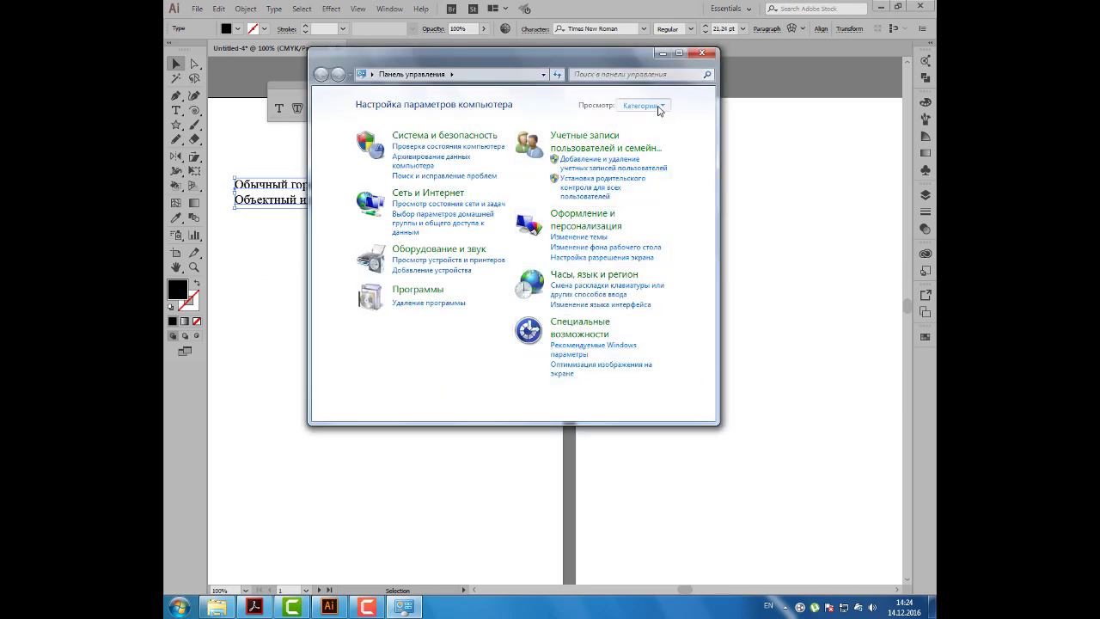
pyautogui.click(647, 105)
pyautogui.click(664, 138)
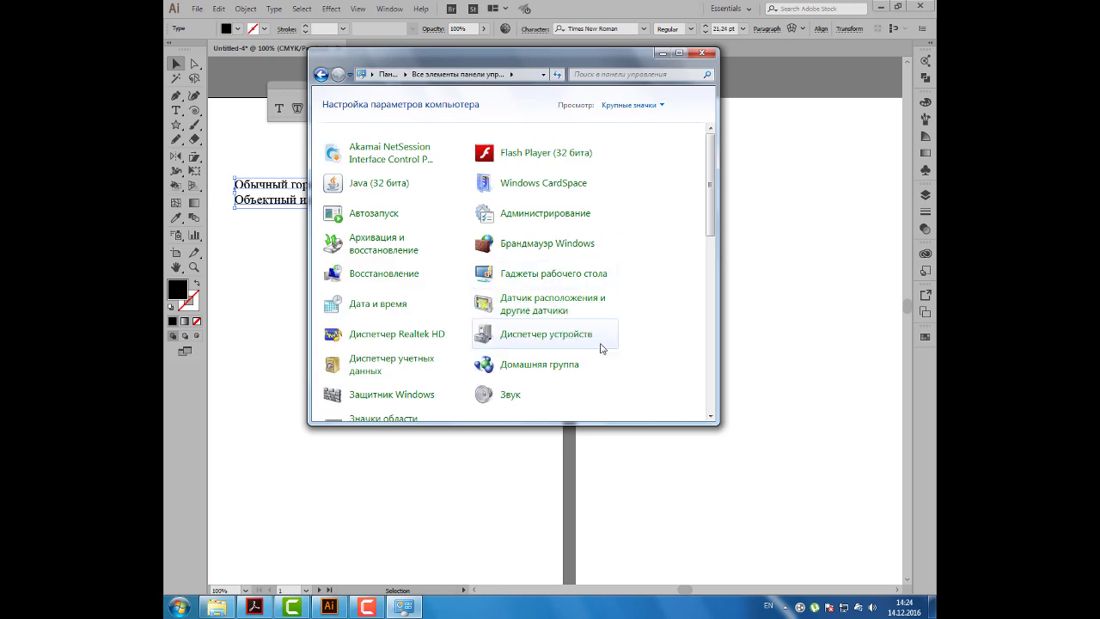
pyautogui.scroll(-1, 602, 349)
pyautogui.scroll(-2, 602, 346)
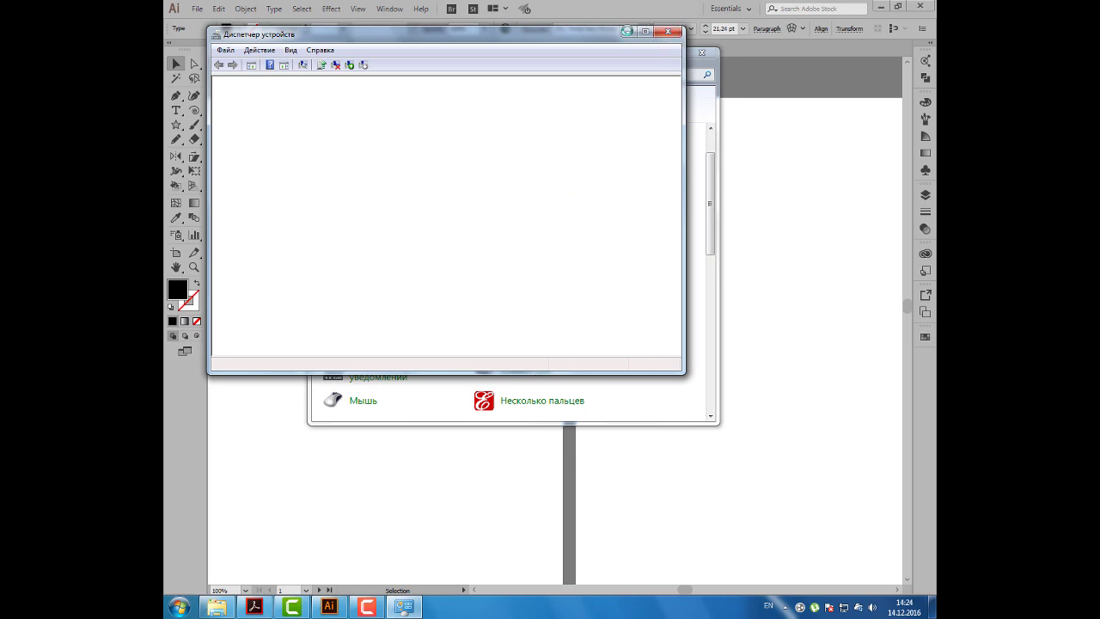
pyautogui.click(628, 31)
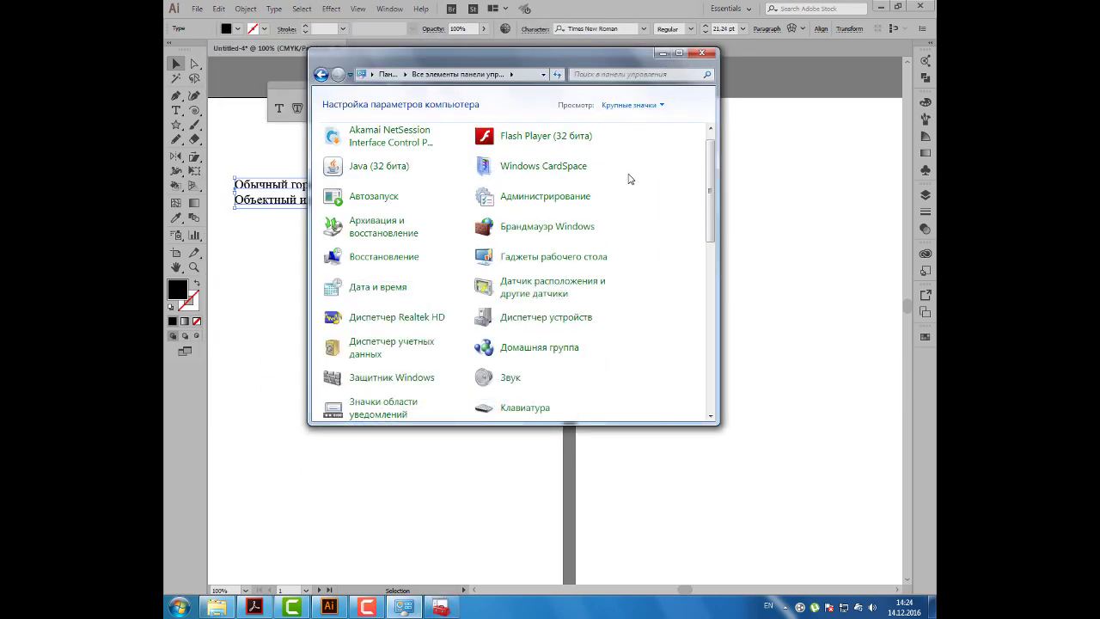
# Step: Enlarge the Control Panel window, close Mouse Properties, and open the Fonts (Шрифты) page
pyautogui.moveTo(718, 423); pyautogui.dragTo(820, 461)
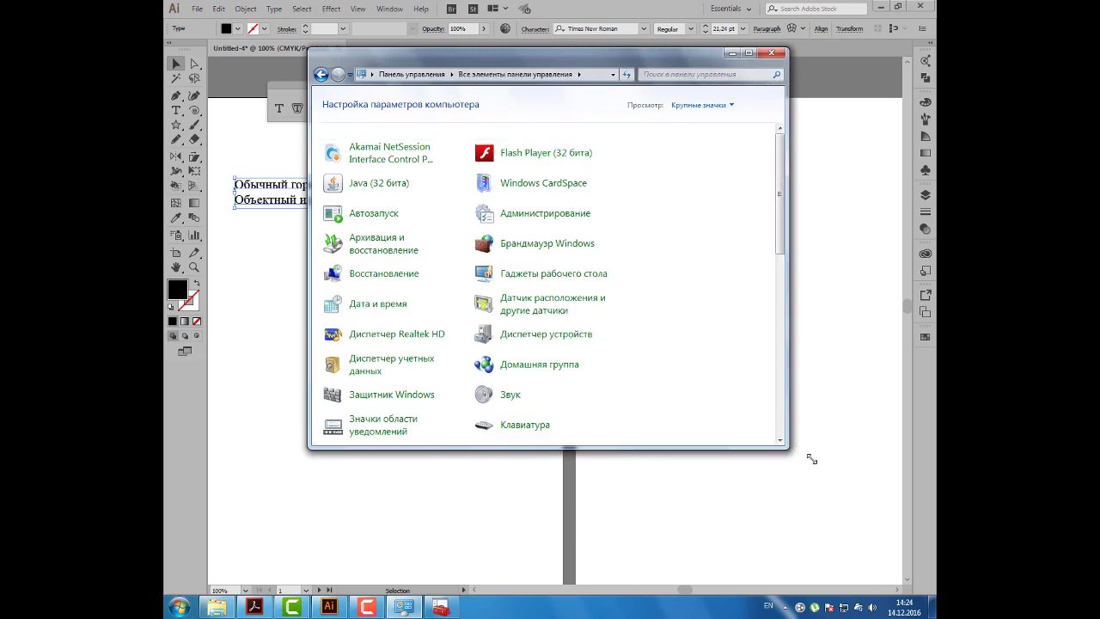
pyautogui.scroll(-1, 722, 342)
pyautogui.scroll(-1, 722, 342)
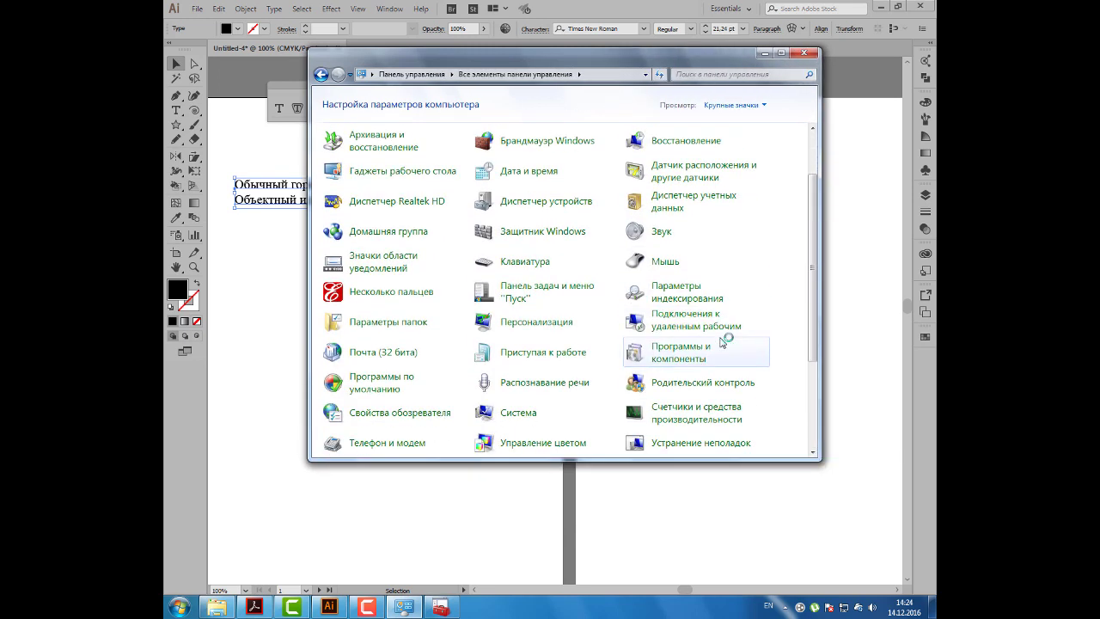
pyautogui.scroll(-1, 722, 342)
pyautogui.scroll(-1, 722, 342)
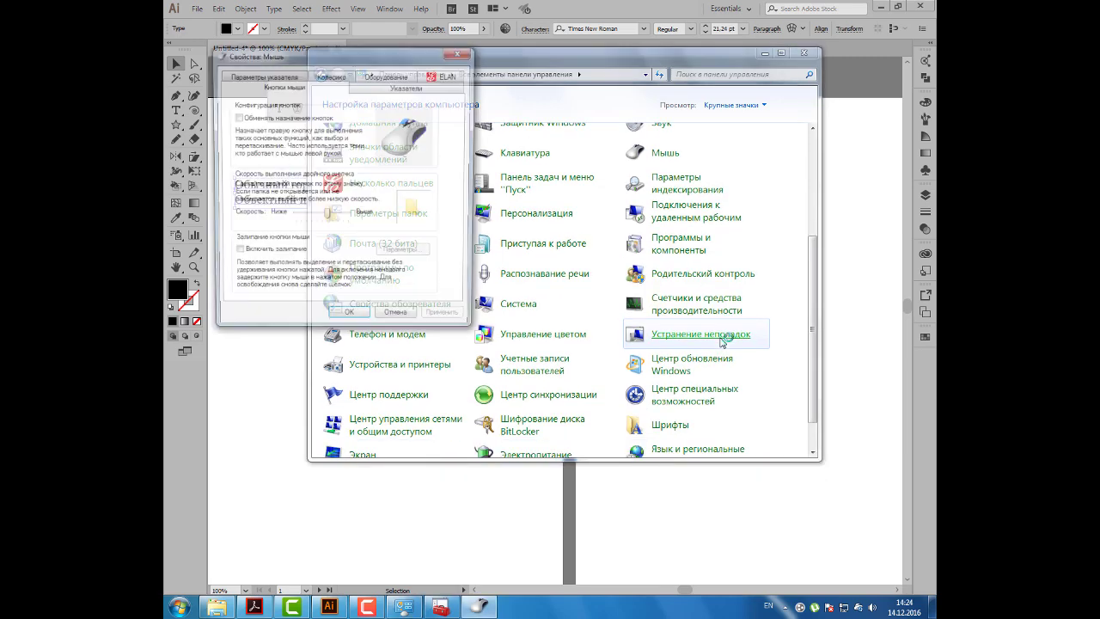
pyautogui.scroll(3, 464, 64)
pyautogui.click(464, 55)
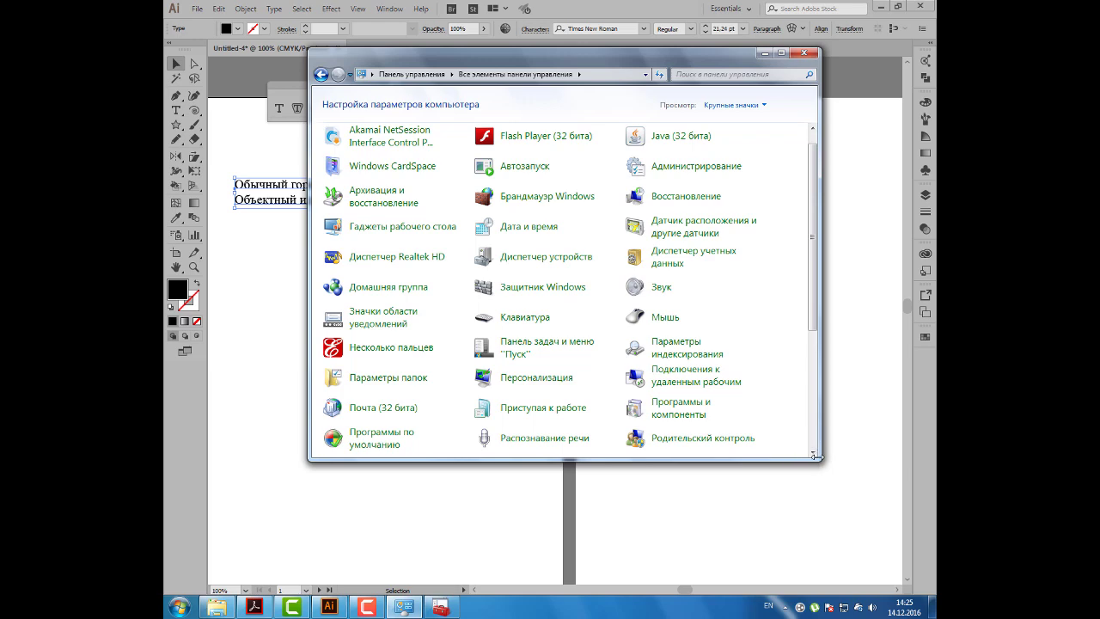
pyautogui.moveTo(814, 456); pyautogui.dragTo(856, 561)
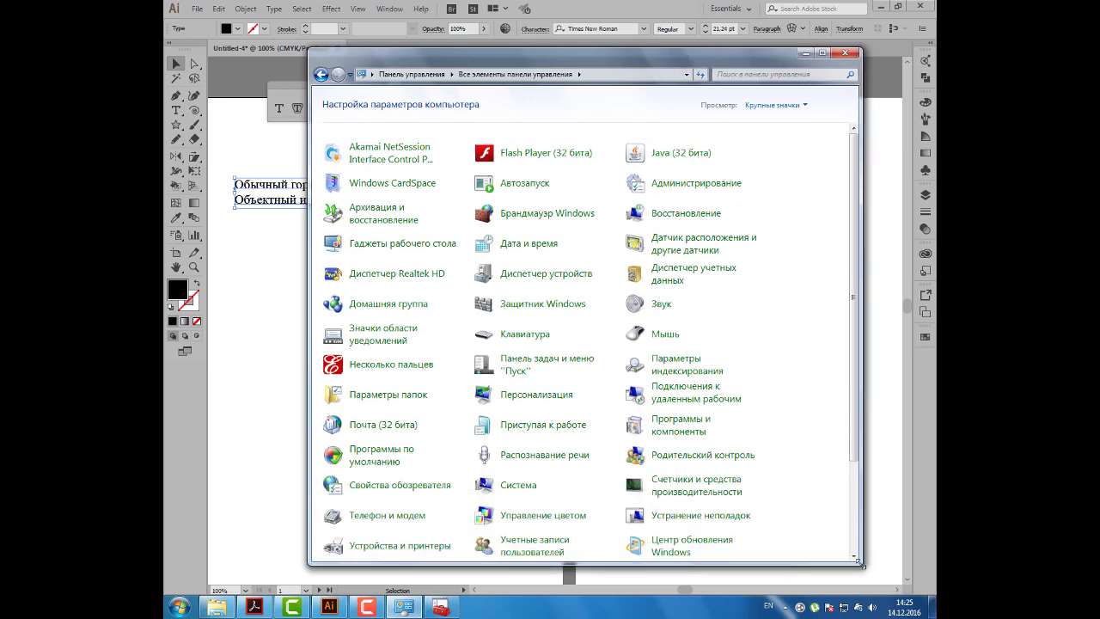
pyautogui.scroll(-3, 832, 491)
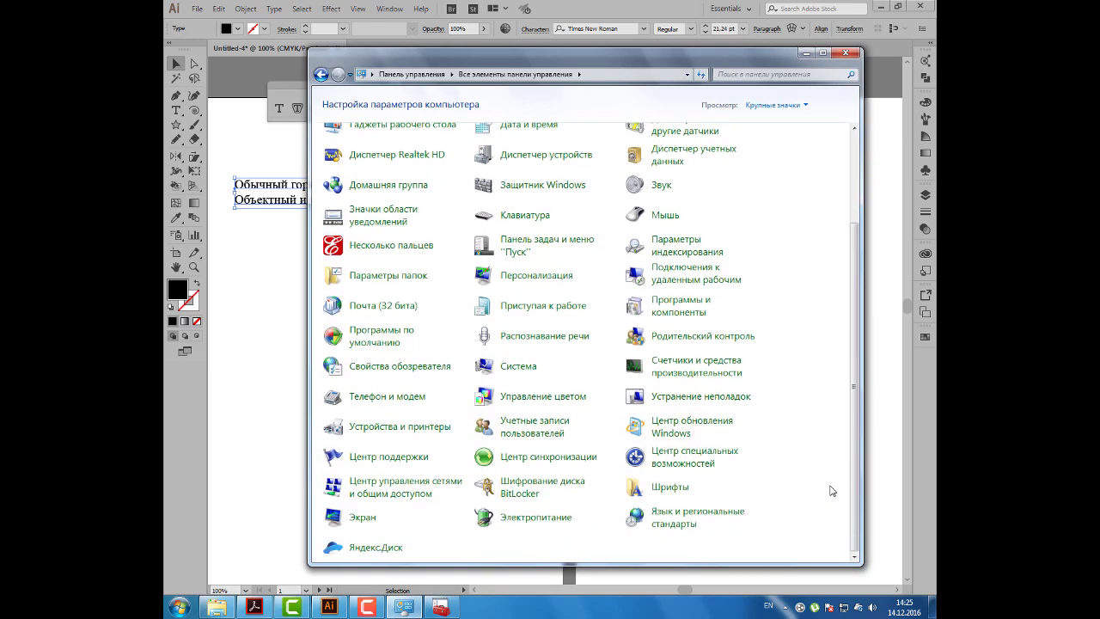
pyautogui.click(680, 492)
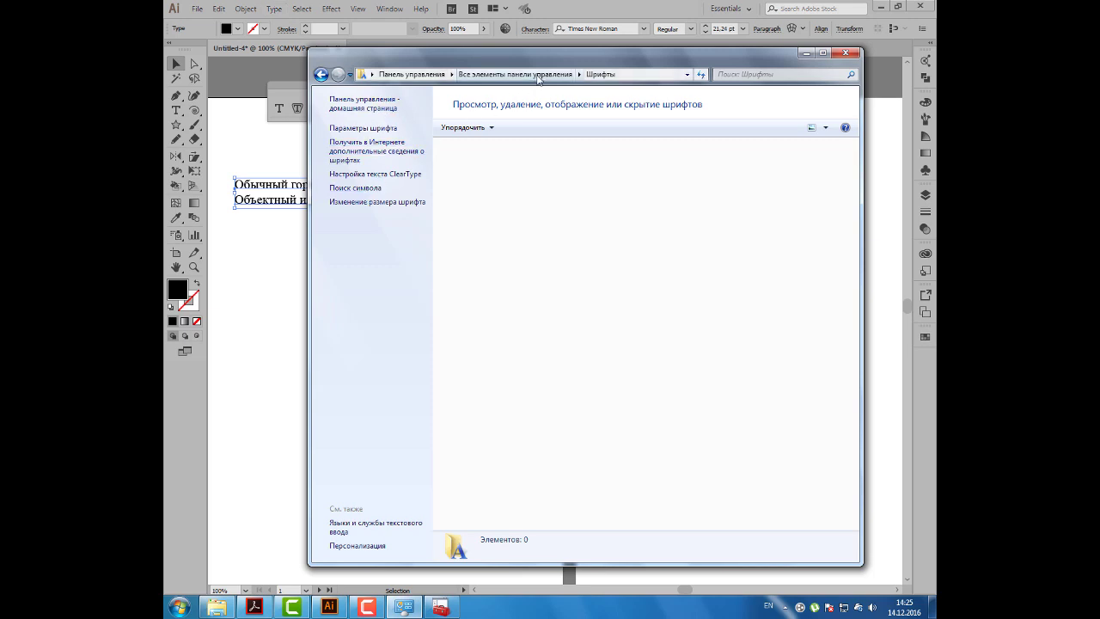
# Step: Reopen Fonts from All Control Panel Items to view the 298 installed fonts, then close it
pyautogui.click(538, 75)
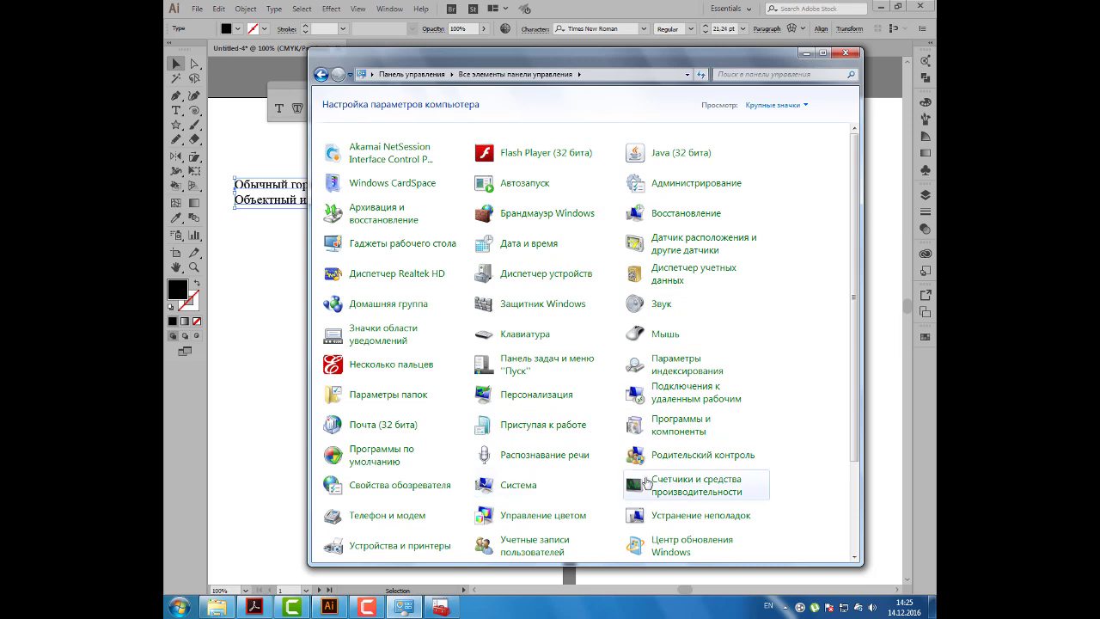
pyautogui.scroll(-1, 705, 438)
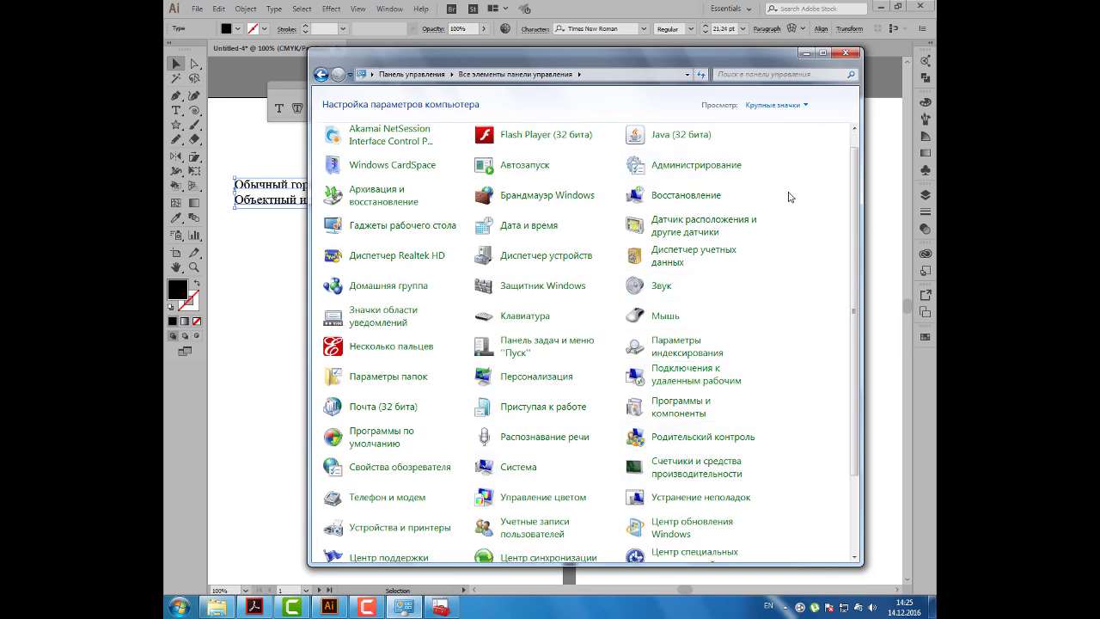
pyautogui.scroll(-1, 789, 197)
pyautogui.scroll(-4, 790, 196)
pyautogui.scroll(-1, 791, 275)
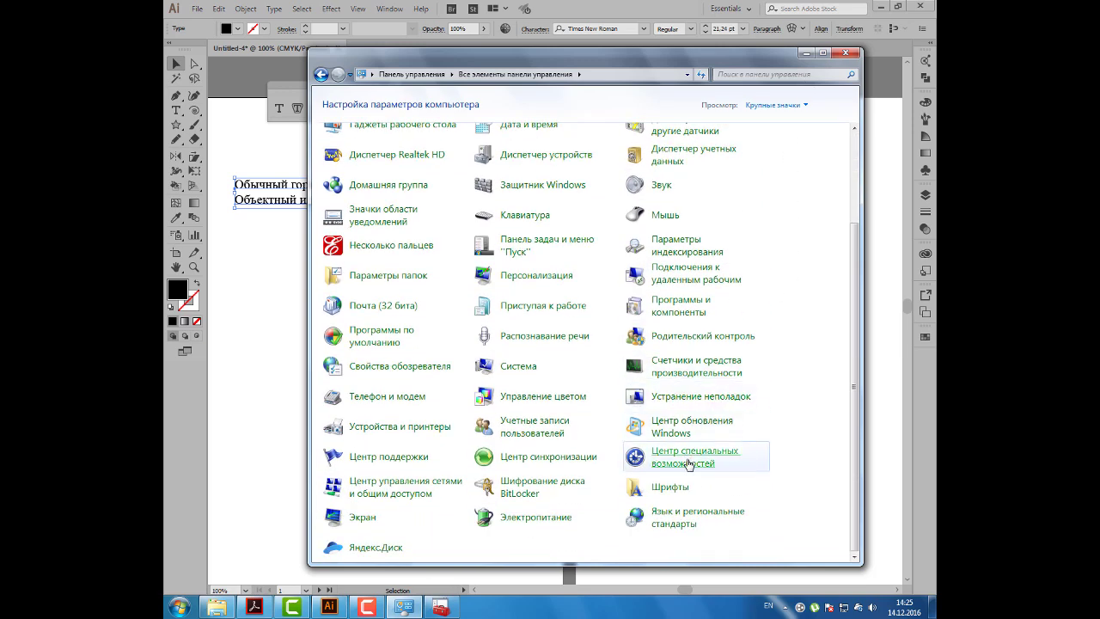
pyautogui.click(671, 487)
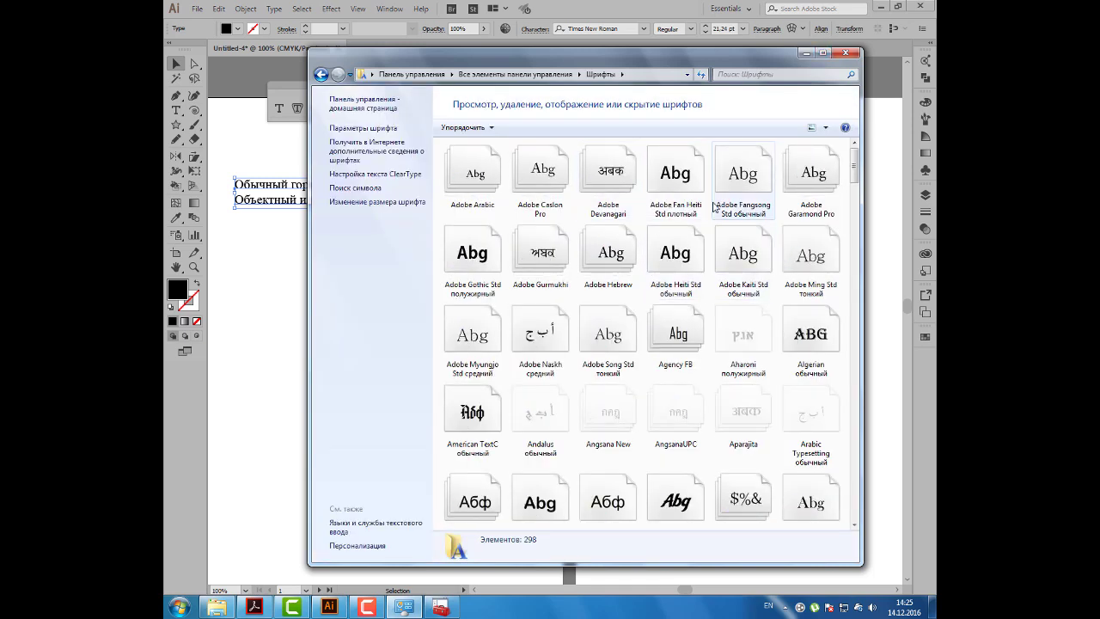
pyautogui.click(845, 53)
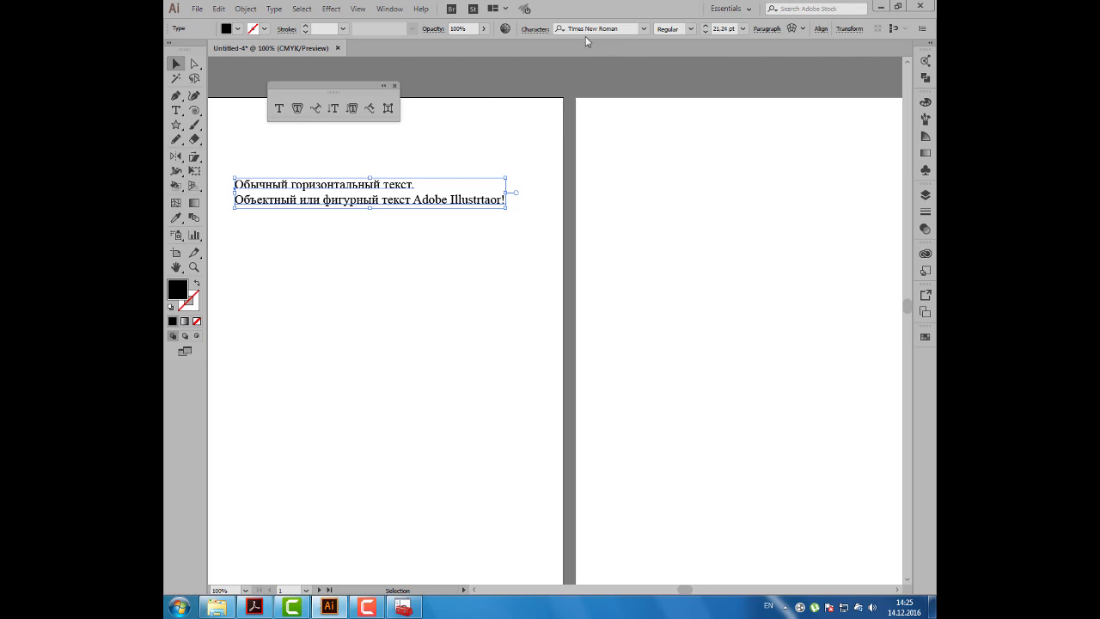
# Step: Try Italic, Bold and Bold Italic Times New Roman styles, then return to Regular
pyautogui.click(692, 29)
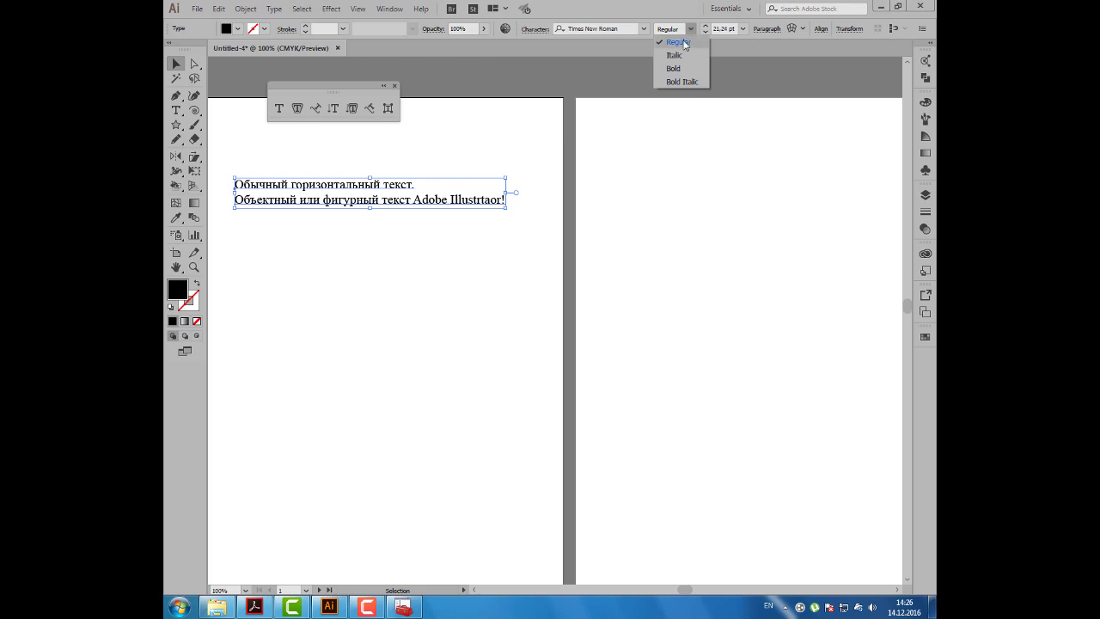
pyautogui.click(682, 54)
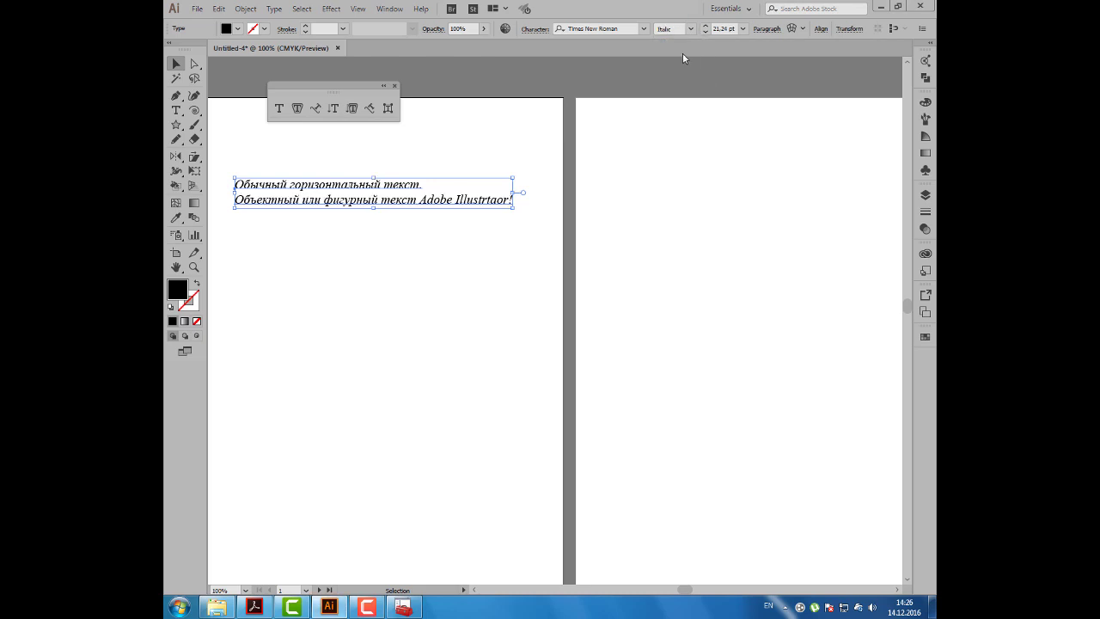
pyautogui.click(692, 30)
pyautogui.click(685, 69)
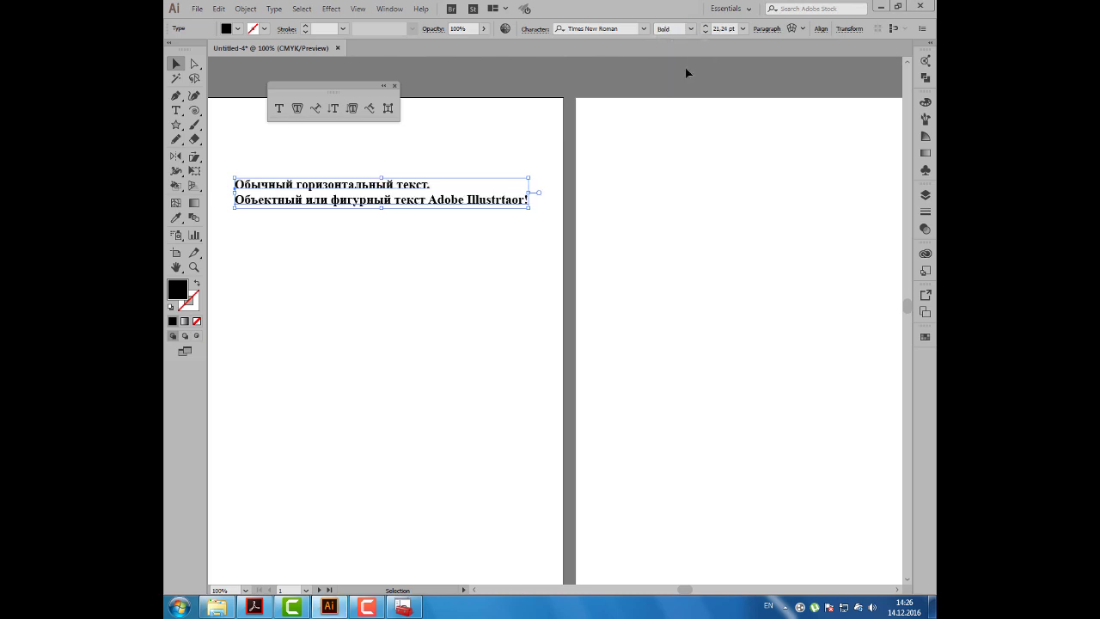
pyautogui.click(693, 30)
pyautogui.click(690, 79)
pyautogui.click(693, 30)
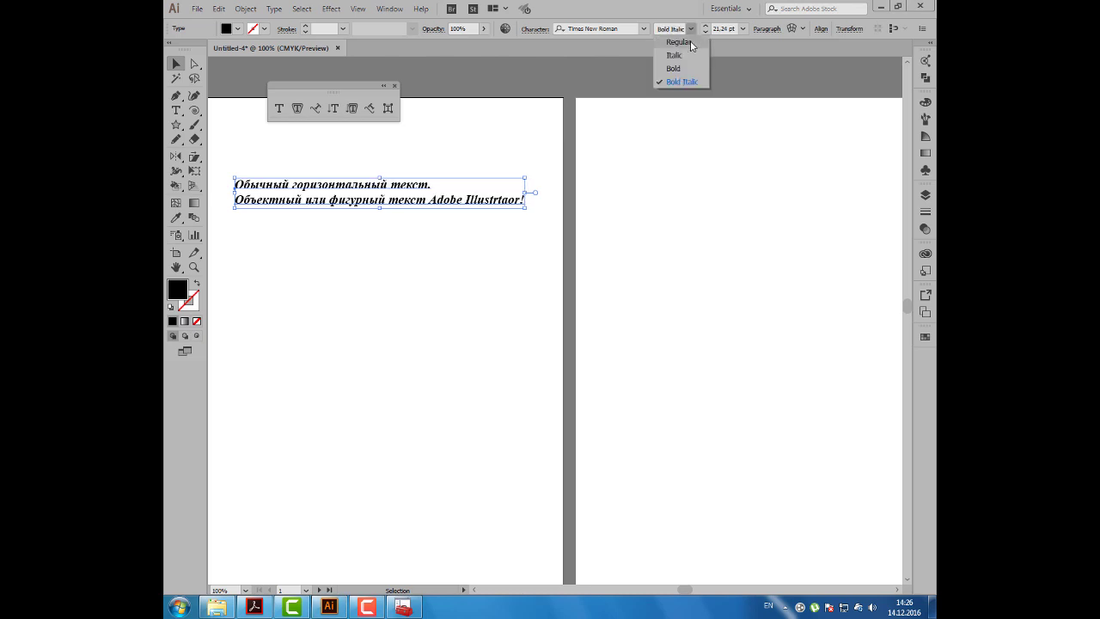
pyautogui.click(689, 43)
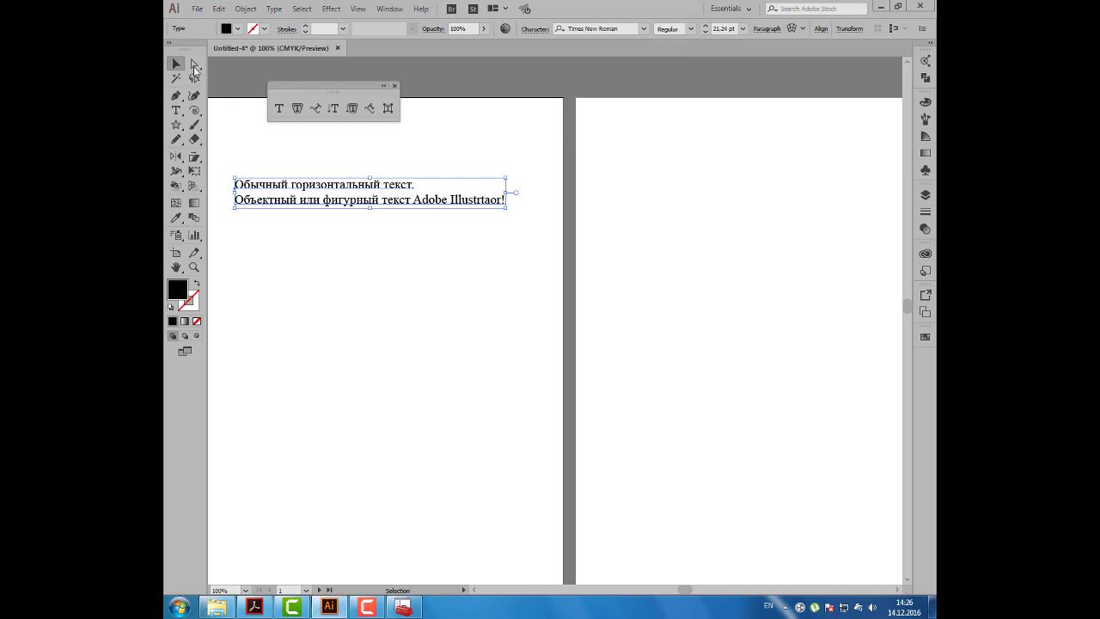
# Step: Set the font size to 22 pt, keeping the floating panel clear of the text
pyautogui.moveTo(297, 92); pyautogui.dragTo(299, 88)
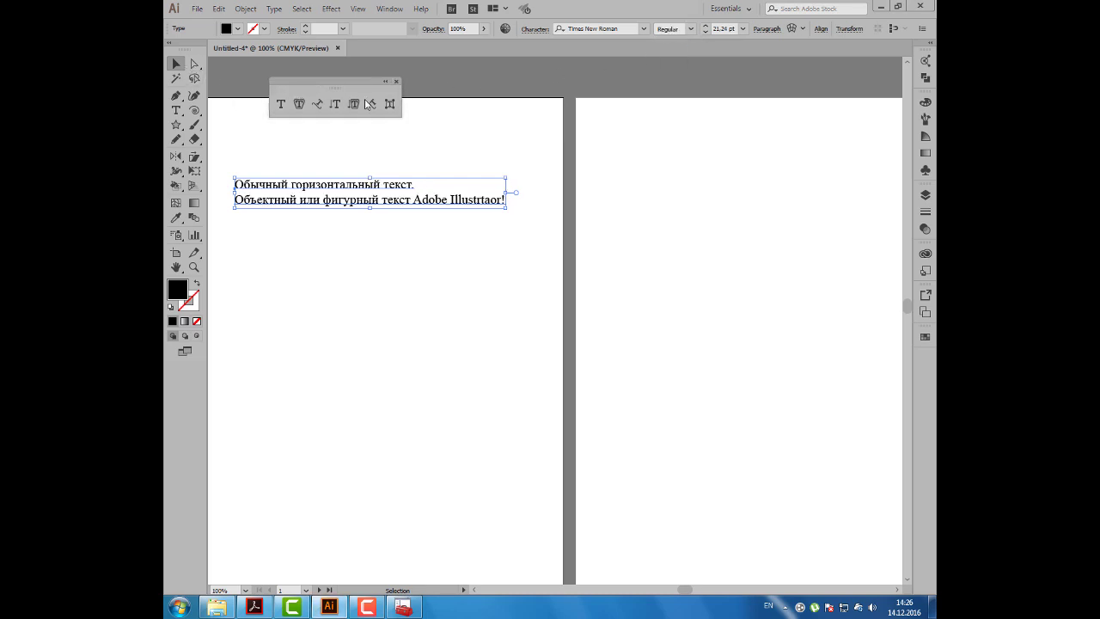
pyautogui.click(706, 26)
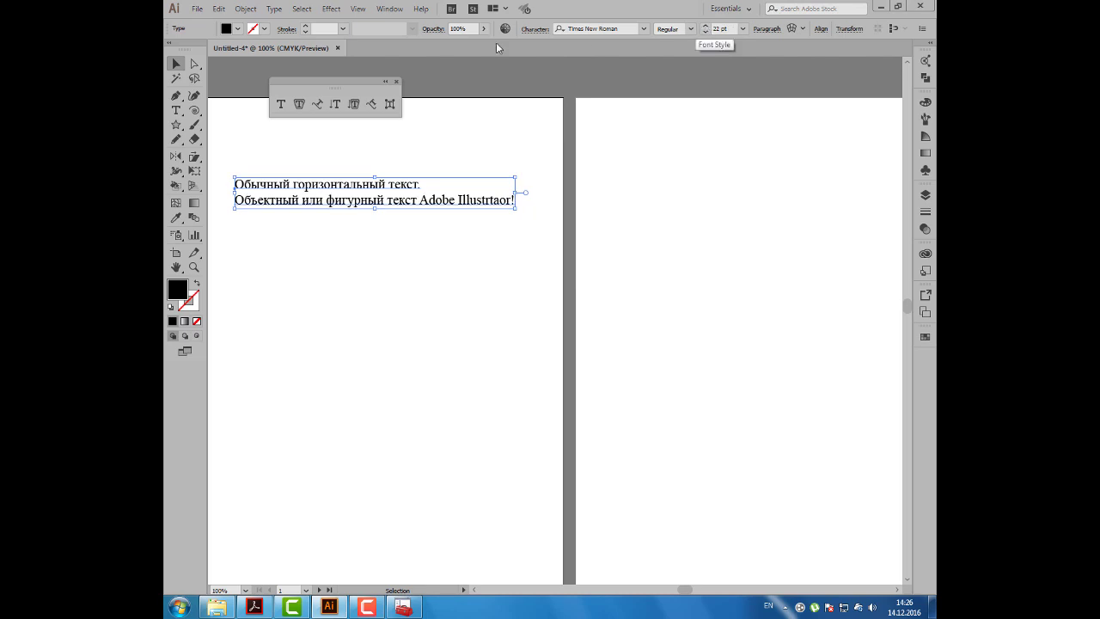
pyautogui.moveTo(356, 84); pyautogui.dragTo(368, 76)
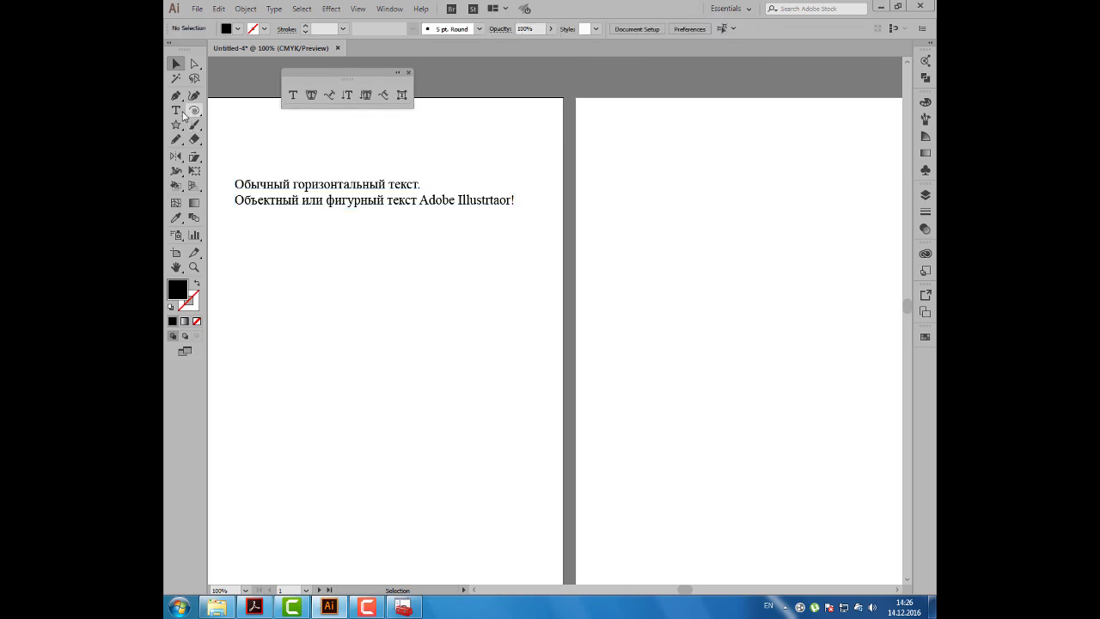
# Step: Type '1 pt = 0,353 mm' as a new text line above the two lines
pyautogui.click(175, 111)
pyautogui.click(289, 148)
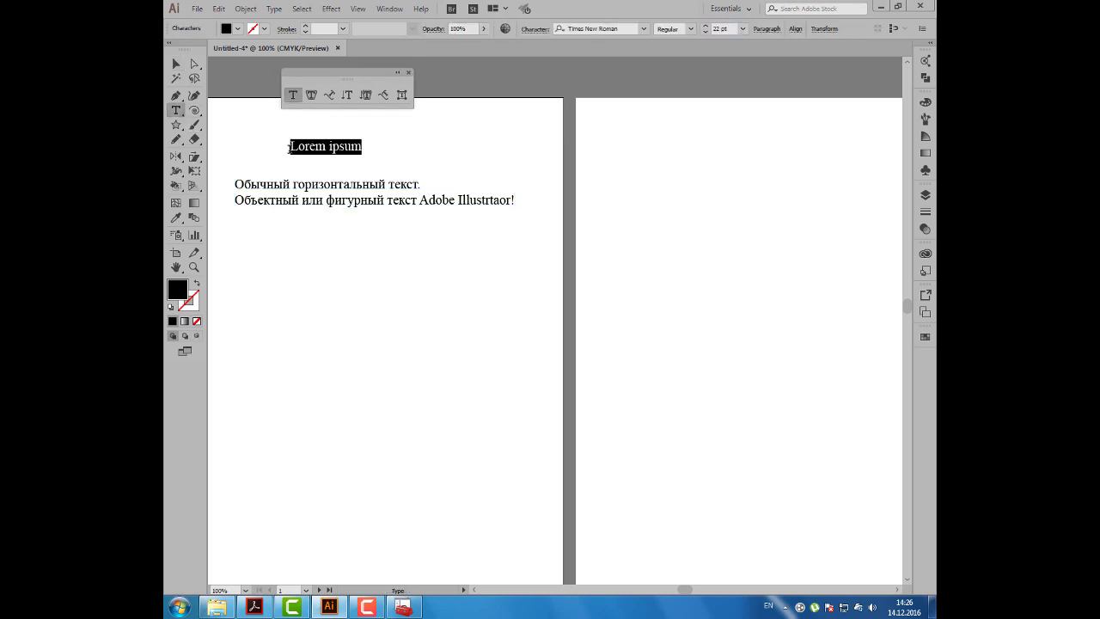
pyautogui.write('1 pt = ')
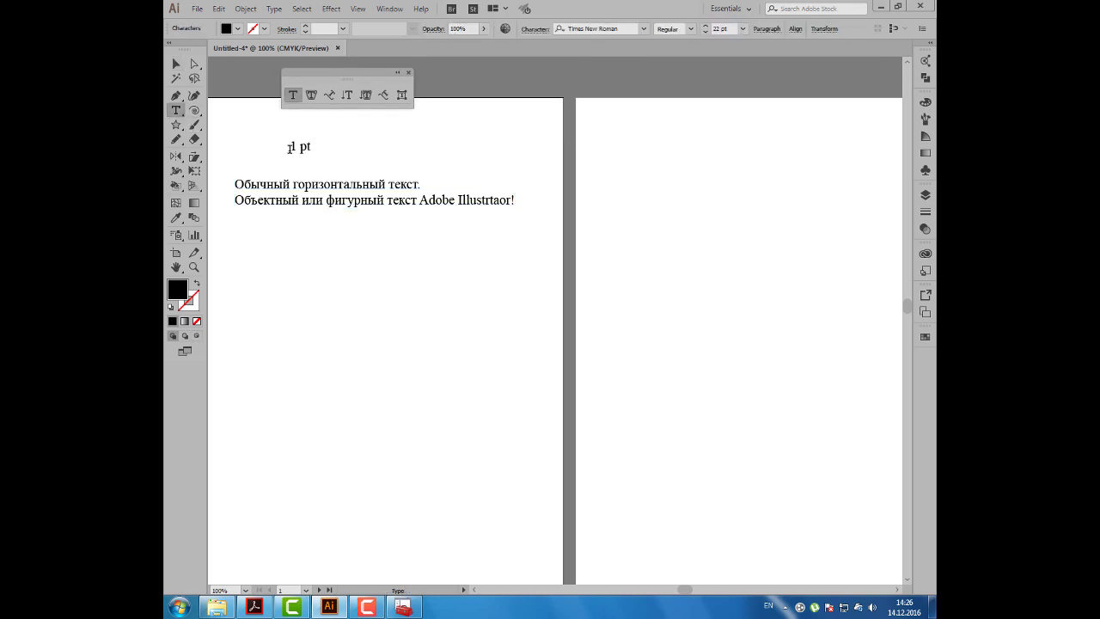
pyautogui.write('0')
pyautogui.write(',353')
pyautogui.write(' mm')
# Step: Colour the conversion text red and scale it up to about 33.65 pt
pyautogui.click(176, 69)
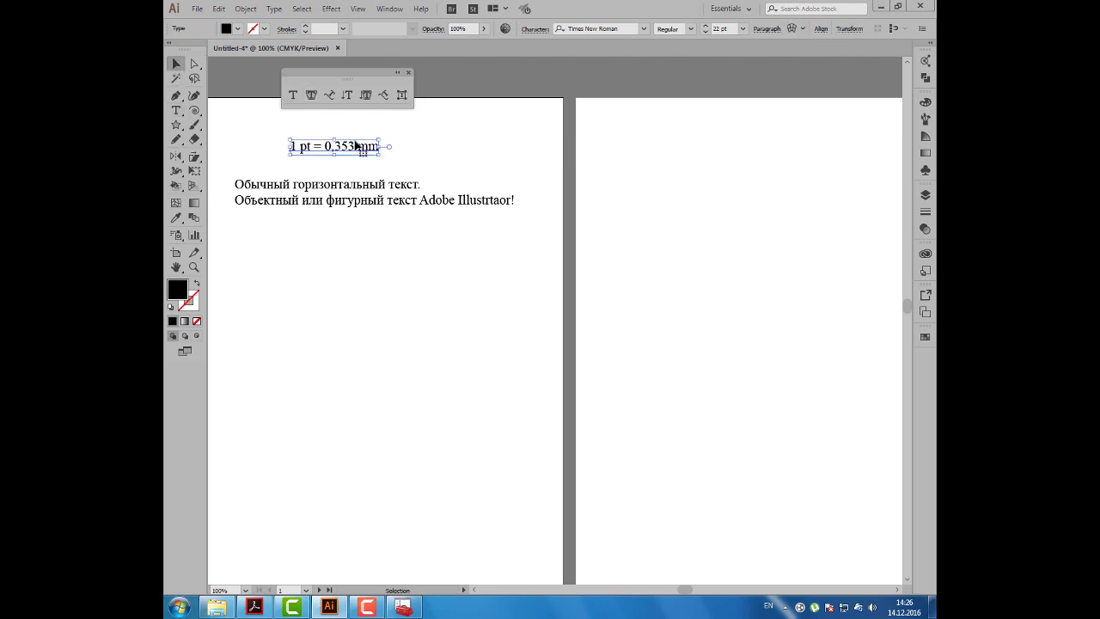
pyautogui.click(238, 29)
pyautogui.click(206, 49)
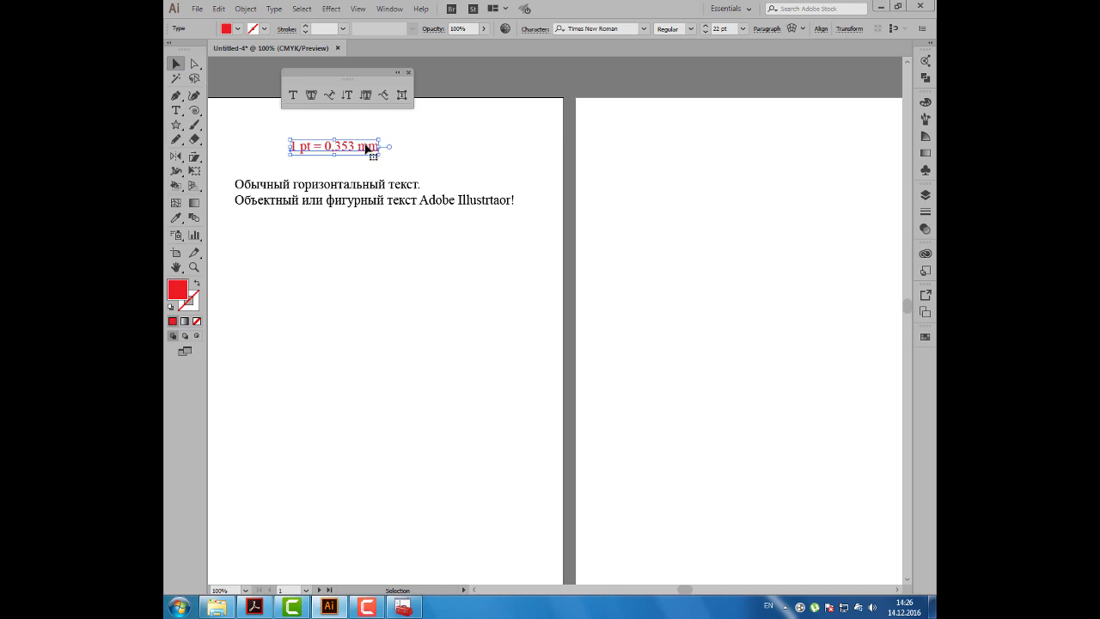
pyautogui.click(387, 153)
pyautogui.click(378, 148)
pyautogui.moveTo(381, 148)
pyautogui.mouseDown()
pyautogui.moveTo(438, 152)
pyautogui.moveTo(389, 150)
pyautogui.mouseUp()
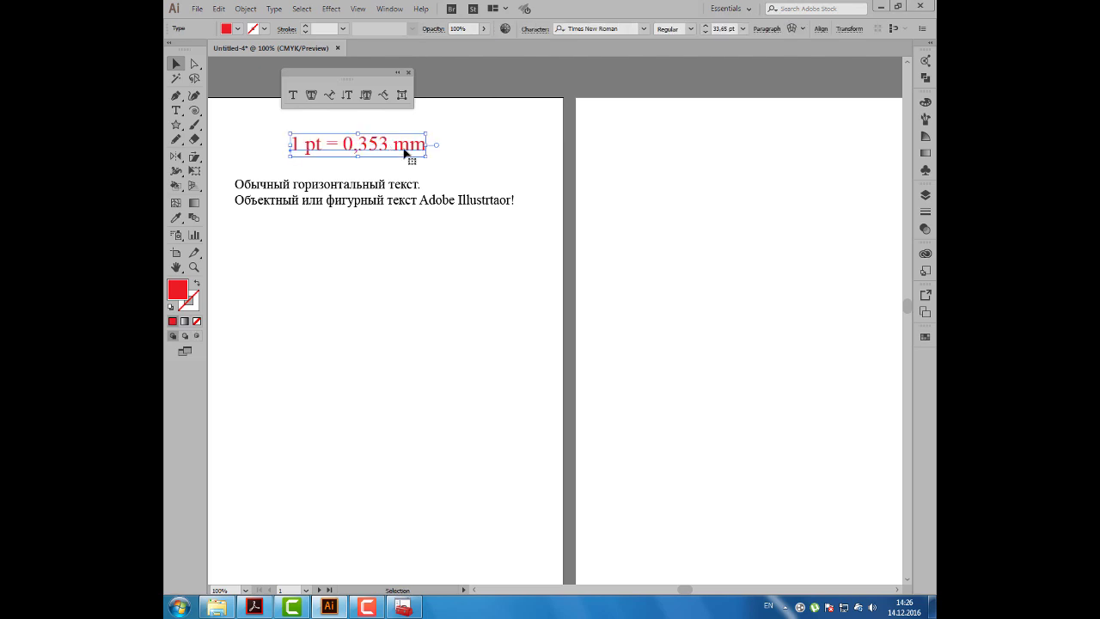
pyautogui.click(311, 174)
pyautogui.click(219, 9)
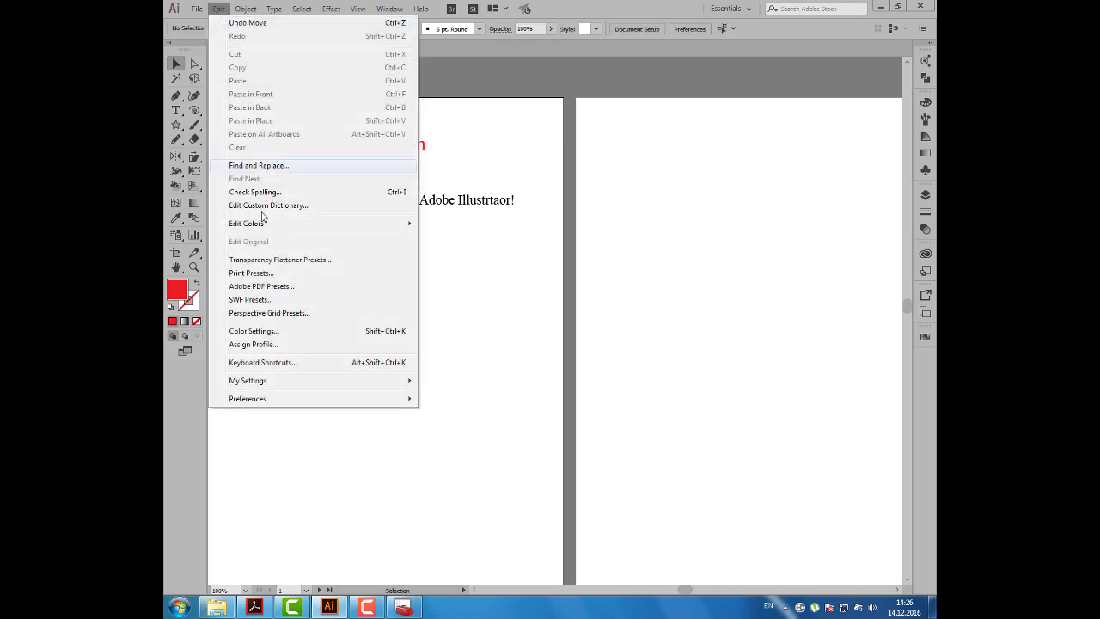
pyautogui.moveTo(248, 399)
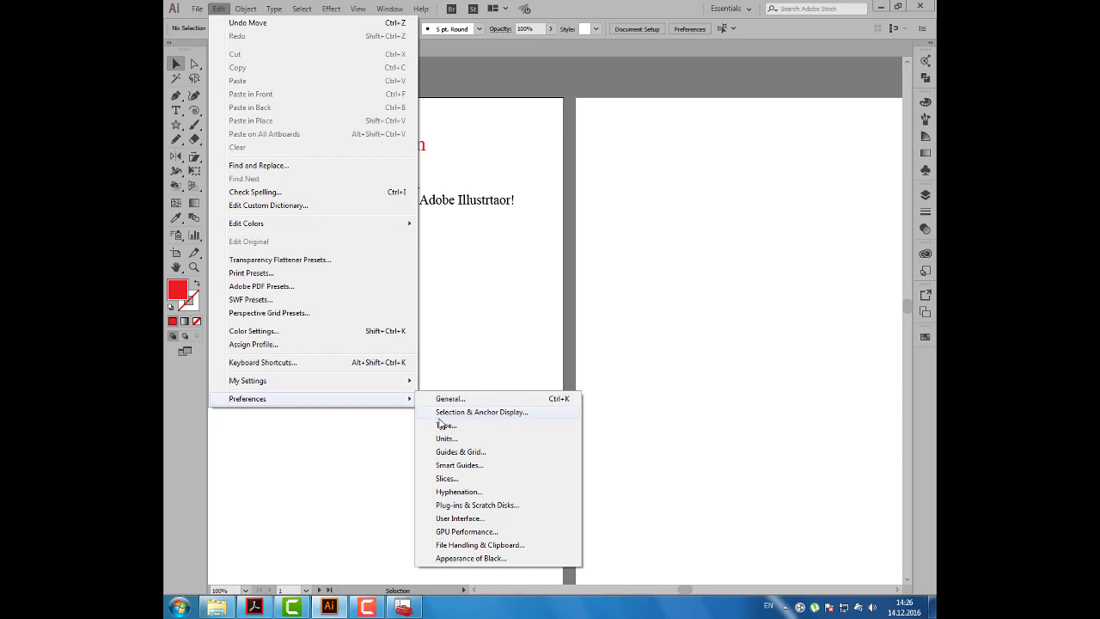
pyautogui.click(446, 440)
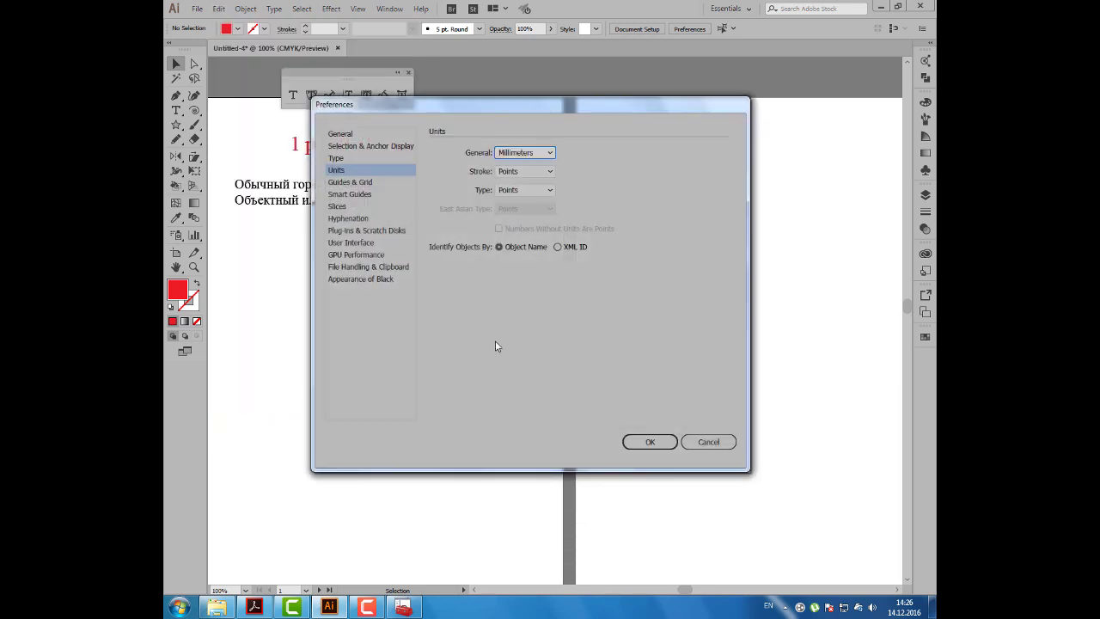
pyautogui.click(503, 191)
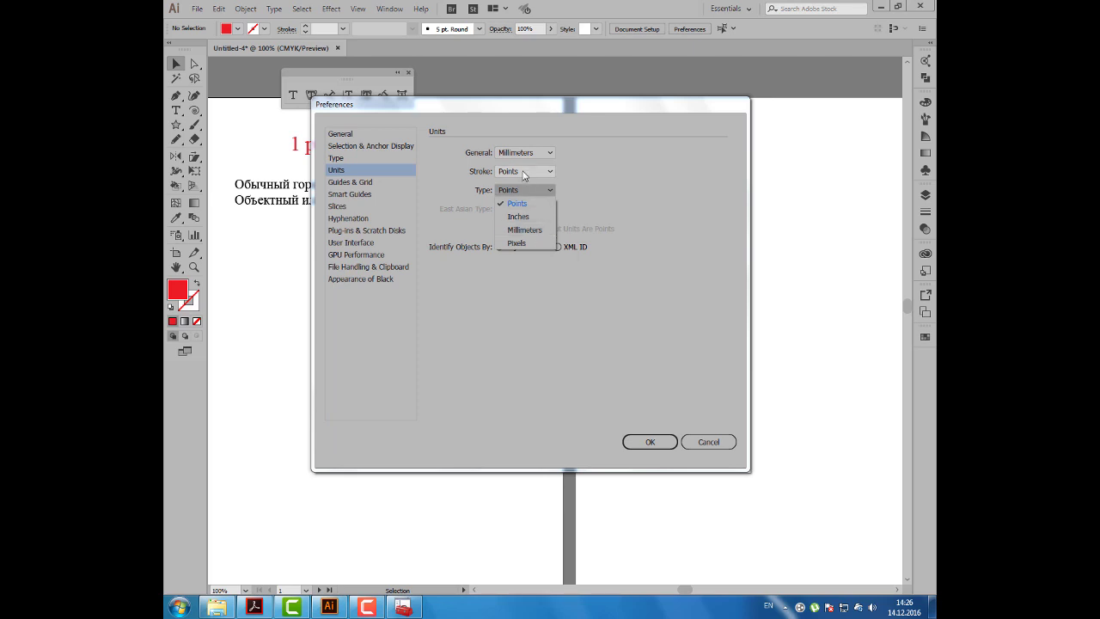
pyautogui.click(653, 191)
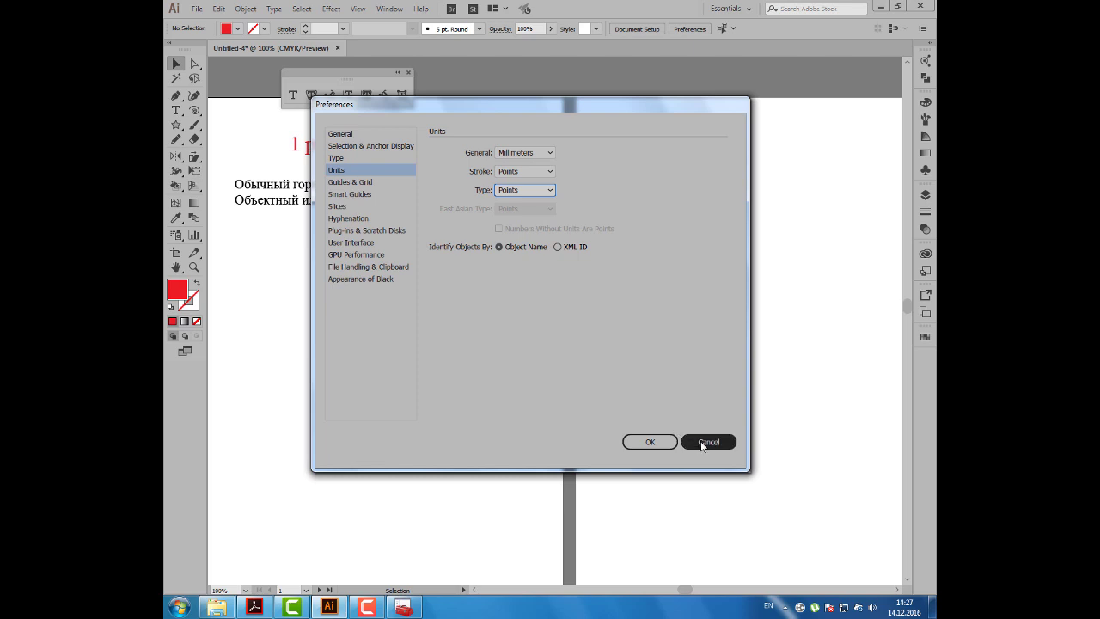
pyautogui.click(705, 442)
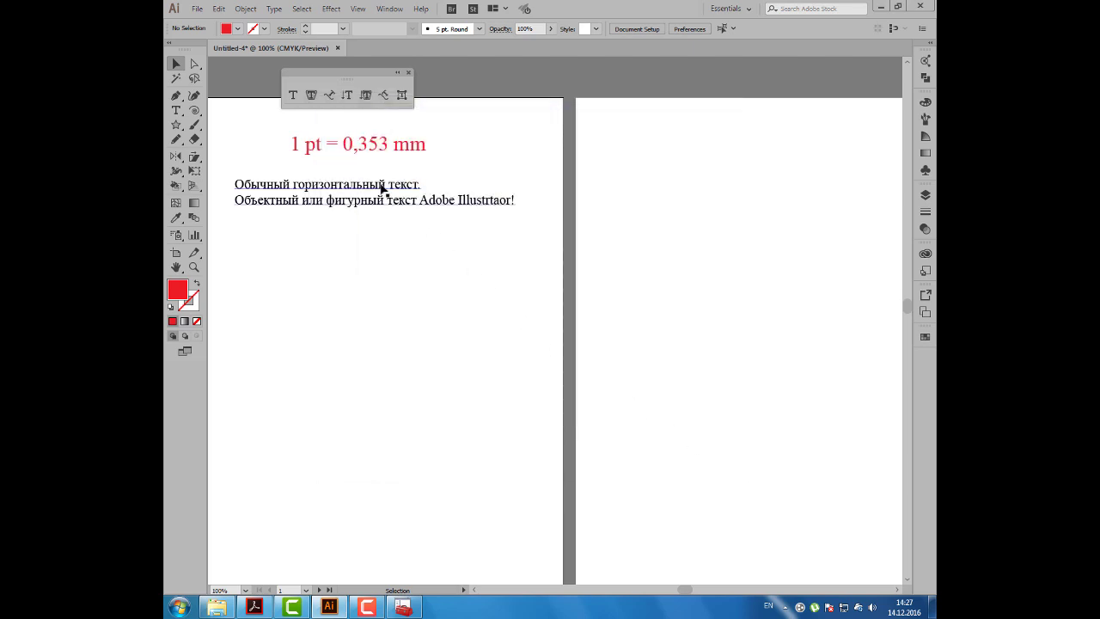
# Step: Move the floating panel aside and shift letters of 'Illustrtaor' individually with Touch Type
pyautogui.moveTo(382, 186); pyautogui.dragTo(381, 192)
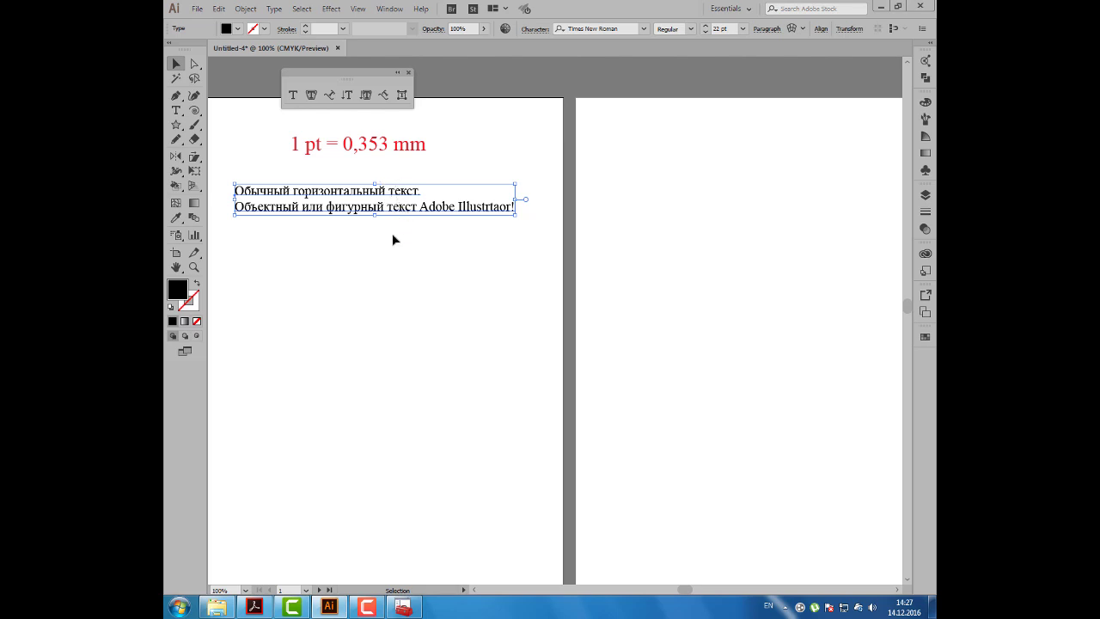
pyautogui.moveTo(393, 238); pyautogui.dragTo(398, 224)
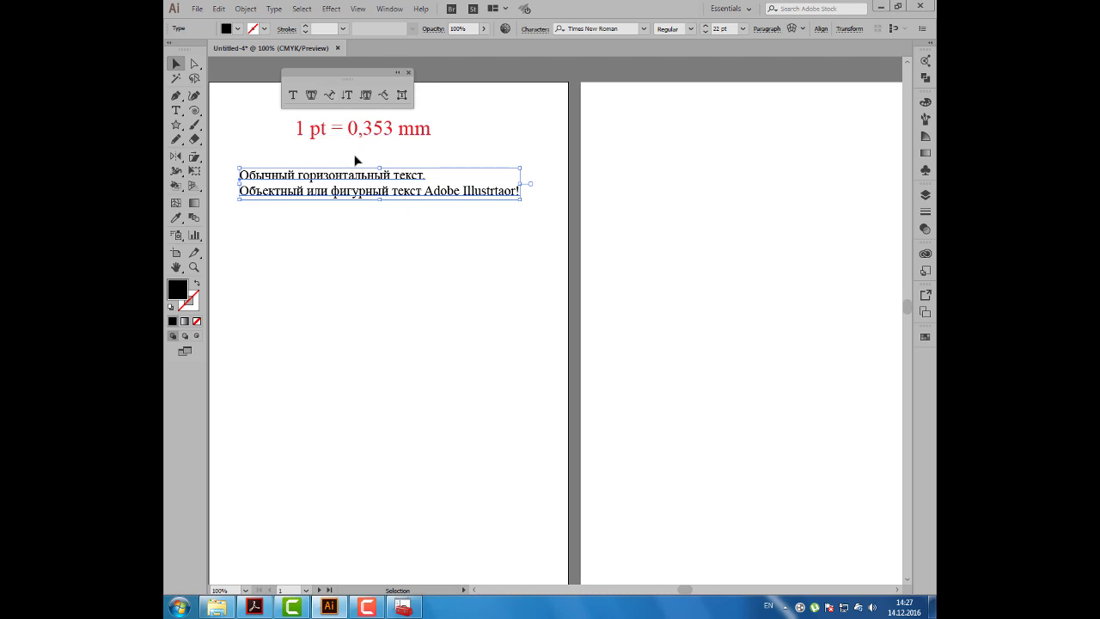
pyautogui.moveTo(376, 81); pyautogui.dragTo(670, 97)
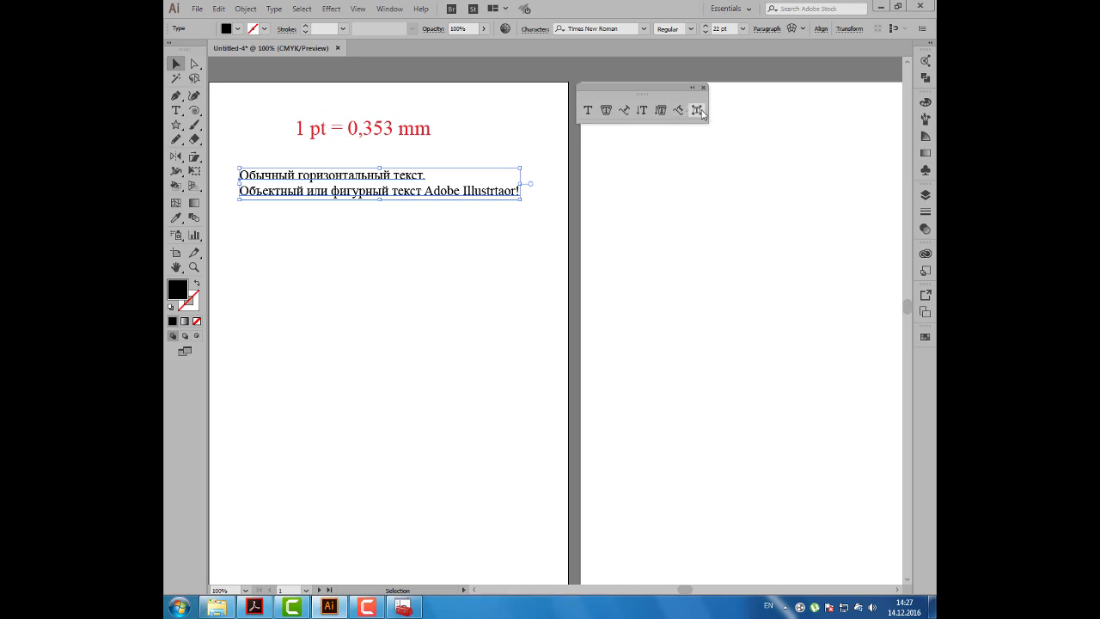
pyautogui.click(697, 110)
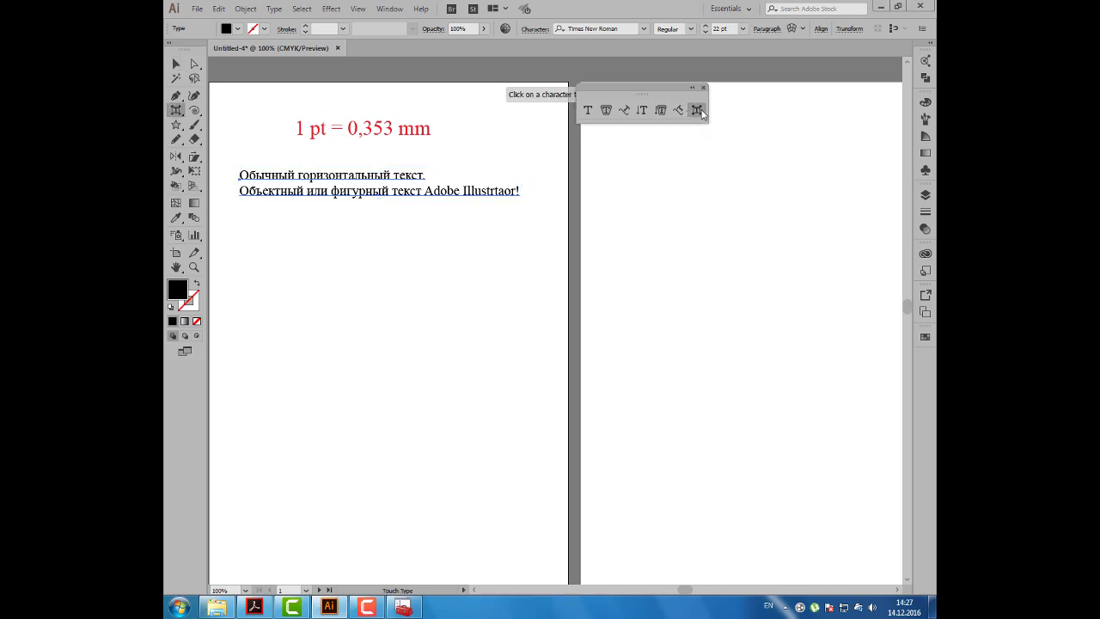
pyautogui.click(478, 197)
pyautogui.moveTo(478, 196); pyautogui.dragTo(519, 188)
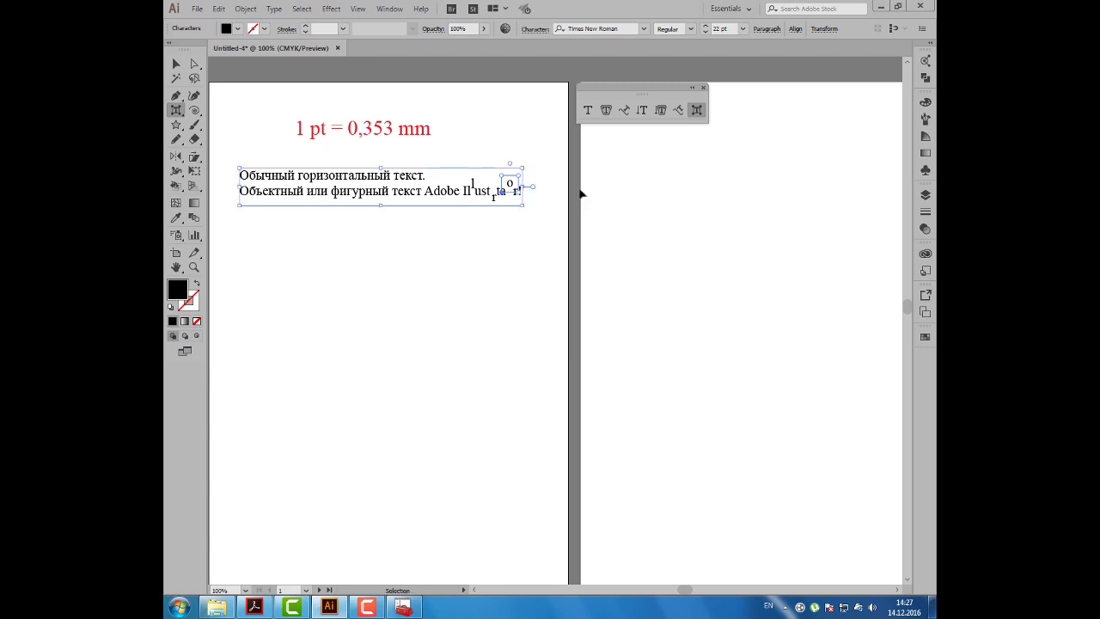
# Step: Undo the letter adjustments and nudge the two-line text slightly down
pyautogui.hotkey('ctrl', 'z')
pyautogui.hotkey('ctrl', 'z')
pyautogui.hotkey('ctrl', 'z')
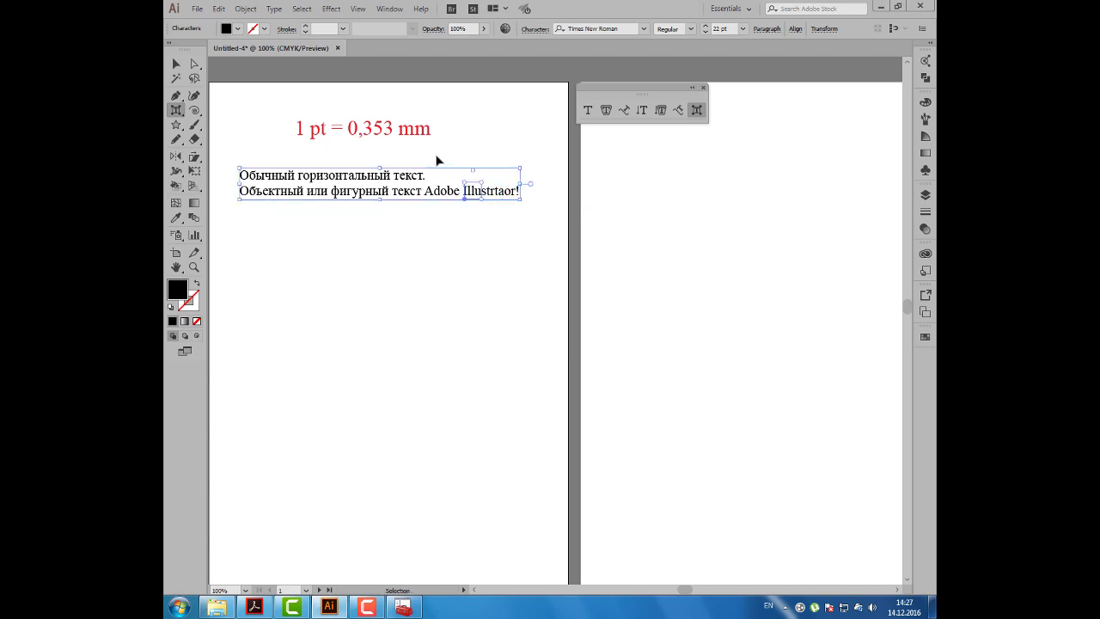
pyautogui.hotkey('ctrl', 'z')
pyautogui.click(249, 144)
pyautogui.click(176, 64)
pyautogui.click(289, 181)
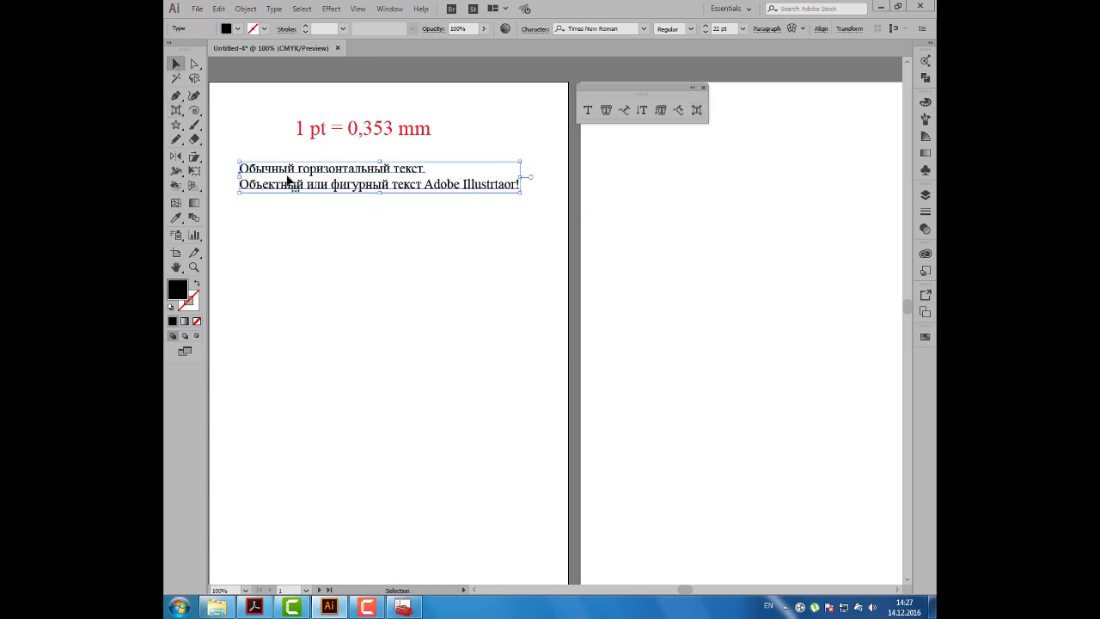
pyautogui.moveTo(288, 177); pyautogui.dragTo(294, 180)
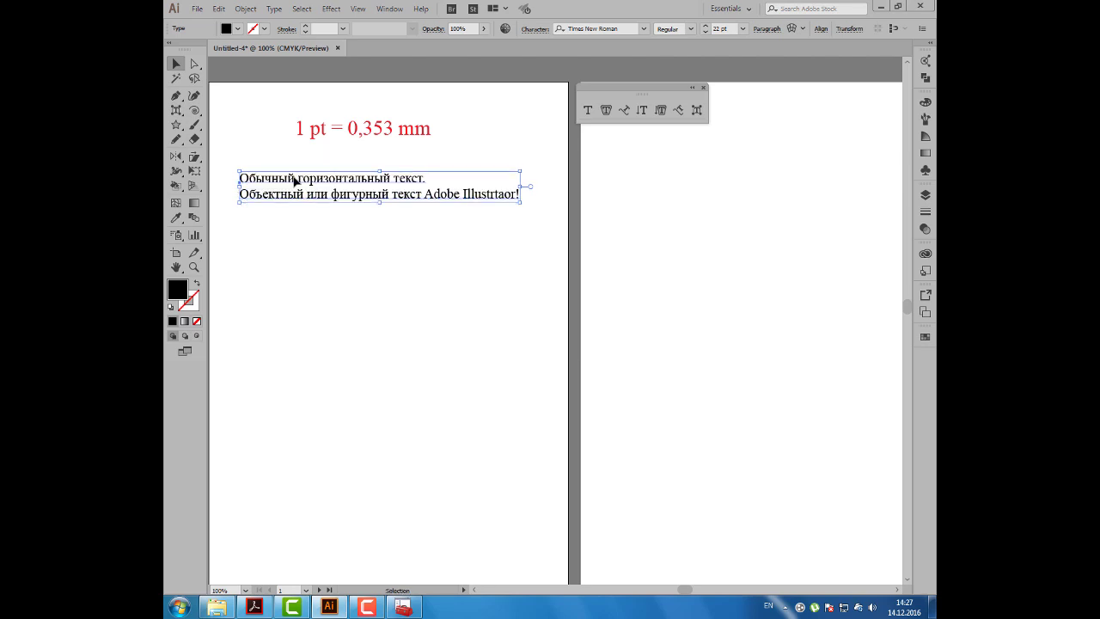
# Step: Float the expanded Character options beside the text and close the Paragraph/OpenType group
pyautogui.hotkey('ctrl', '+')
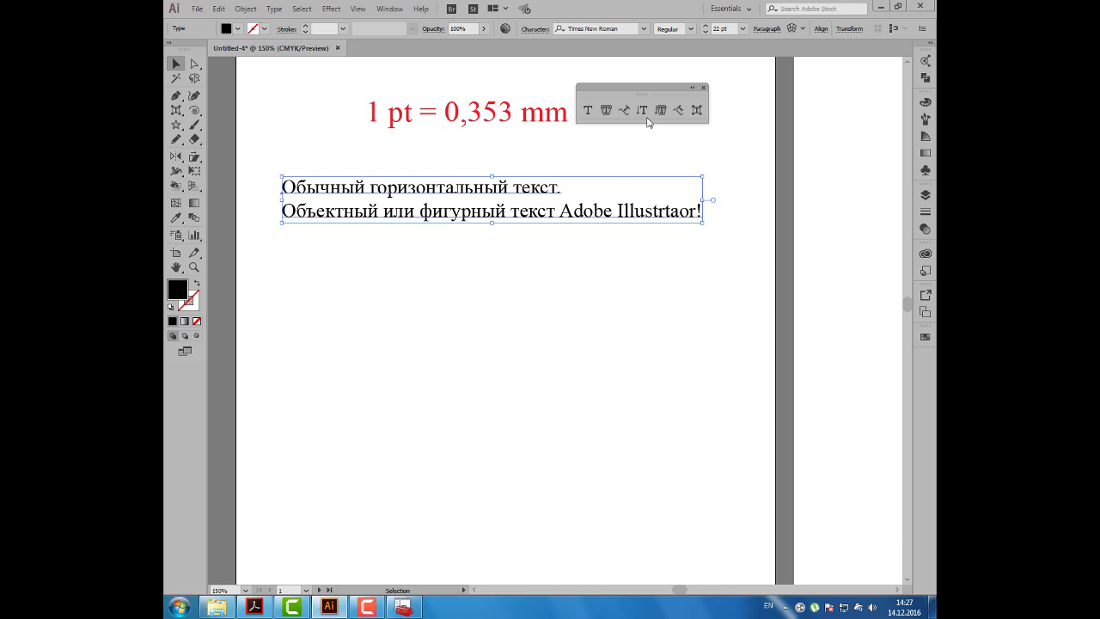
pyautogui.moveTo(650, 90); pyautogui.dragTo(718, 76)
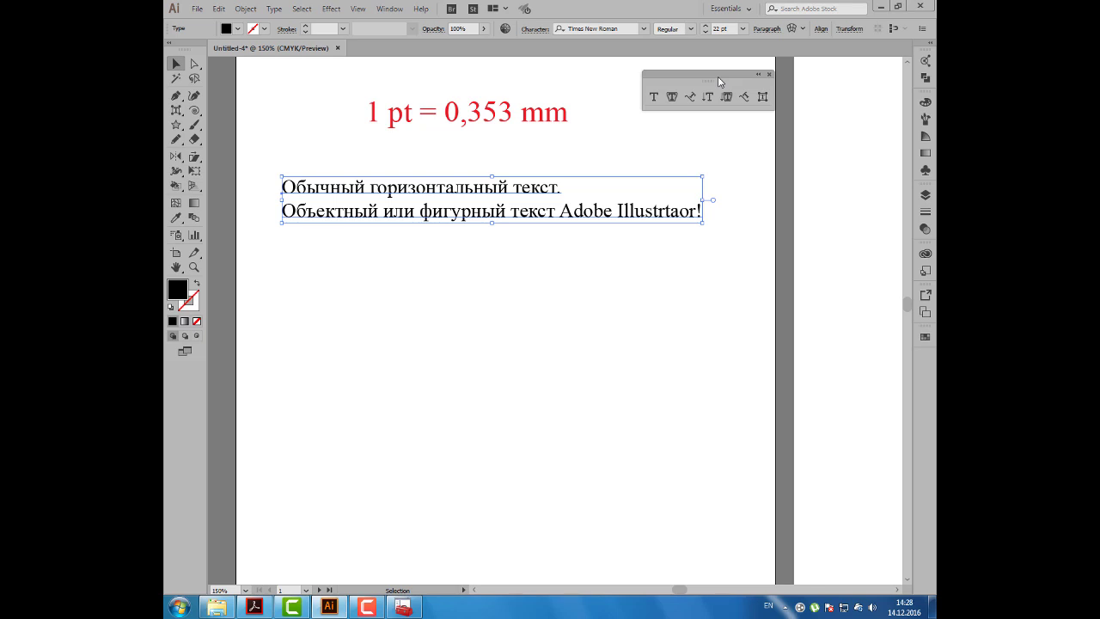
pyautogui.click(535, 30)
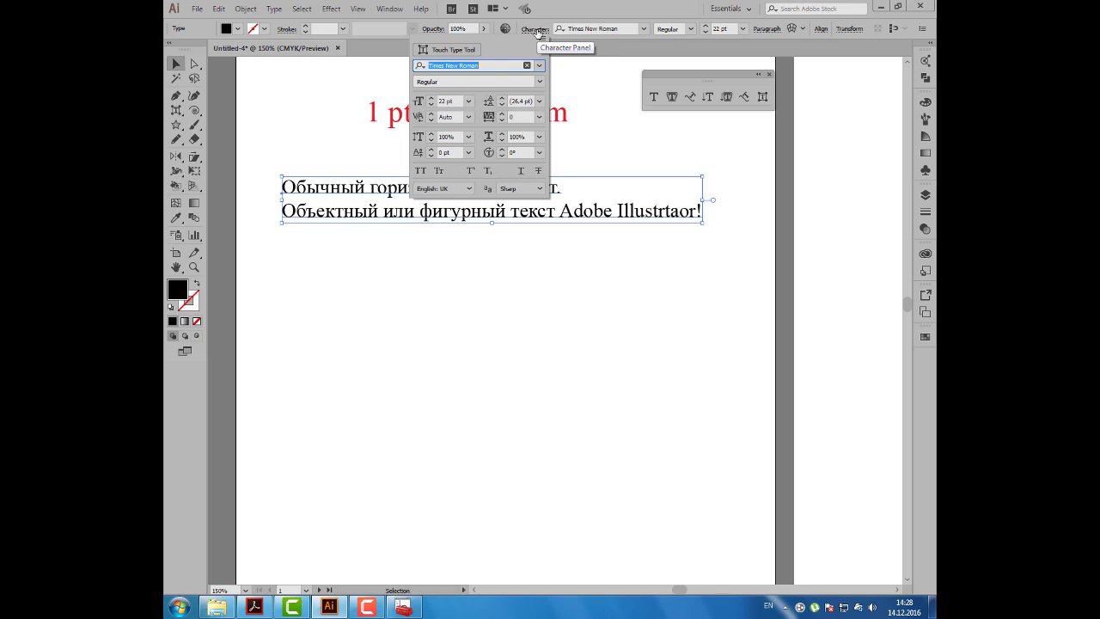
pyautogui.click(388, 10)
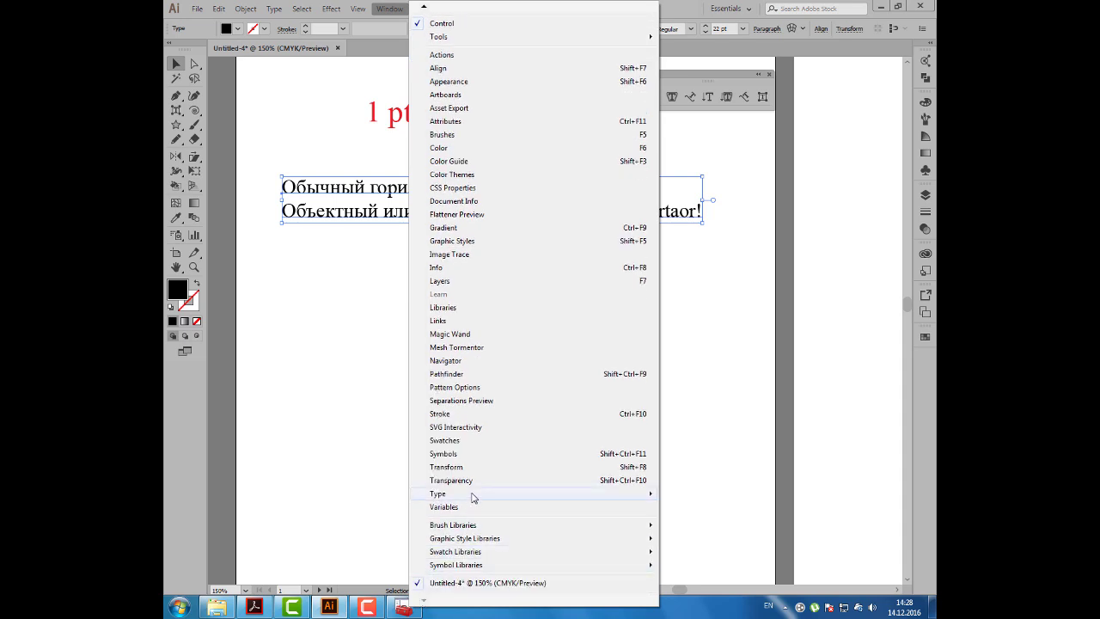
pyautogui.moveTo(438, 494)
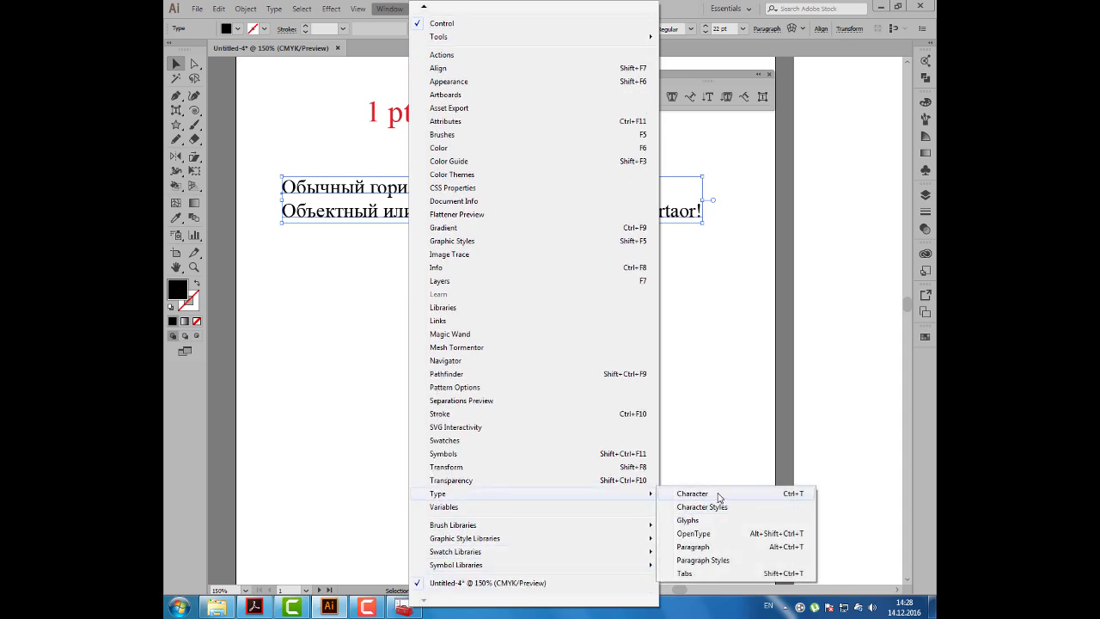
pyautogui.click(718, 495)
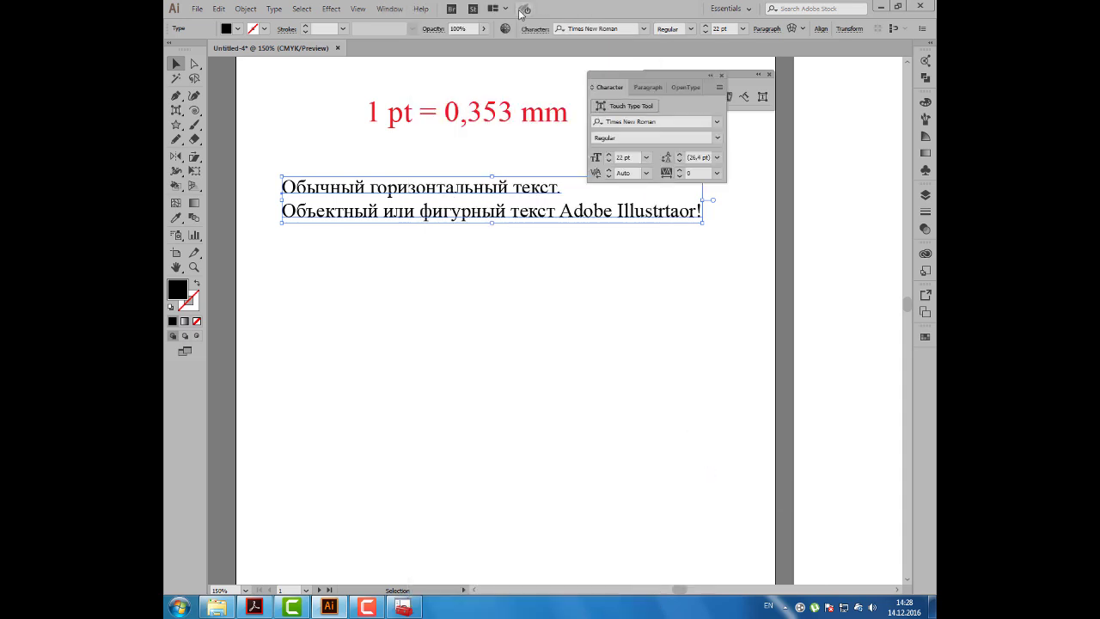
pyautogui.click(537, 30)
pyautogui.click(537, 31)
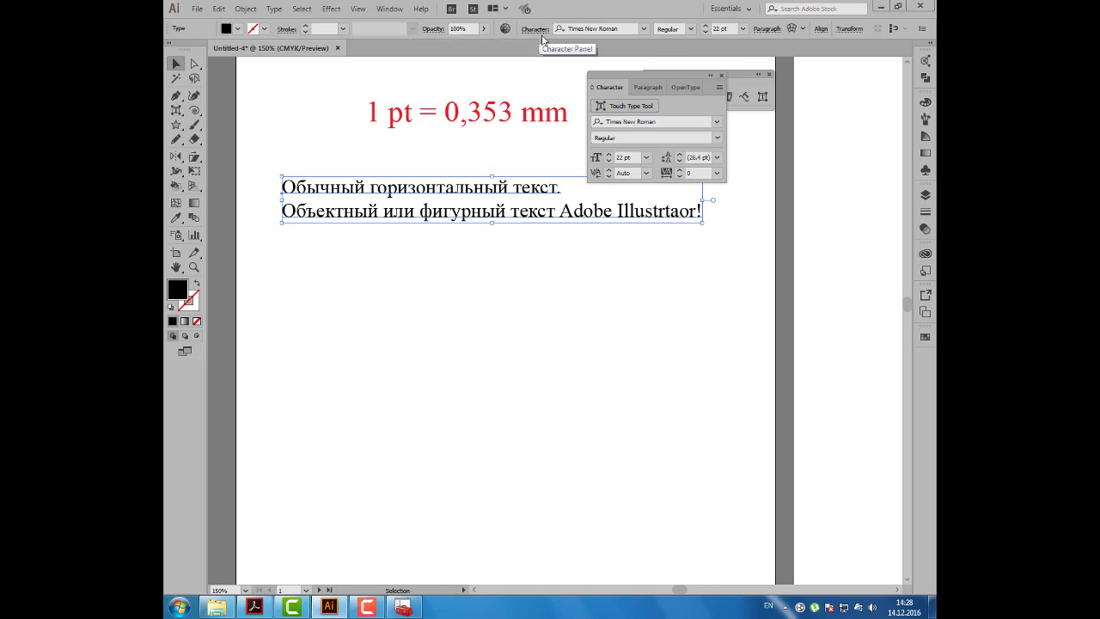
pyautogui.moveTo(610, 87); pyautogui.dragTo(542, 176)
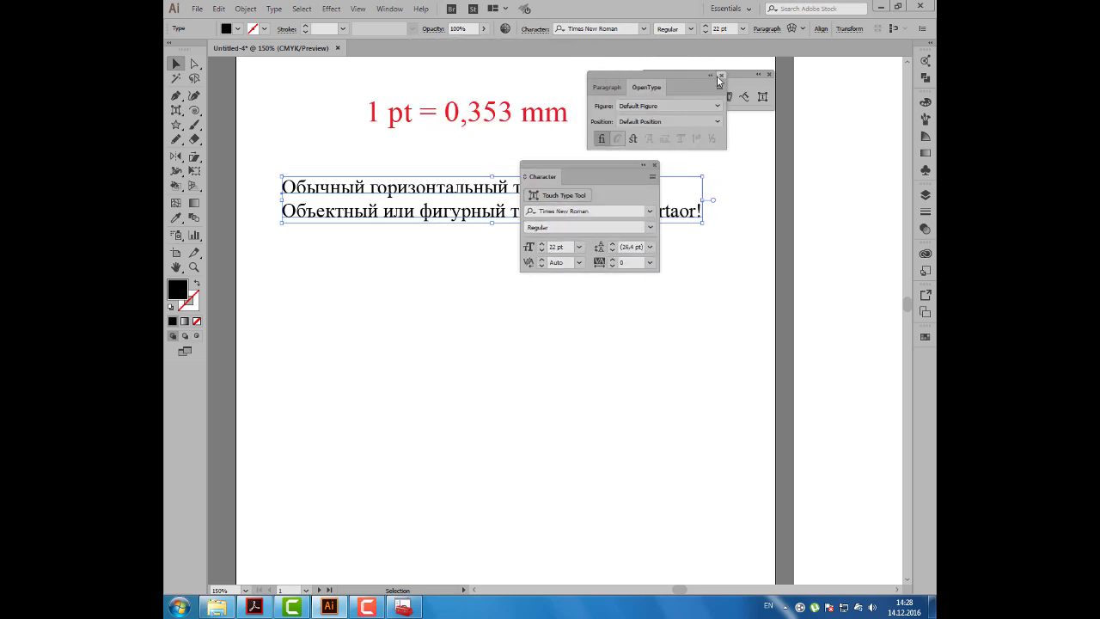
pyautogui.click(720, 75)
pyautogui.click(526, 177)
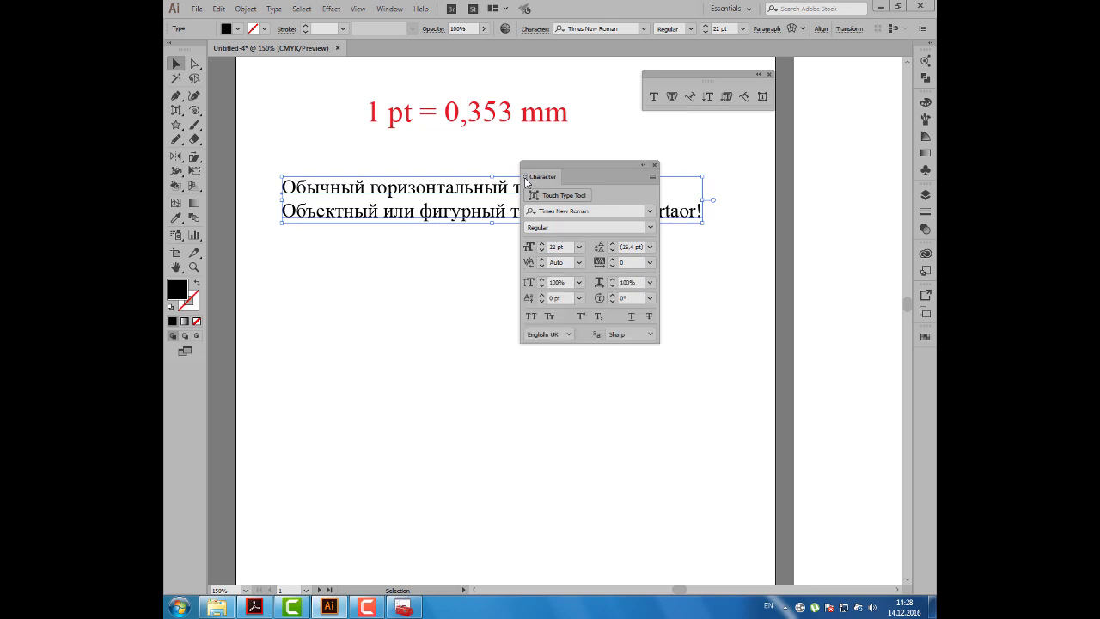
pyautogui.moveTo(539, 178); pyautogui.dragTo(689, 148)
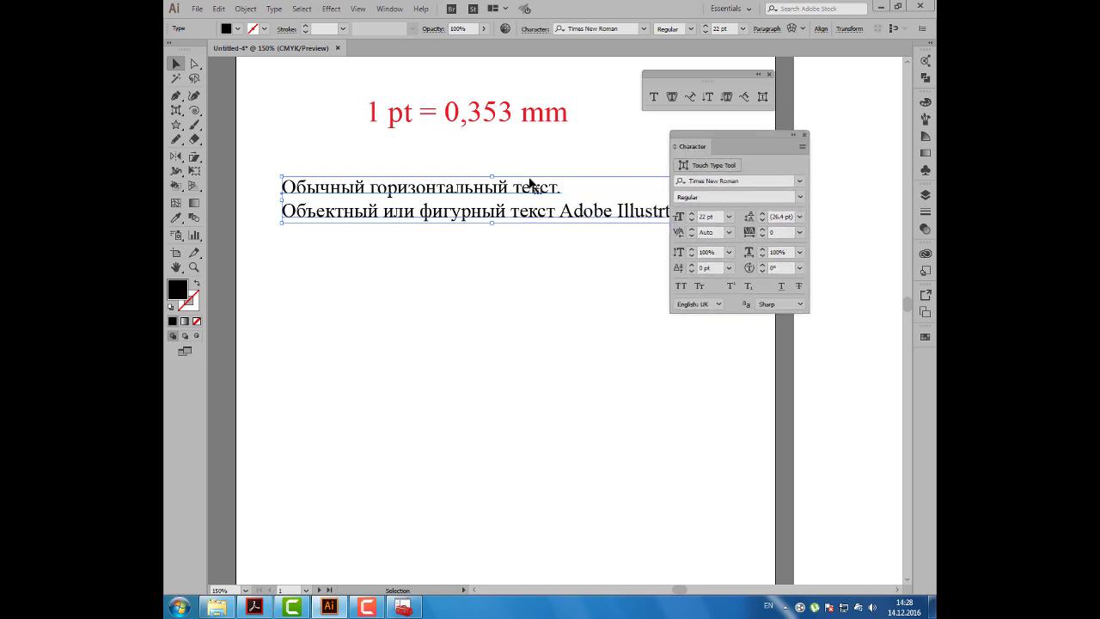
# Step: Lower the font size of both Cyrillic lines to 20 pt
pyautogui.click(754, 181)
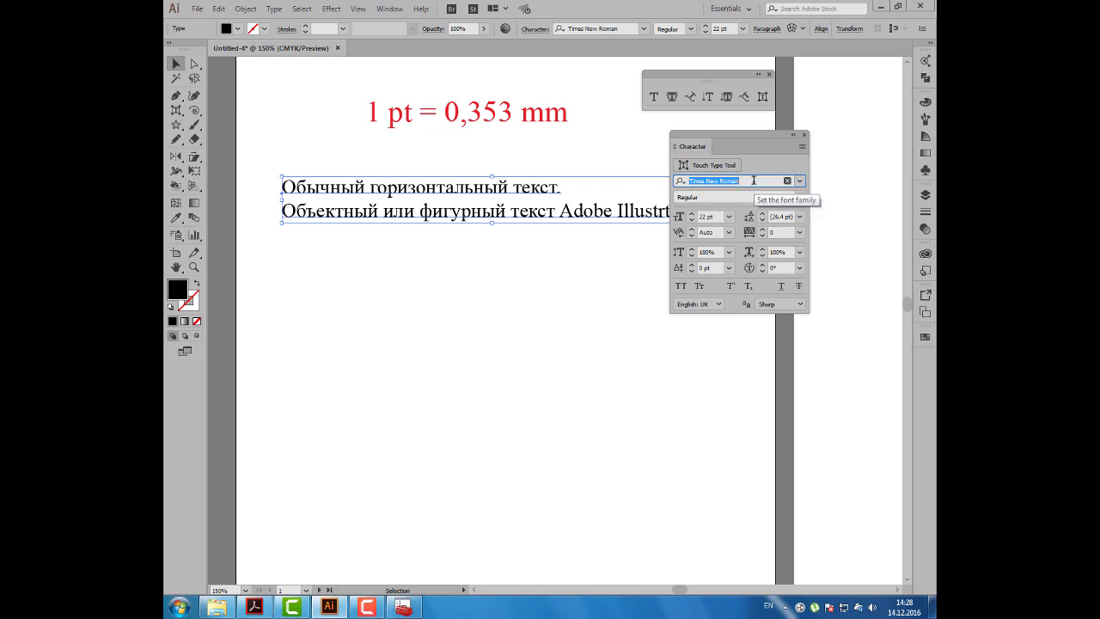
pyautogui.click(727, 196)
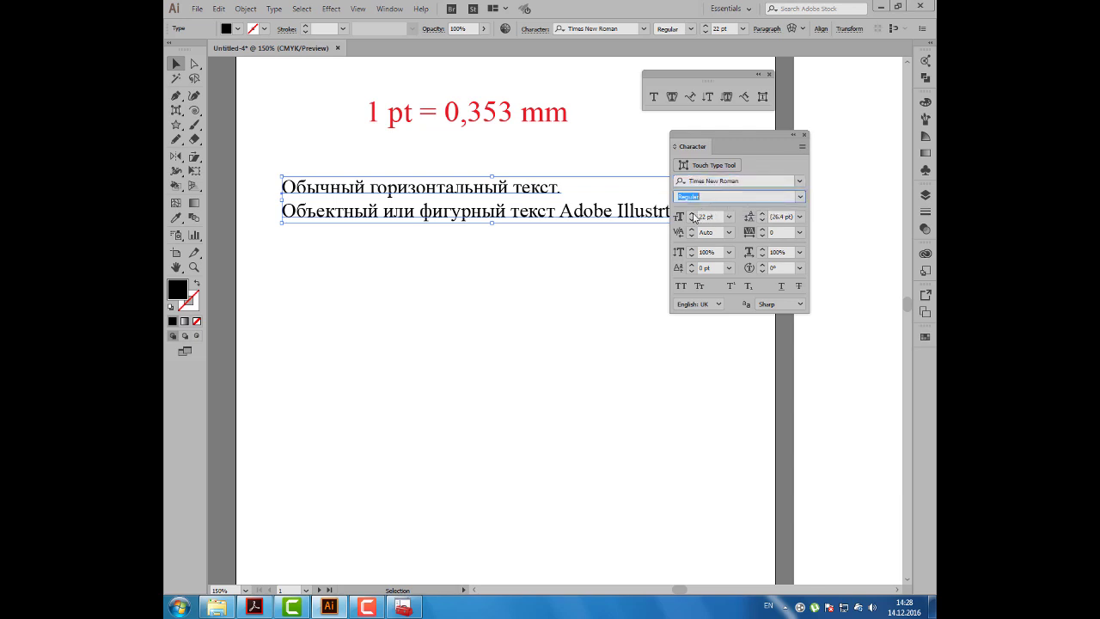
pyautogui.click(692, 213)
pyautogui.click(692, 222)
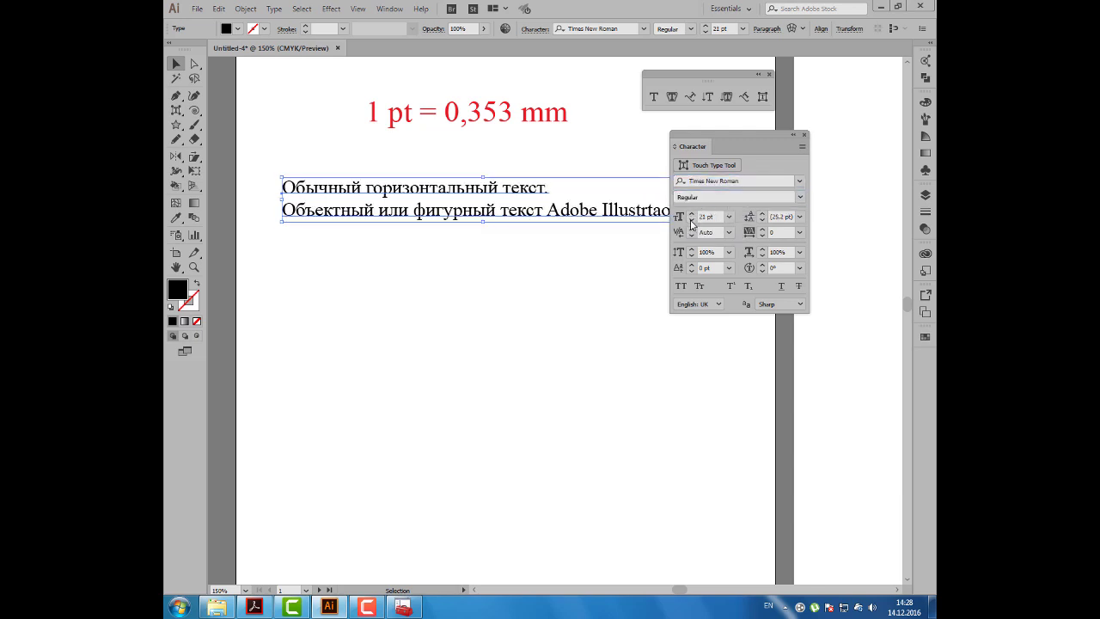
pyautogui.click(692, 222)
pyautogui.moveTo(706, 149); pyautogui.dragTo(663, 144)
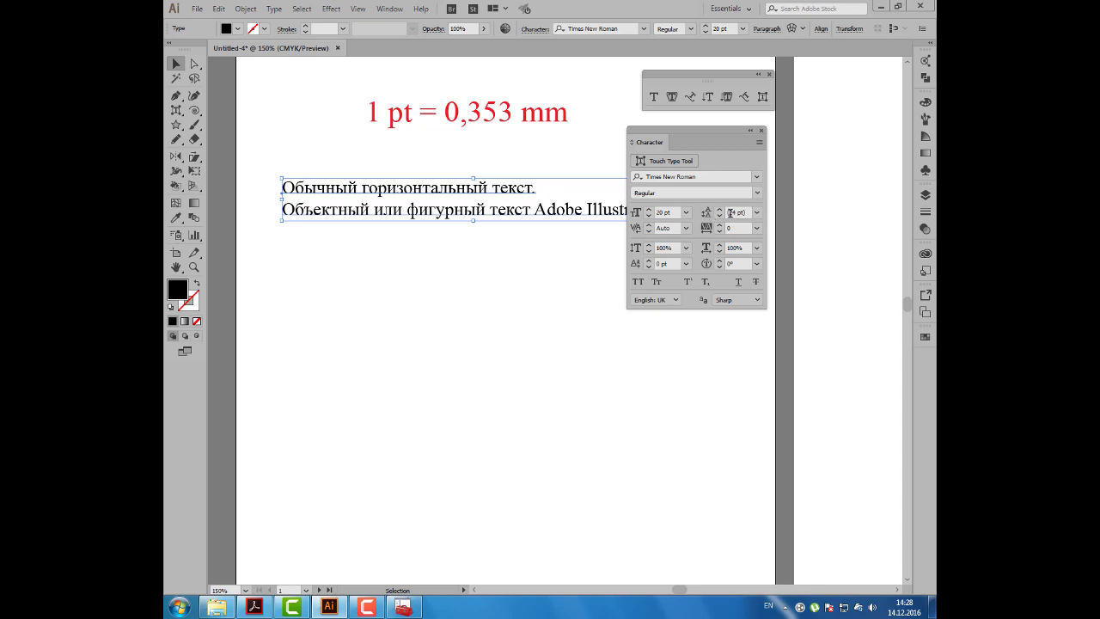
pyautogui.moveTo(683, 142); pyautogui.dragTo(698, 128)
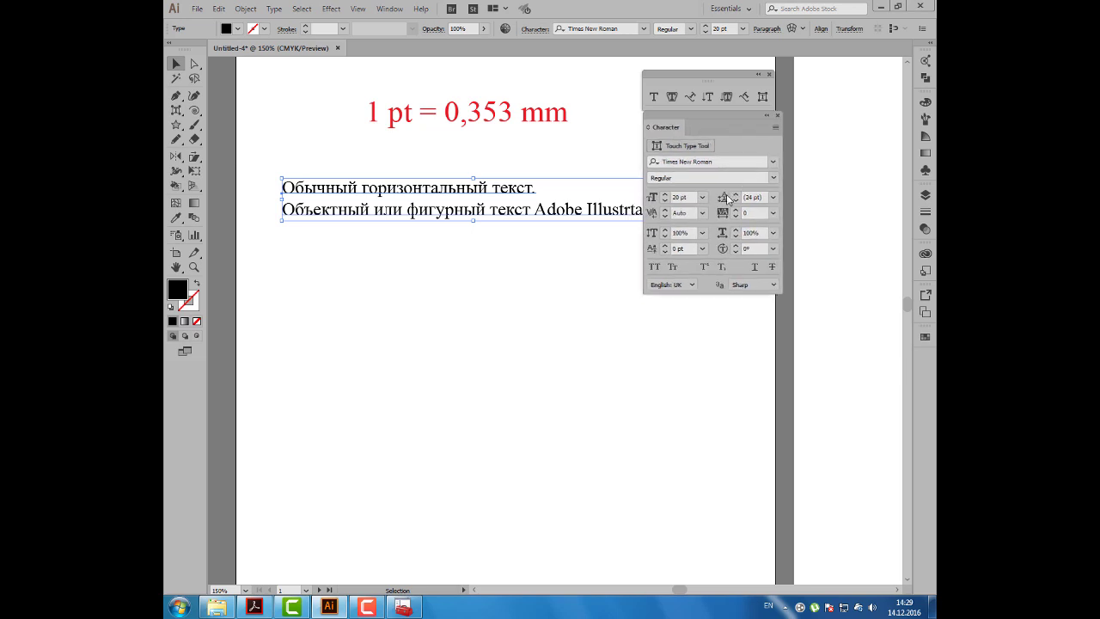
pyautogui.click(774, 198)
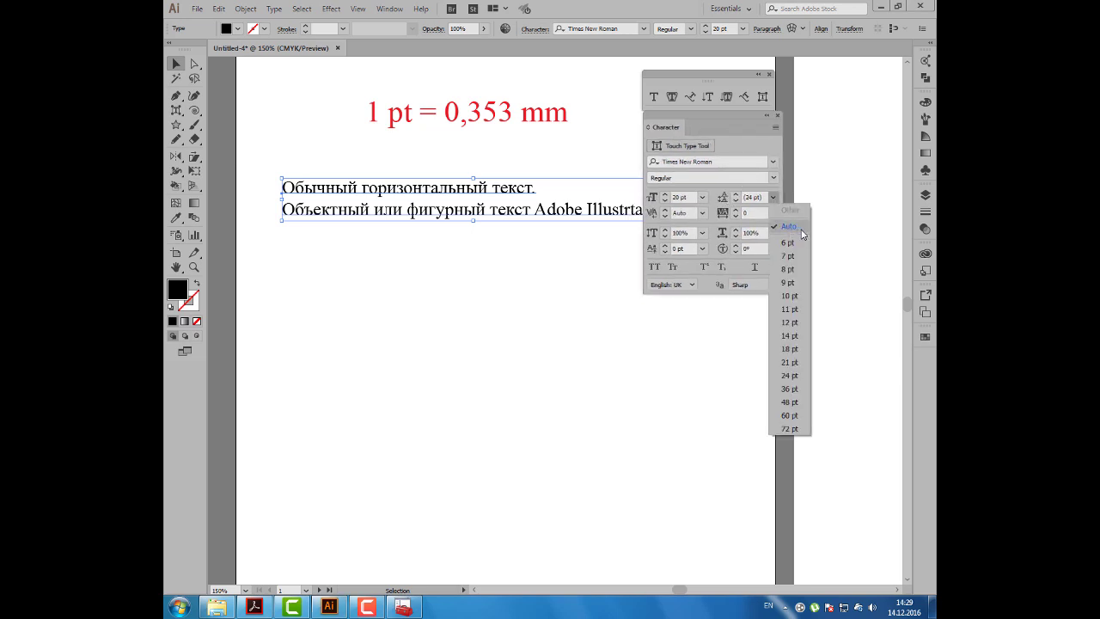
pyautogui.click(687, 197)
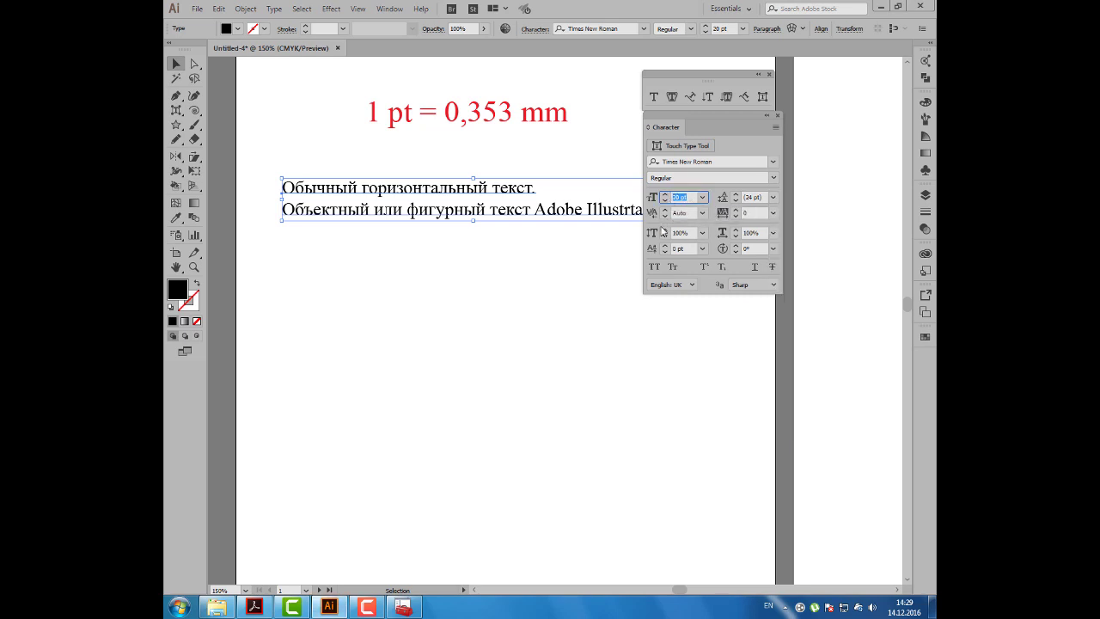
pyautogui.click(761, 197)
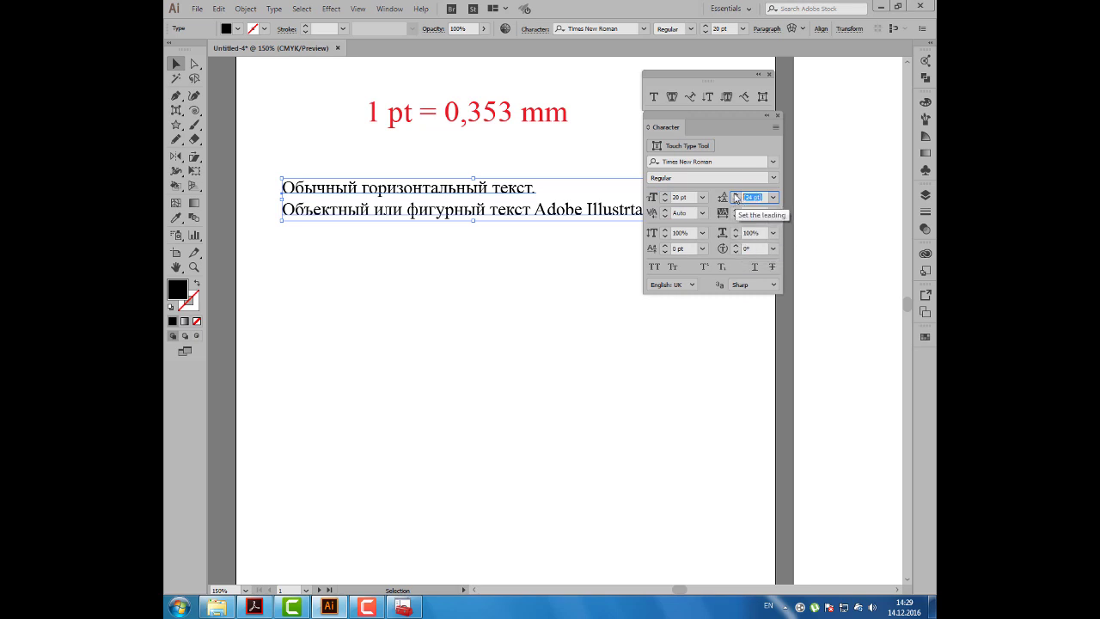
pyautogui.write('5')
pyautogui.press('Return')
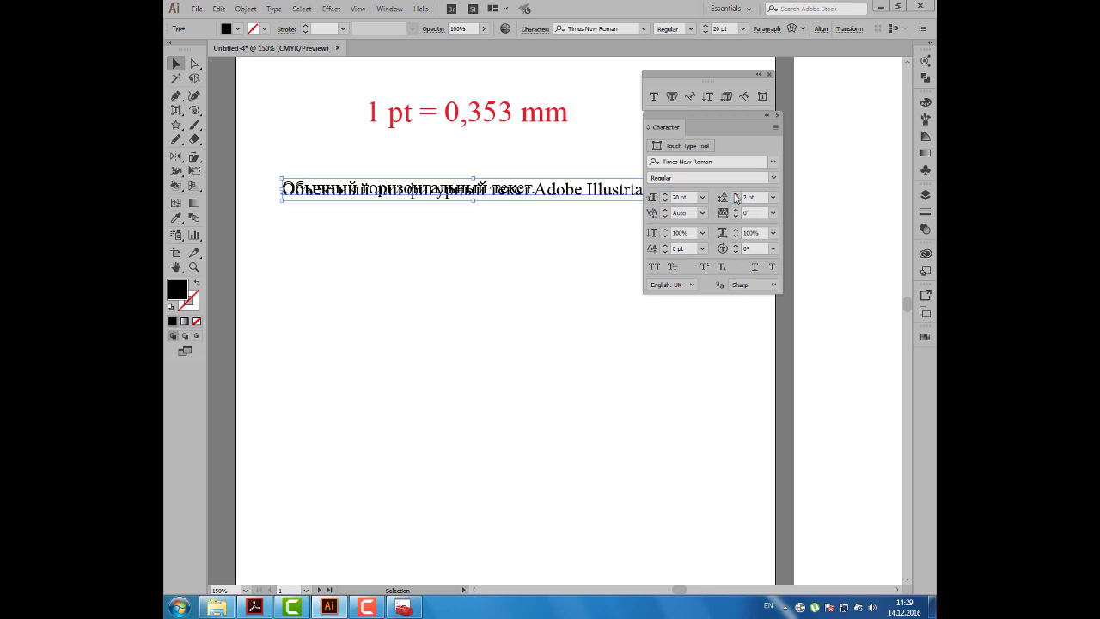
pyautogui.click(736, 196)
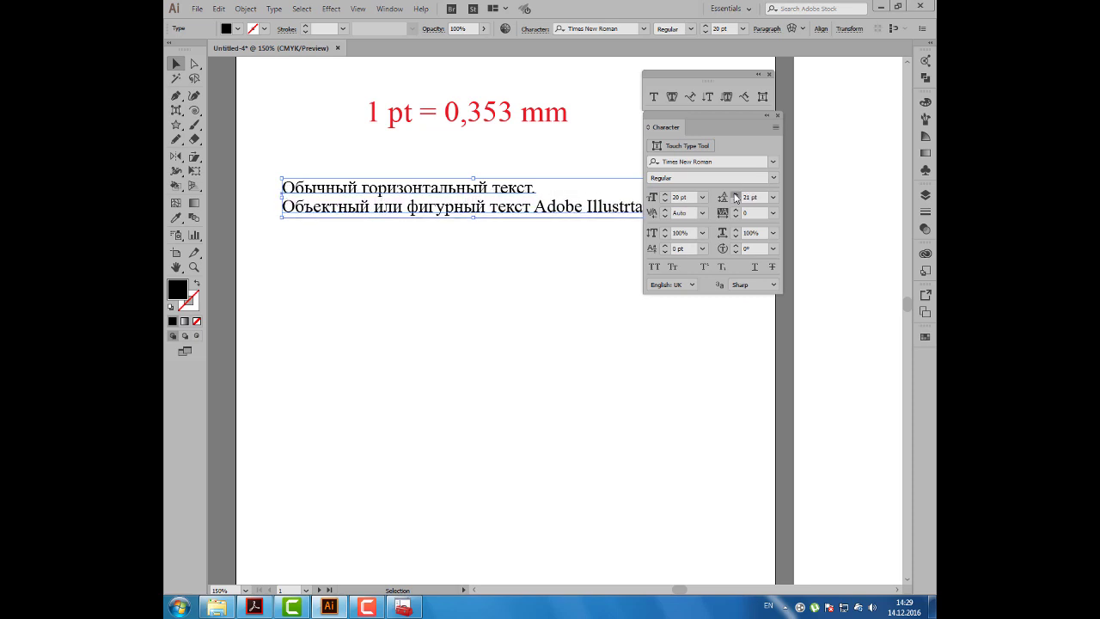
pyautogui.click(736, 197)
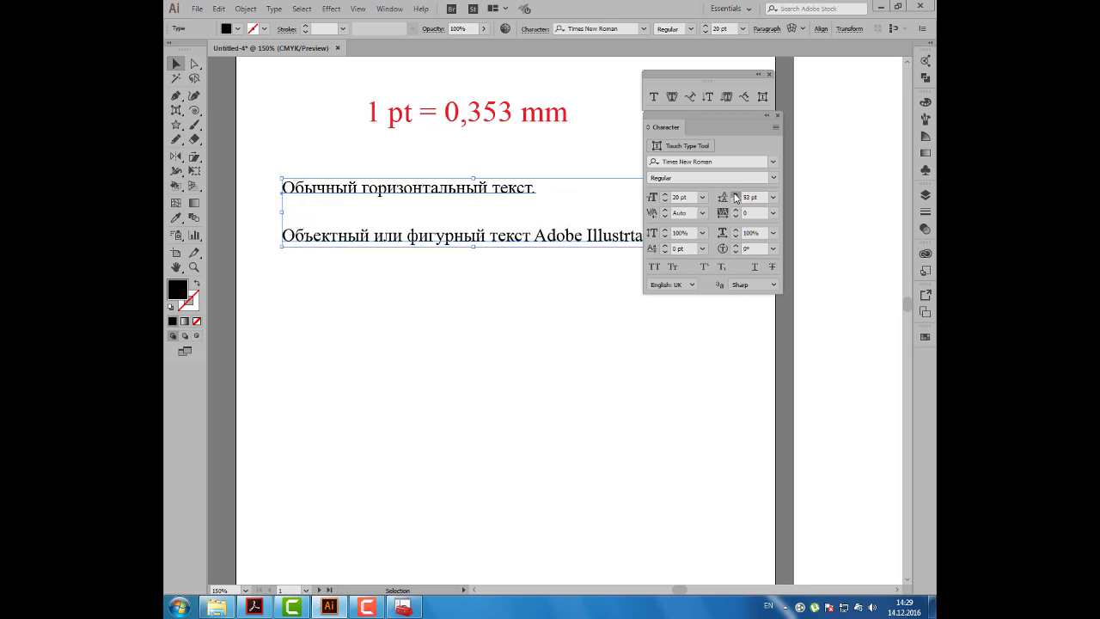
pyautogui.click(737, 202)
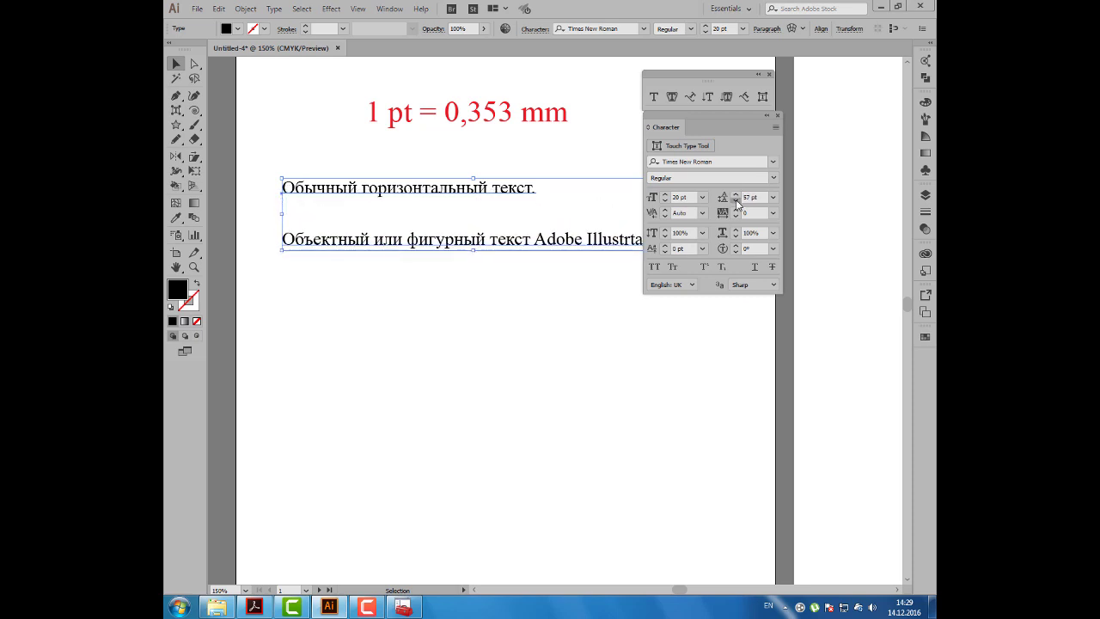
pyautogui.click(737, 202)
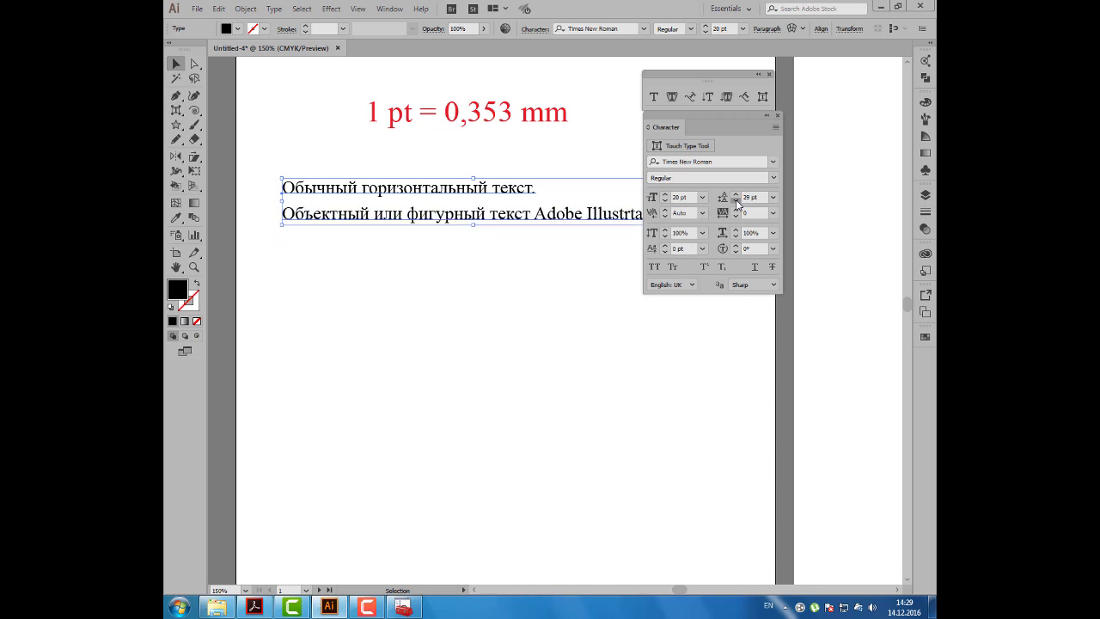
pyautogui.click(737, 202)
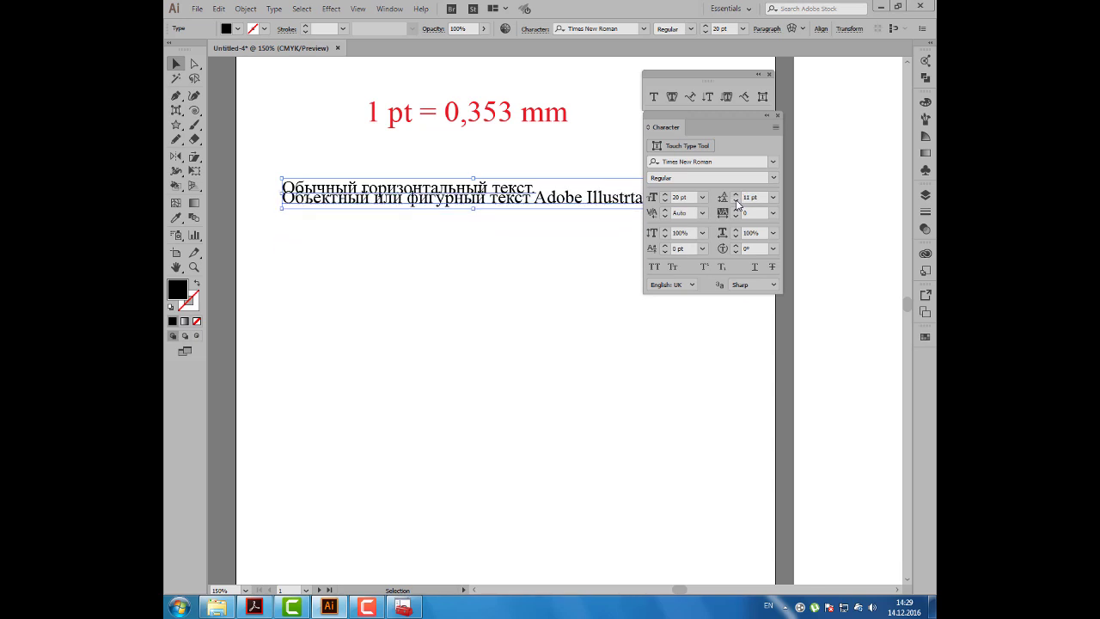
pyautogui.click(753, 196)
pyautogui.click(773, 198)
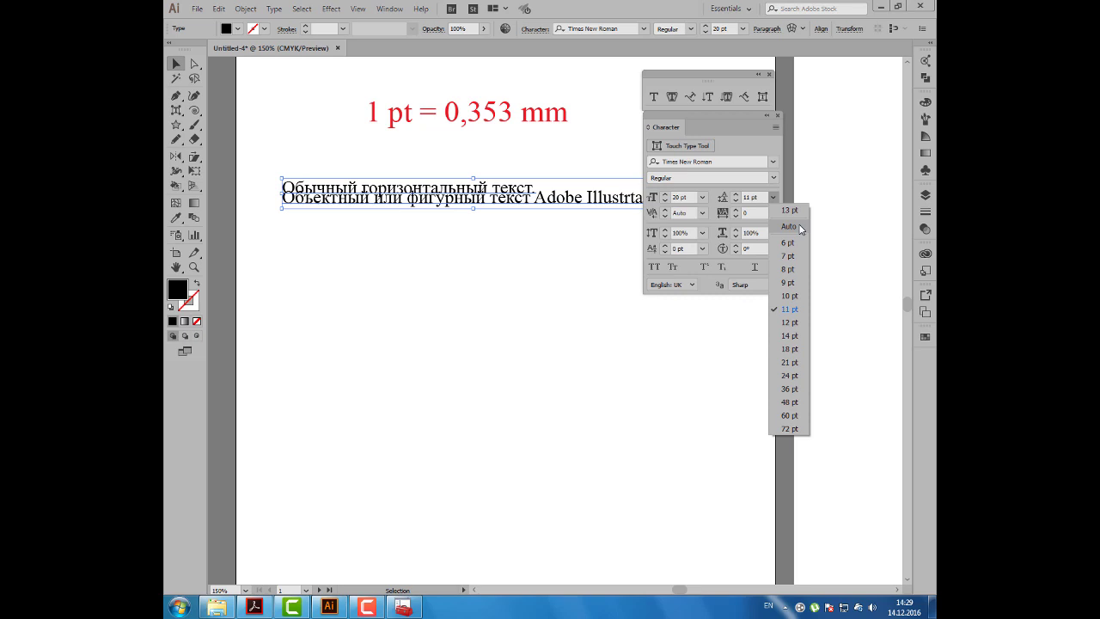
pyautogui.click(789, 227)
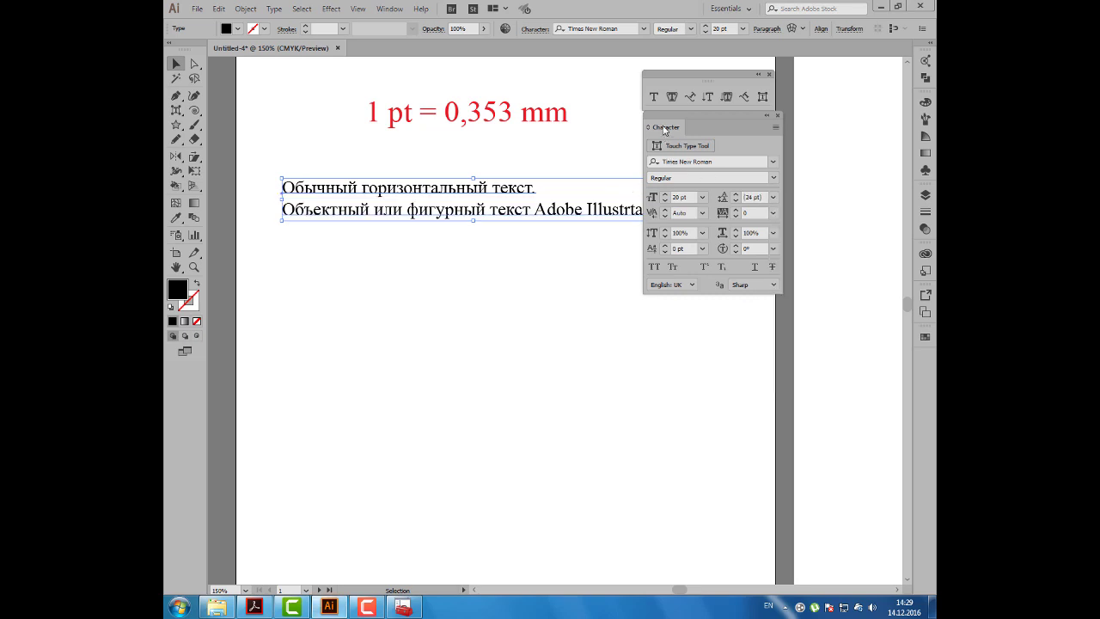
pyautogui.moveTo(662, 126); pyautogui.dragTo(669, 138)
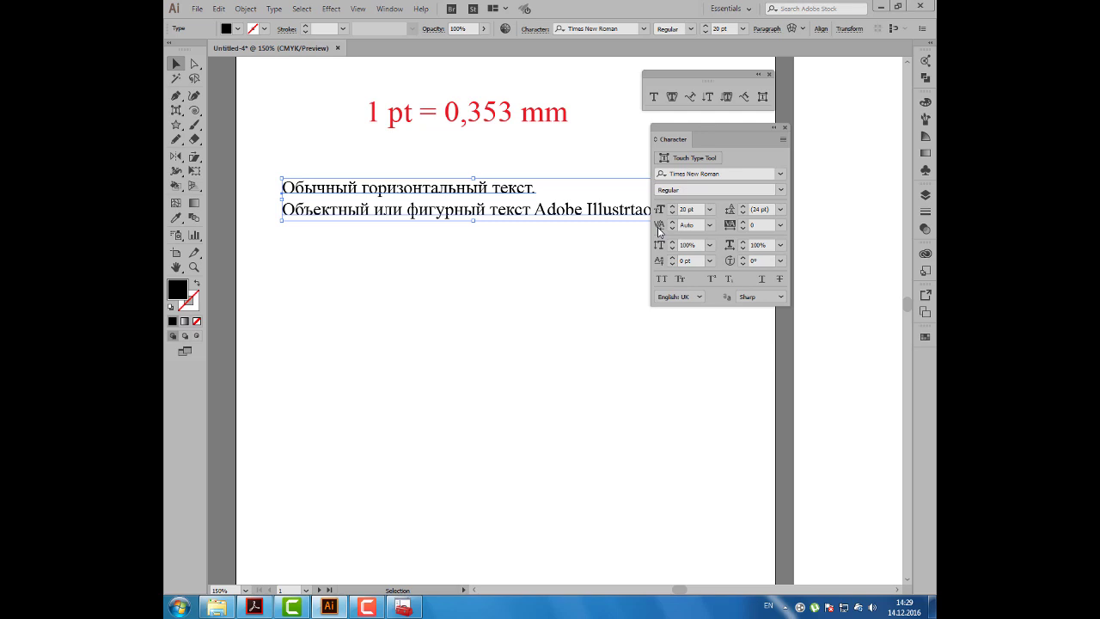
# Step: Set kerning between 'горизонтальный' and 'текст.' to 200, then 500
pyautogui.doubleClick(495, 193)
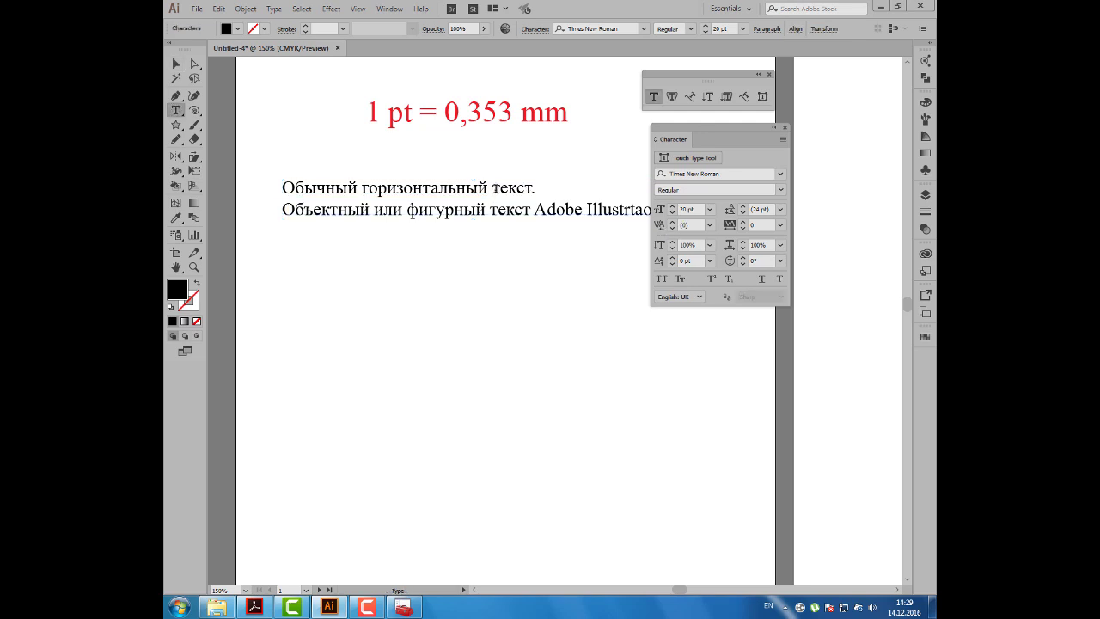
pyautogui.click(711, 225)
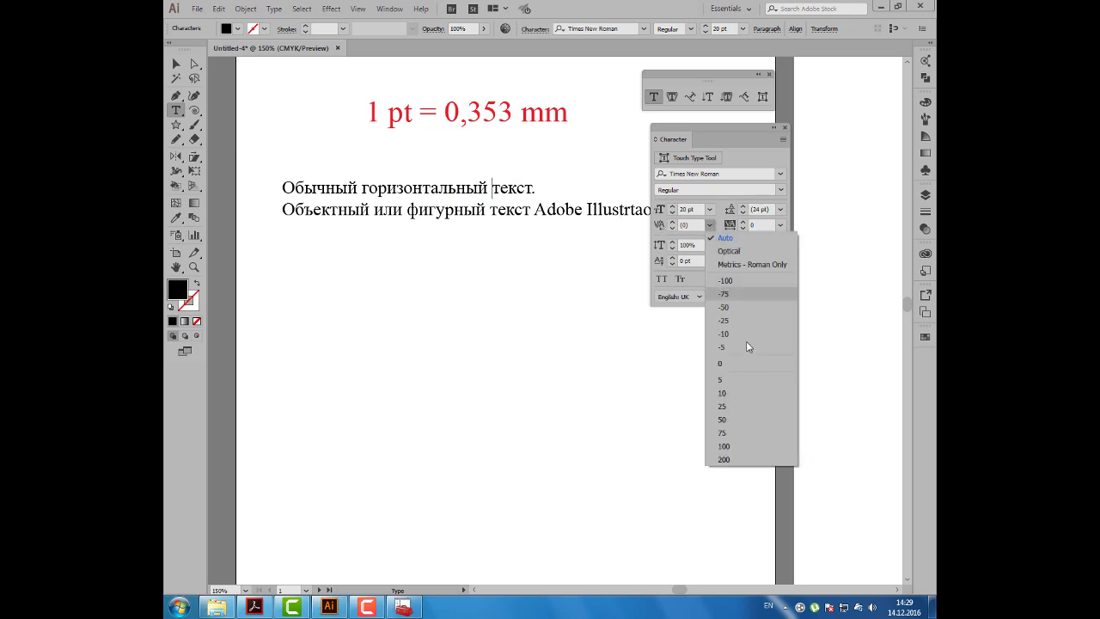
pyautogui.click(724, 461)
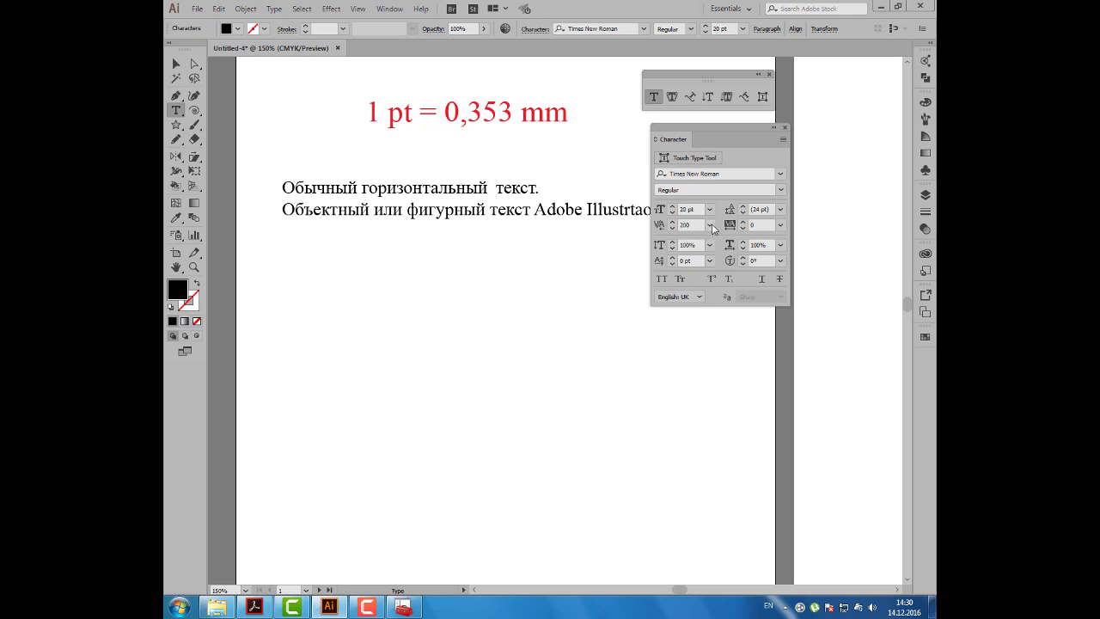
pyautogui.doubleClick(698, 223)
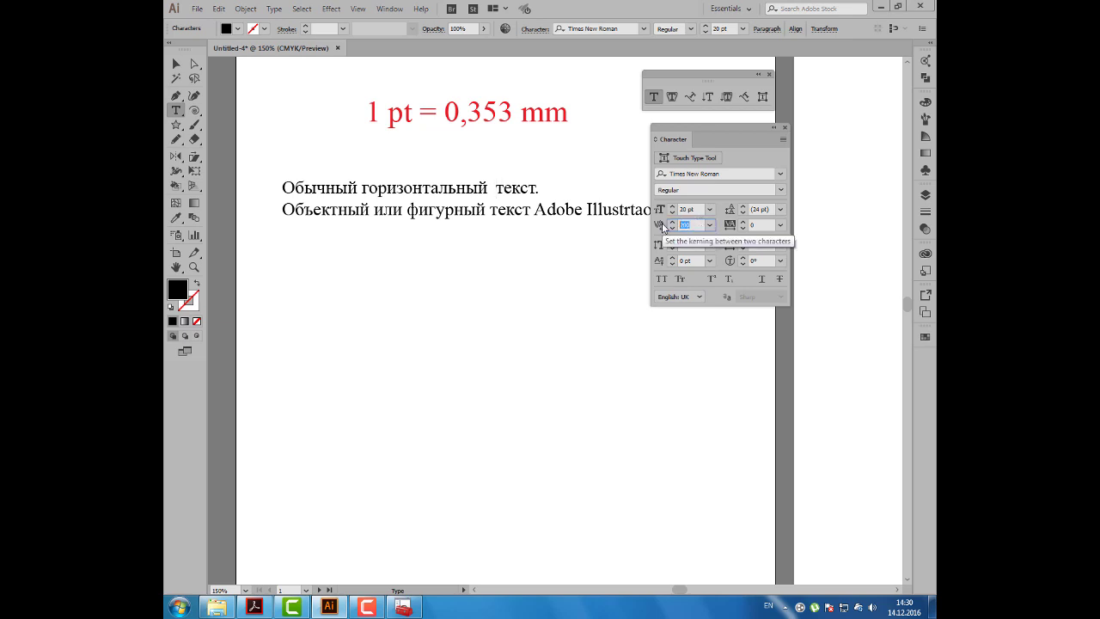
pyautogui.write('50')
pyautogui.press('Return')
# Step: Tighten that kerning to -75, then return it to 0
pyautogui.click(710, 226)
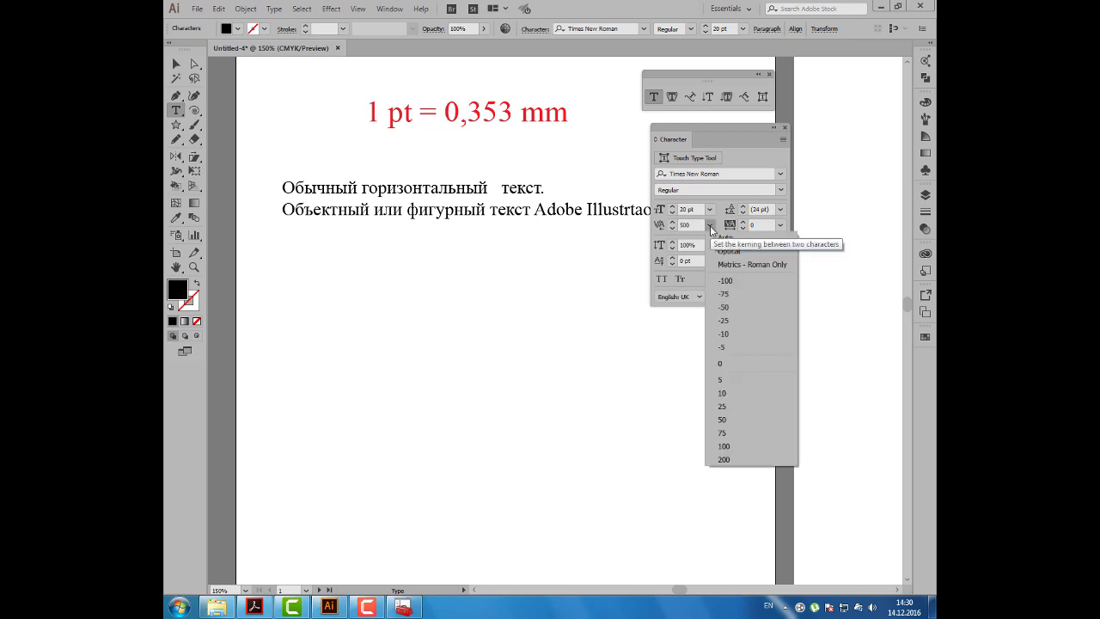
pyautogui.click(732, 295)
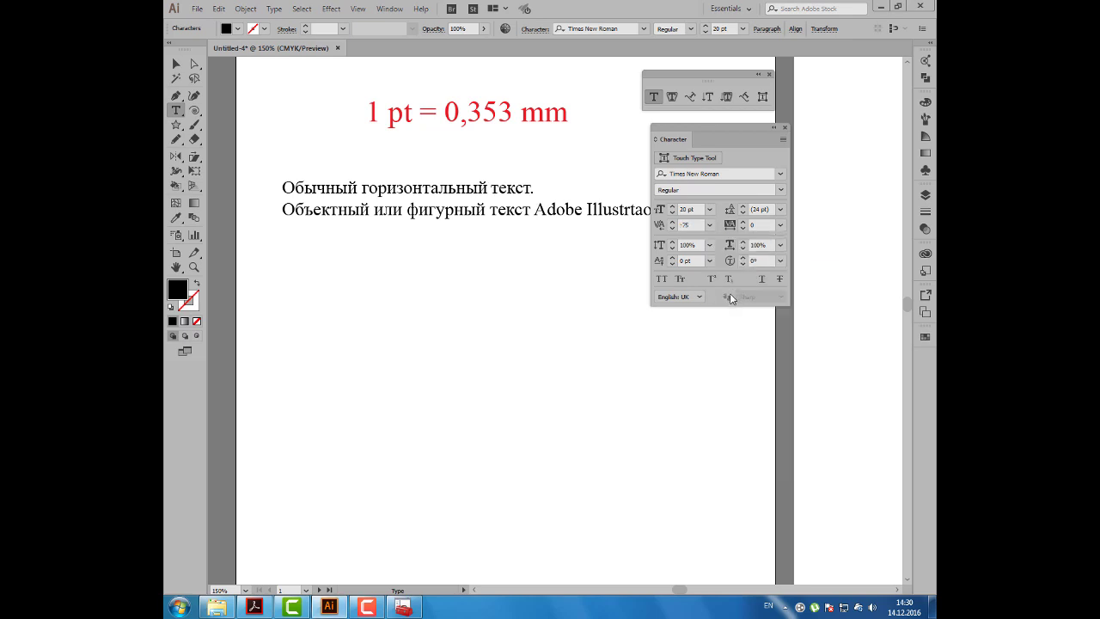
pyautogui.click(710, 225)
pyautogui.click(739, 368)
pyautogui.moveTo(679, 136); pyautogui.dragTo(684, 131)
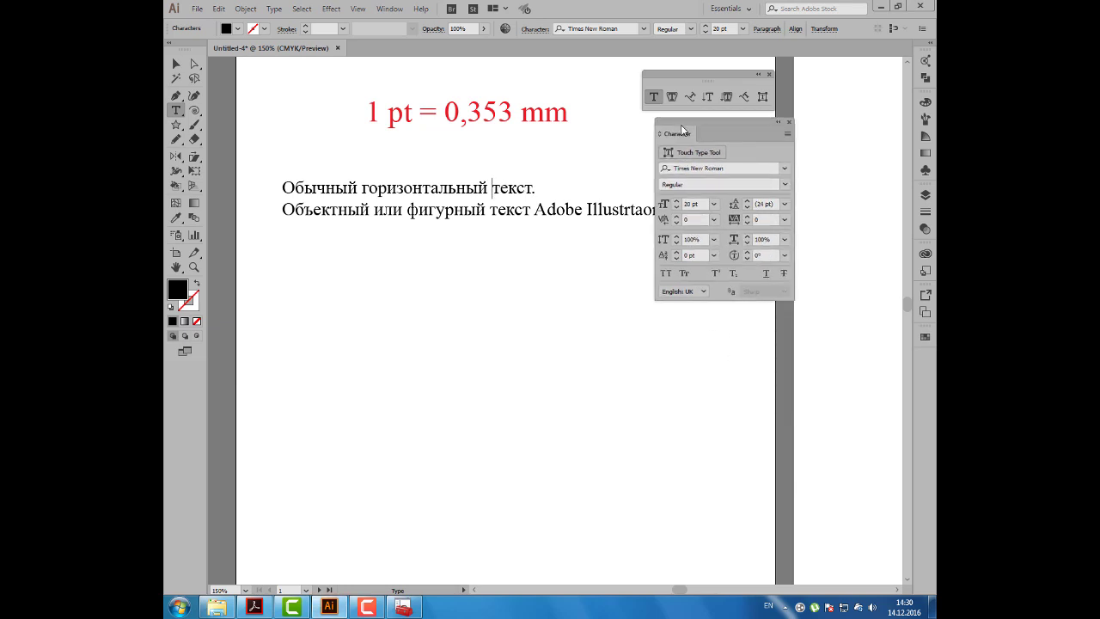
pyautogui.click(691, 220)
pyautogui.moveTo(493, 188); pyautogui.dragTo(536, 188)
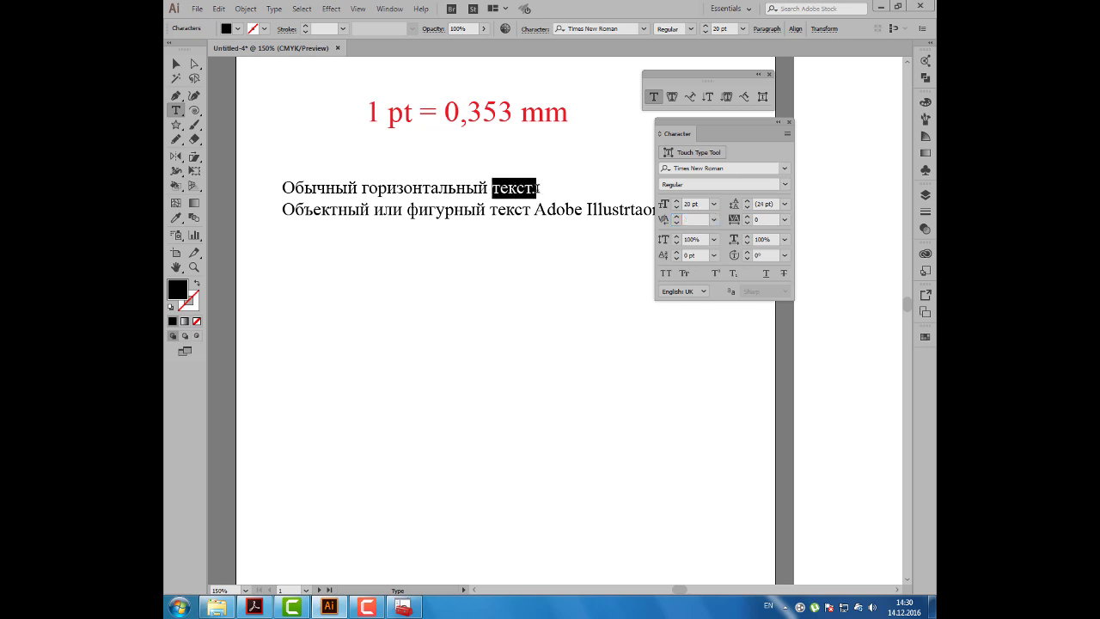
pyautogui.moveTo(536, 188); pyautogui.dragTo(541, 188)
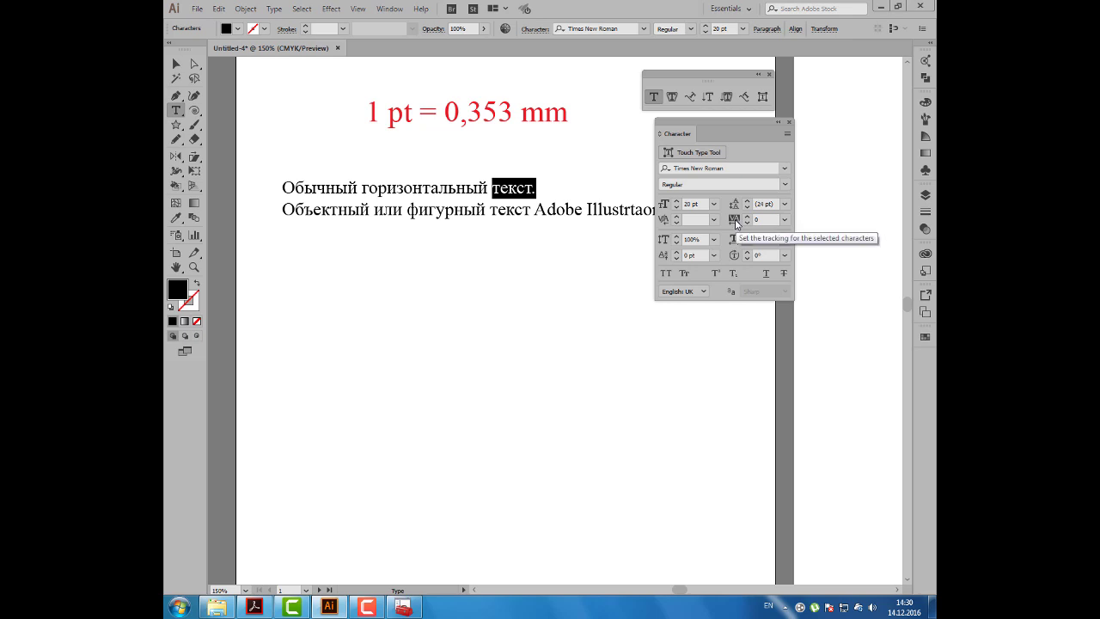
pyautogui.click(786, 221)
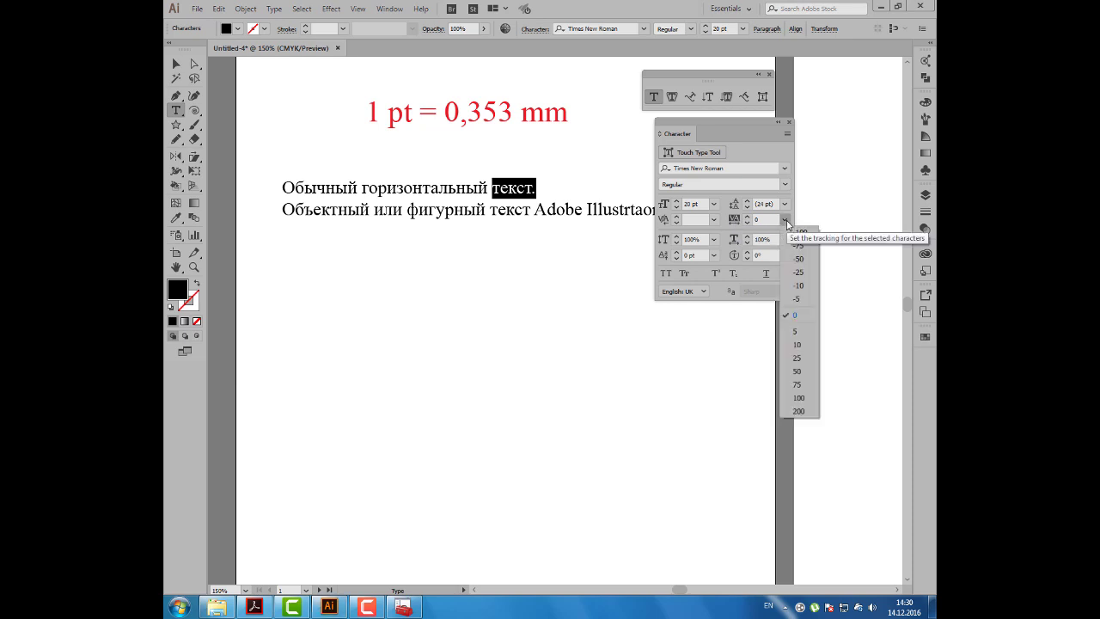
pyautogui.click(798, 411)
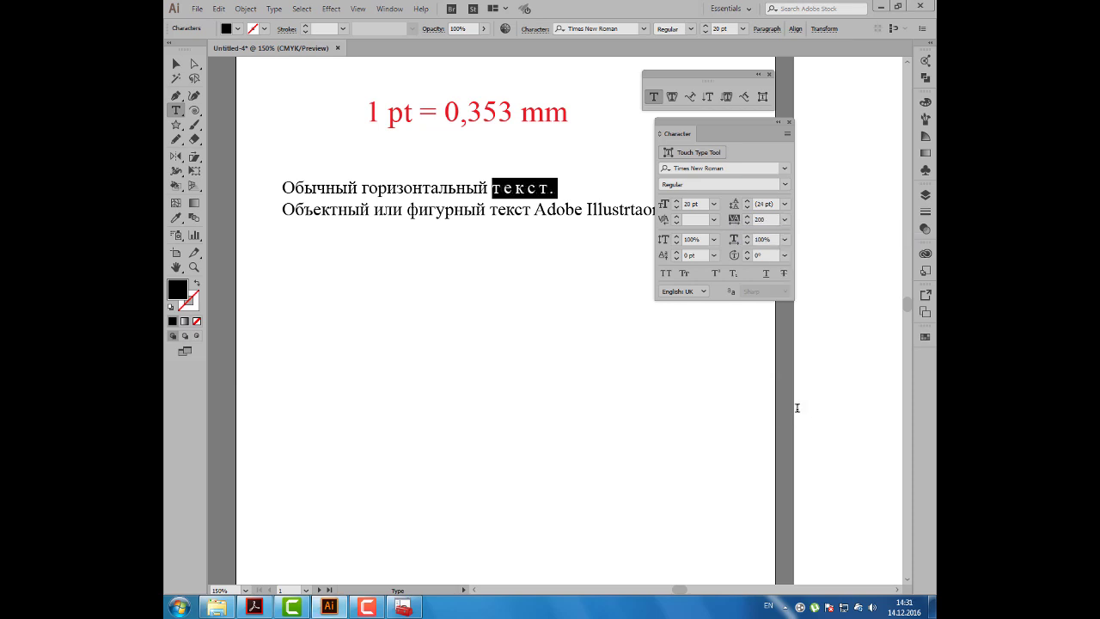
pyautogui.click(785, 220)
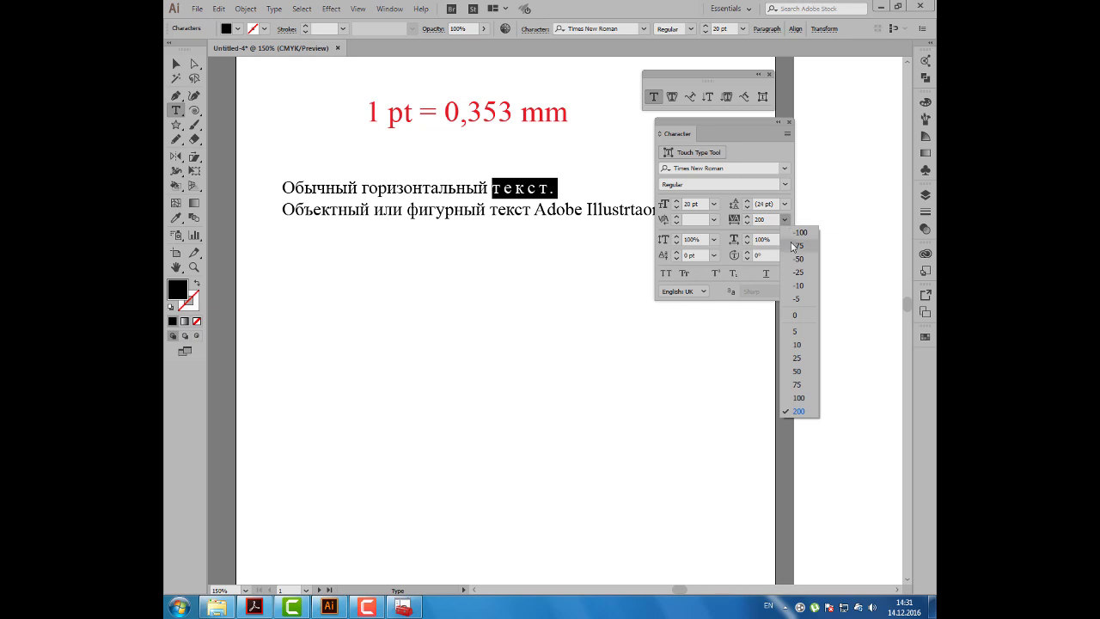
pyautogui.click(793, 246)
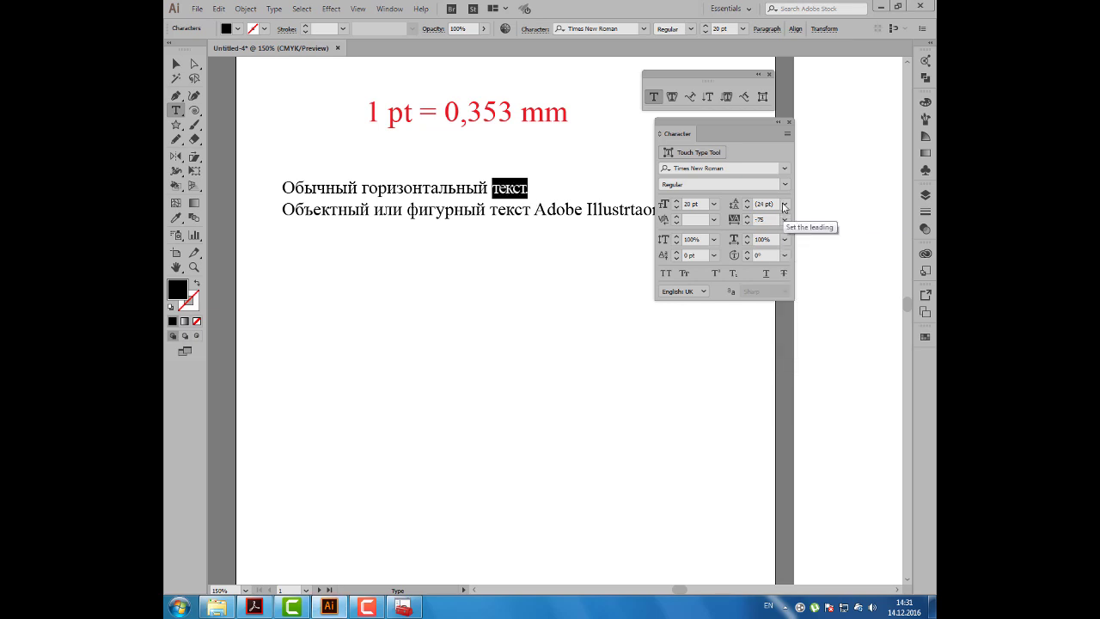
pyautogui.click(785, 220)
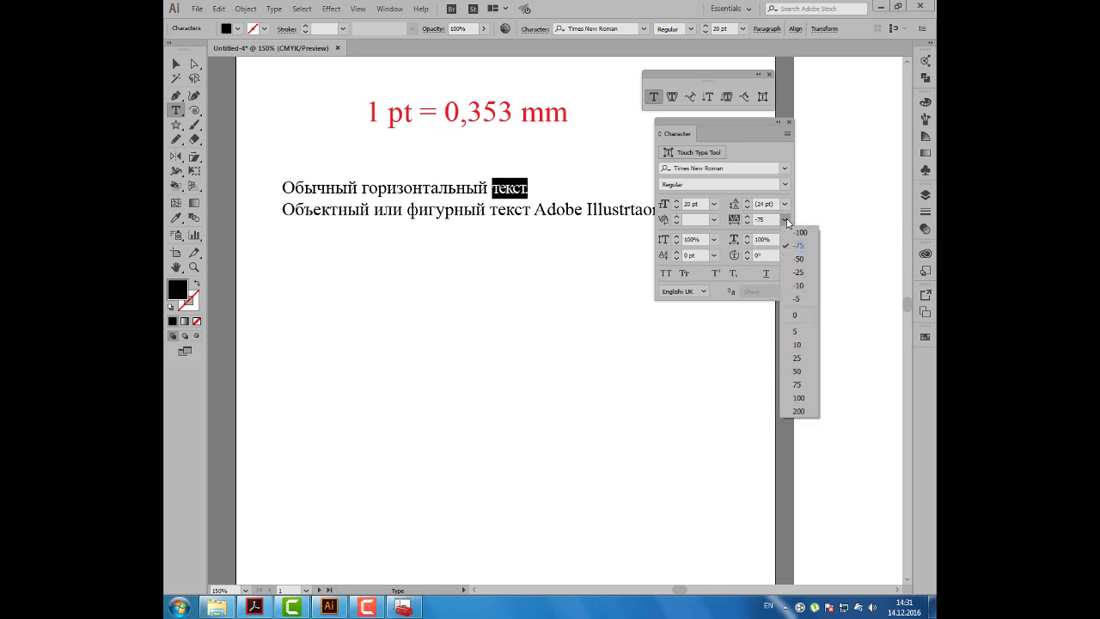
pyautogui.click(795, 322)
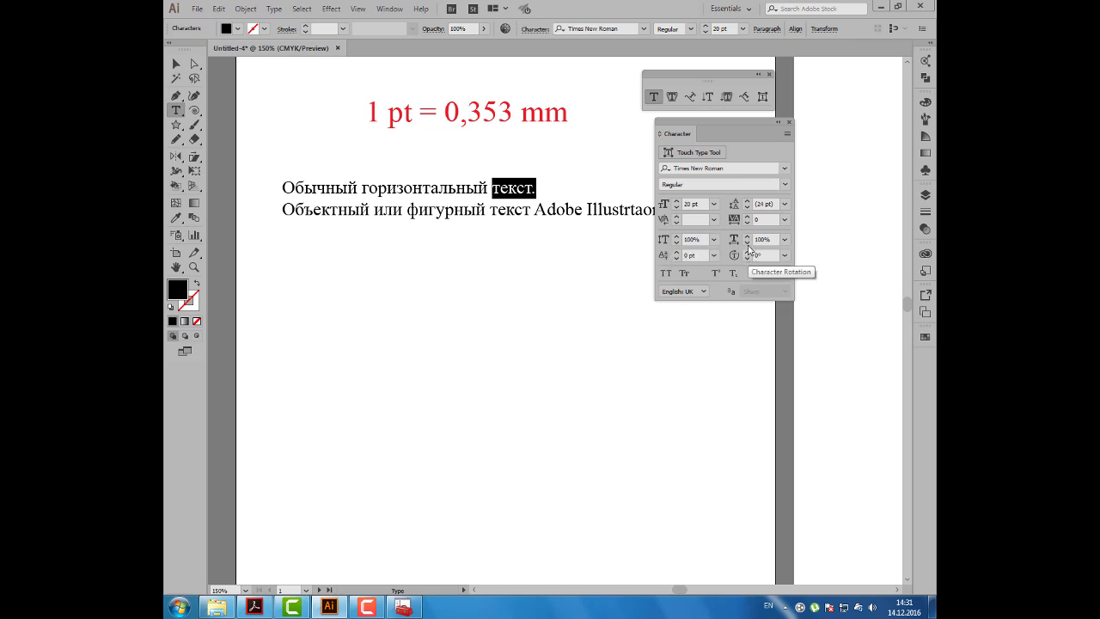
# Step: Stretch 'текст.' to a 163% vertical scale
pyautogui.click(676, 237)
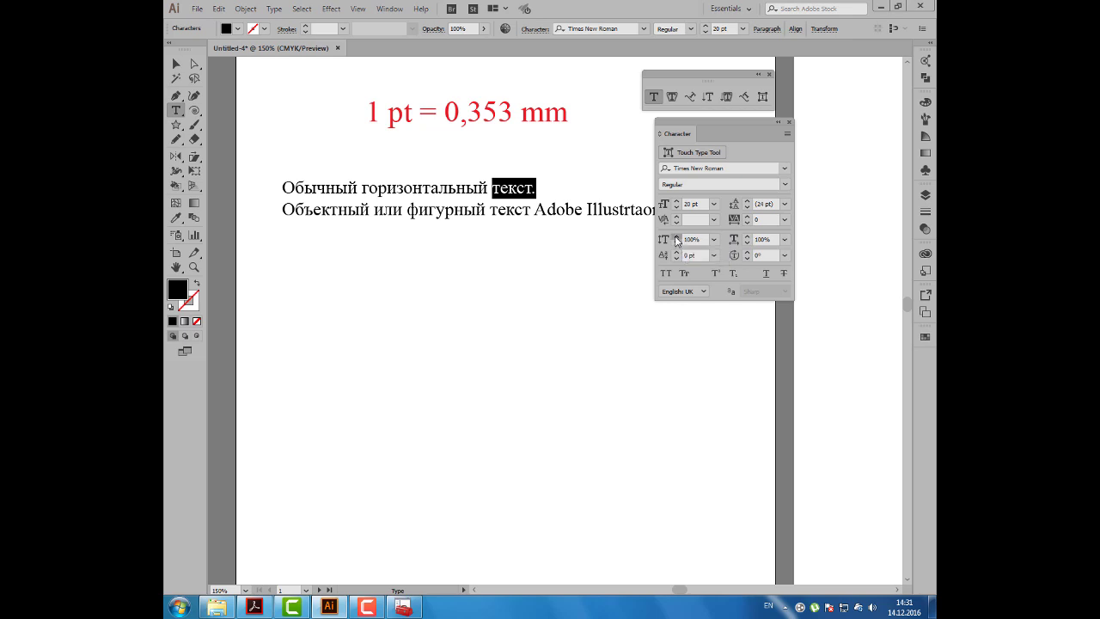
pyautogui.moveTo(675, 240); pyautogui.dragTo(676, 240)
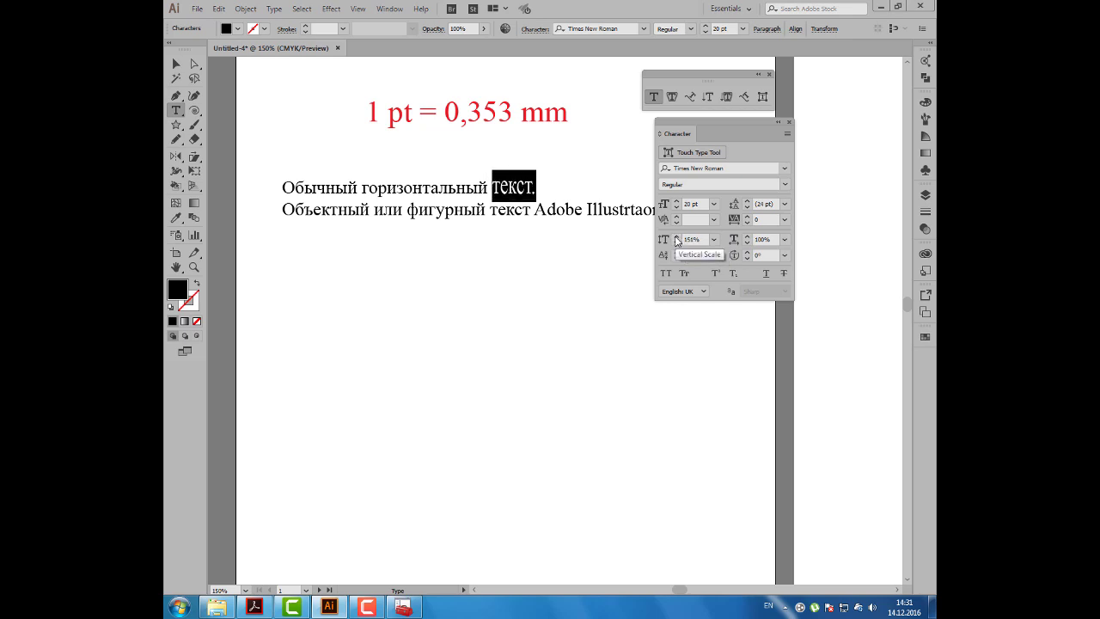
pyautogui.click(676, 239)
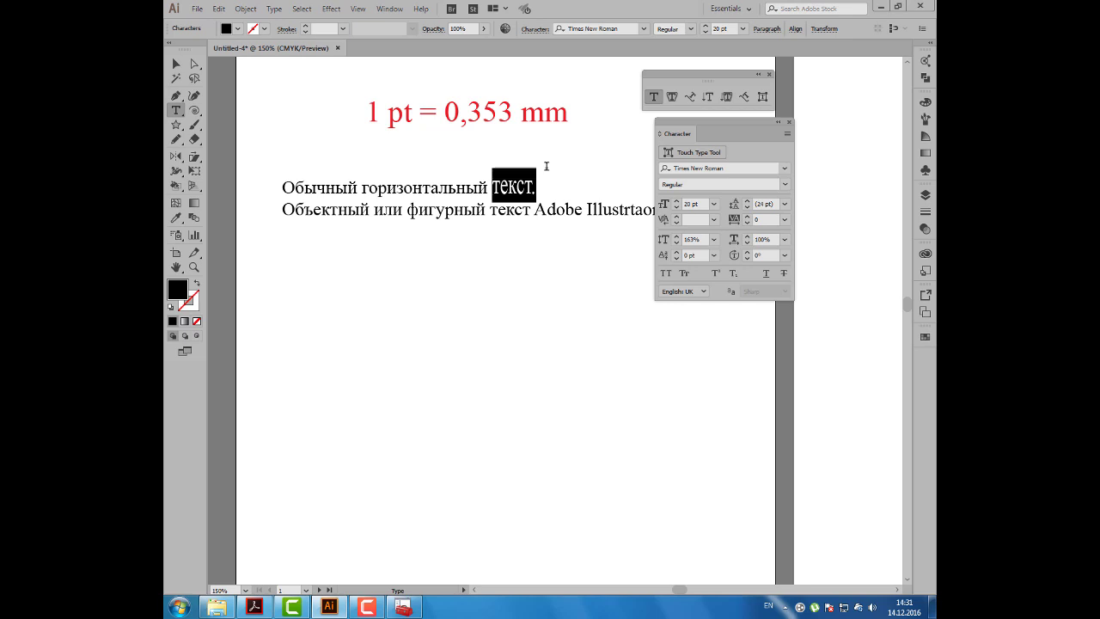
# Step: Widen 'горизонтальный' to 125% and raise the ч in 'Обычный' by 15 pt
pyautogui.click(439, 186)
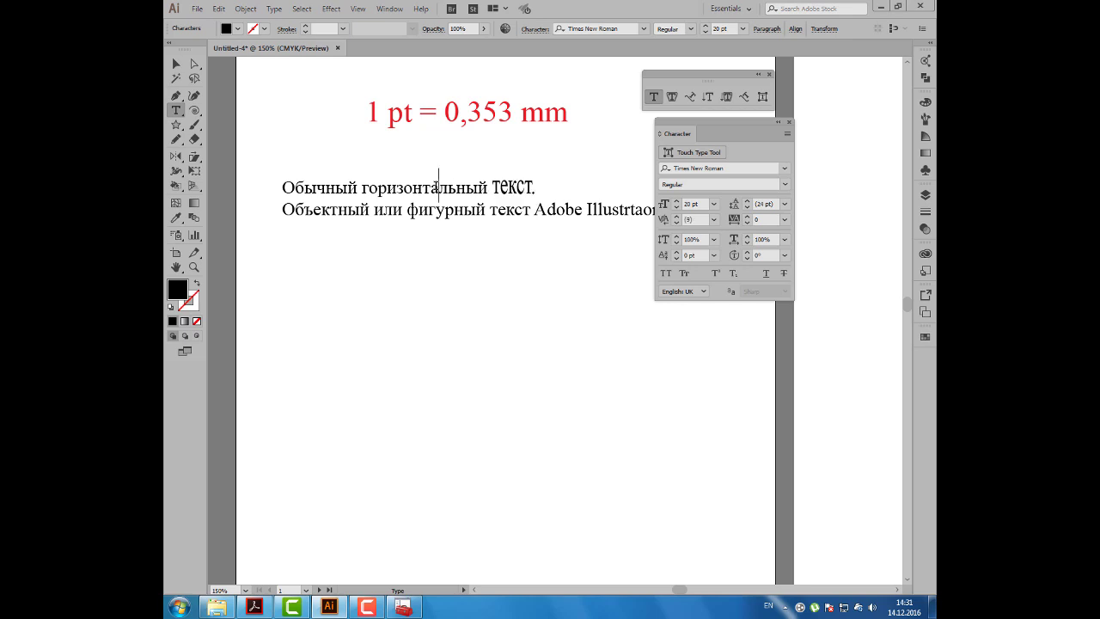
pyautogui.doubleClick(438, 185)
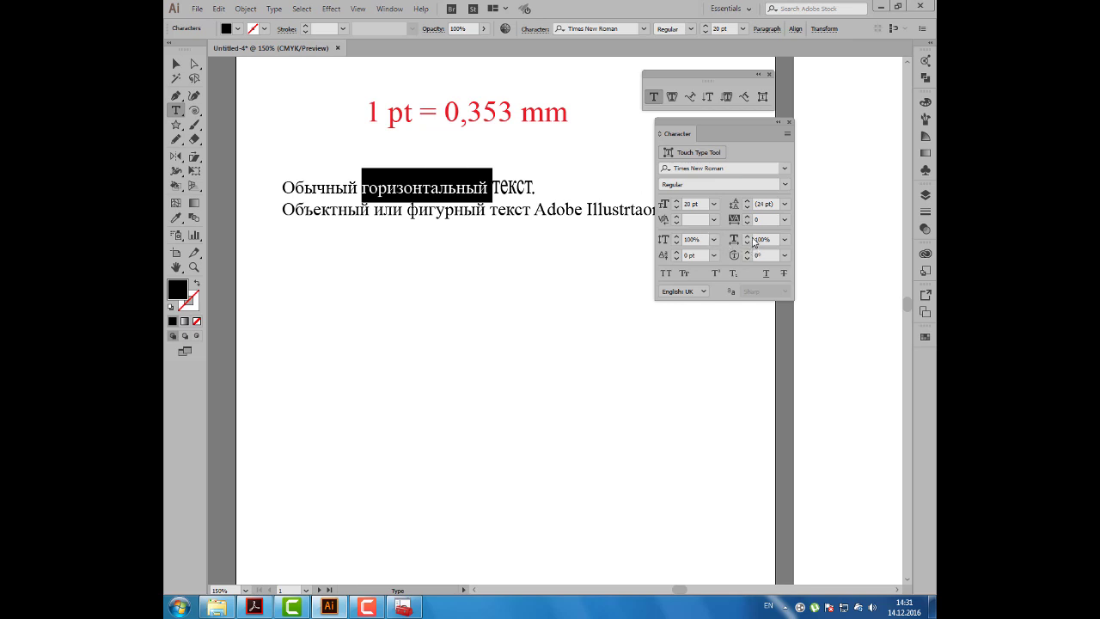
pyautogui.click(786, 241)
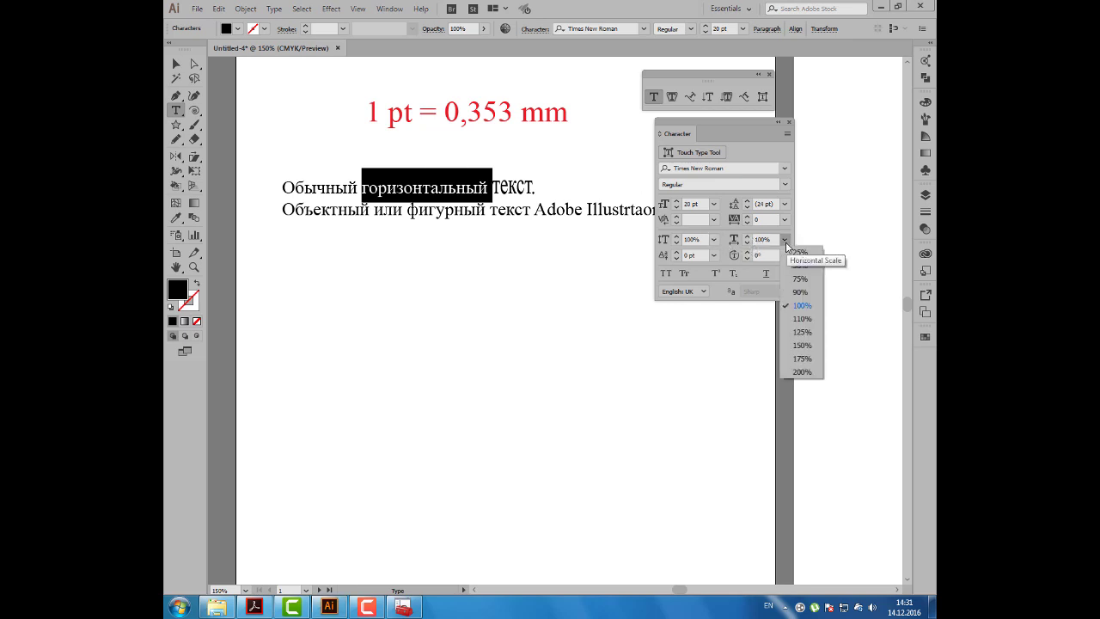
pyautogui.click(795, 335)
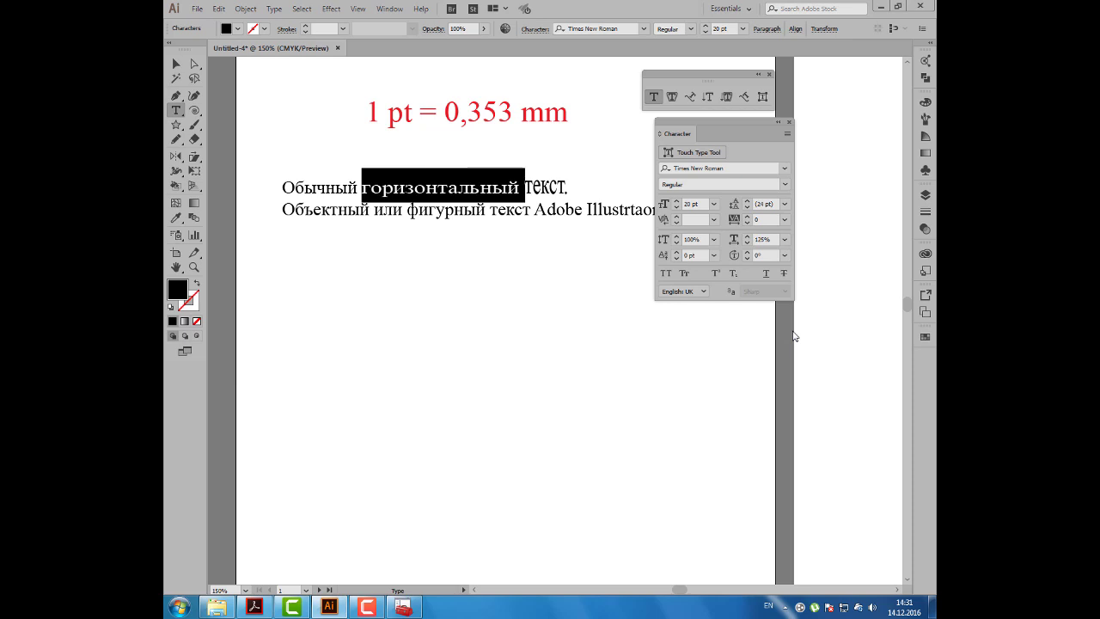
pyautogui.click(556, 186)
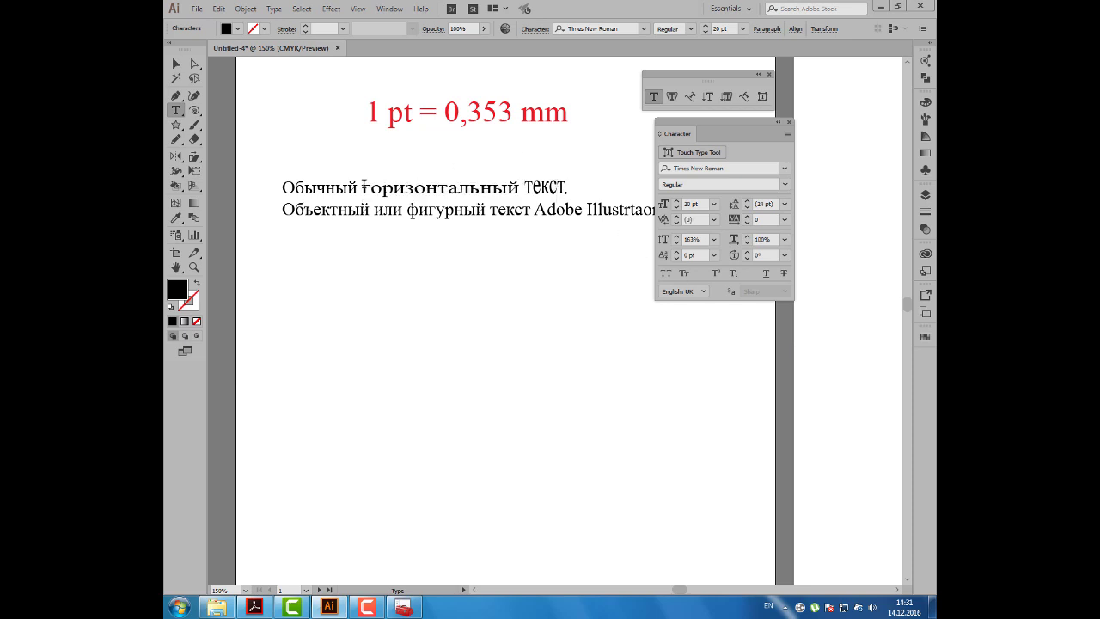
pyautogui.moveTo(326, 187); pyautogui.dragTo(317, 187)
pyautogui.click(676, 251)
# Step: Set the baseline shift of ч to about 13 pt after trying -5 and 0
pyautogui.click(177, 64)
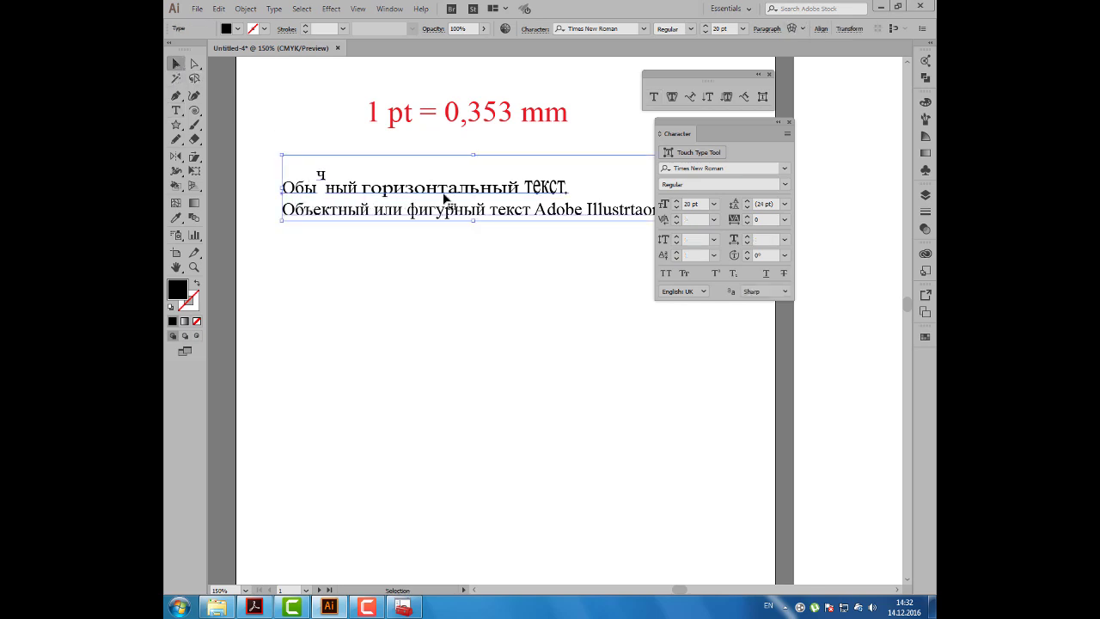
pyautogui.doubleClick(321, 177)
pyautogui.hotkey('shift', 'Left')
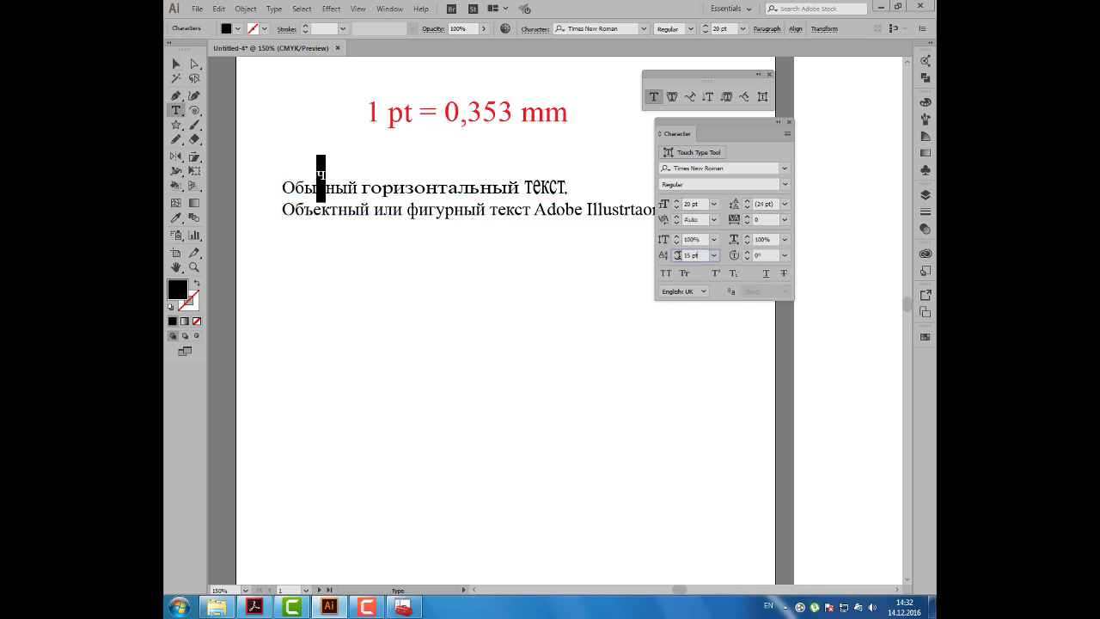
pyautogui.click(685, 256)
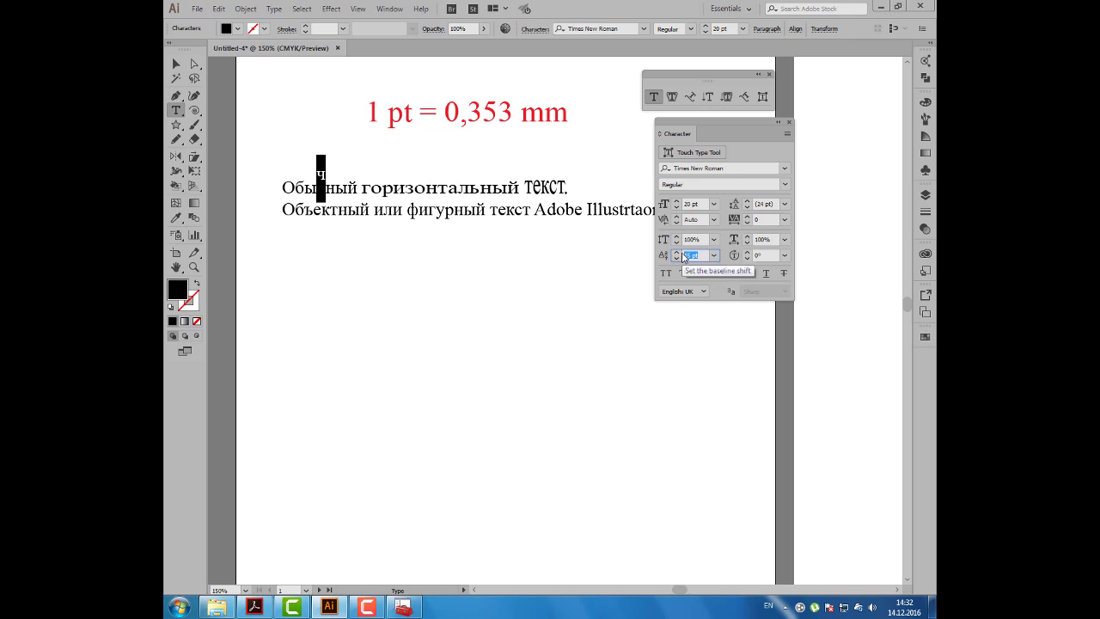
pyautogui.write('-5')
pyautogui.press('Tab')
pyautogui.click(713, 255)
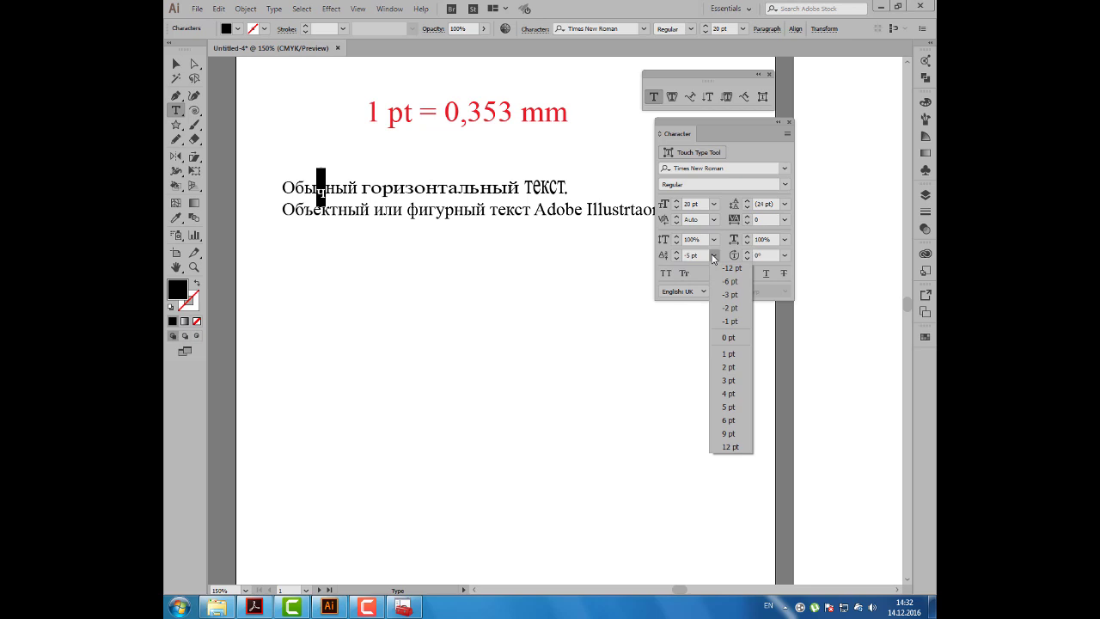
pyautogui.click(745, 338)
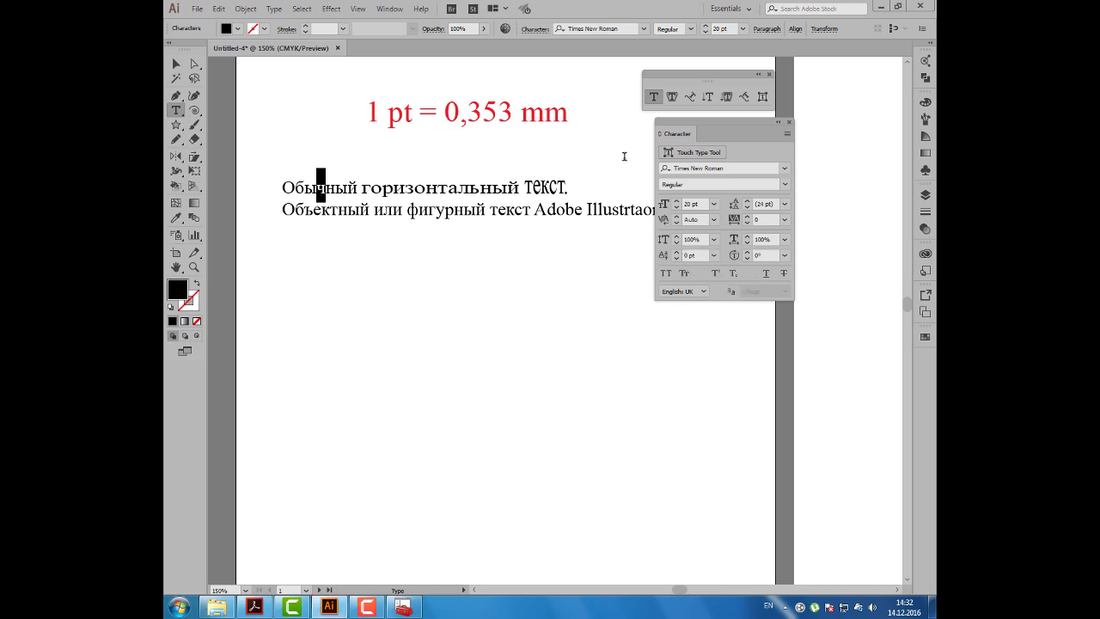
pyautogui.click(677, 252)
pyautogui.click(693, 255)
# Step: Rotate the ы in 'Объектный' about 31° and the г in 'фигурный' to -33°
pyautogui.moveTo(348, 213); pyautogui.dragTo(359, 213)
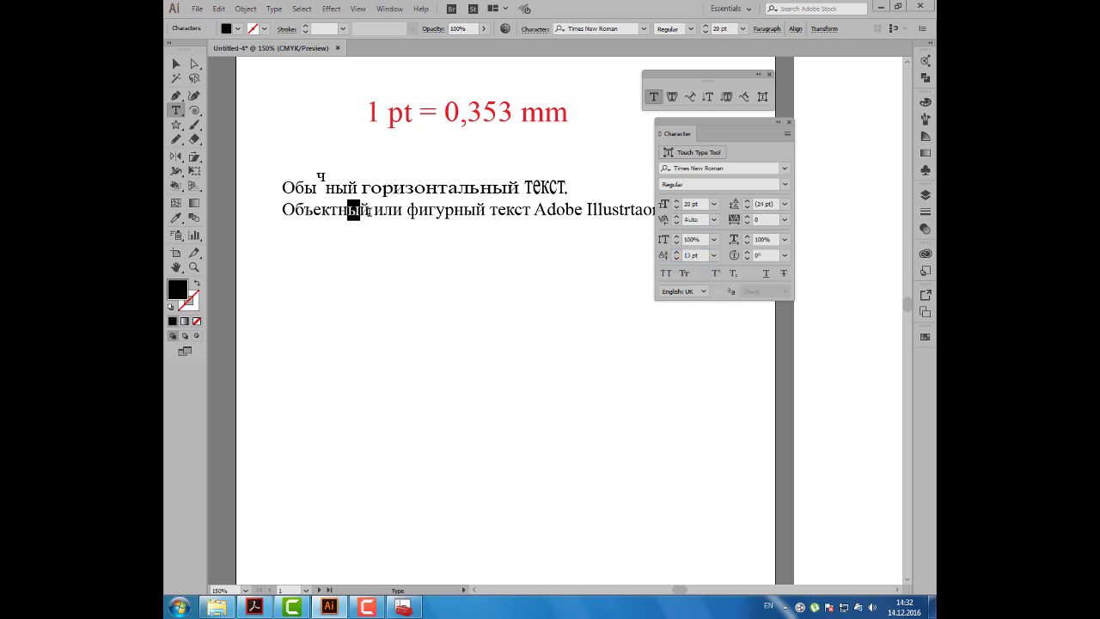
pyautogui.click(747, 251)
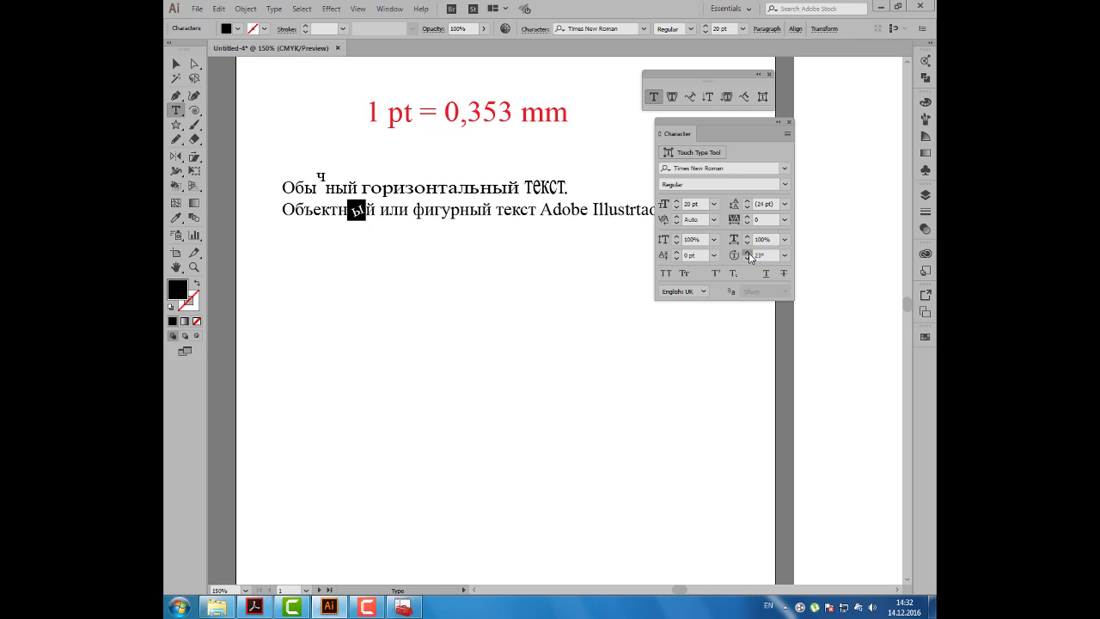
pyautogui.moveTo(435, 211); pyautogui.dragTo(444, 212)
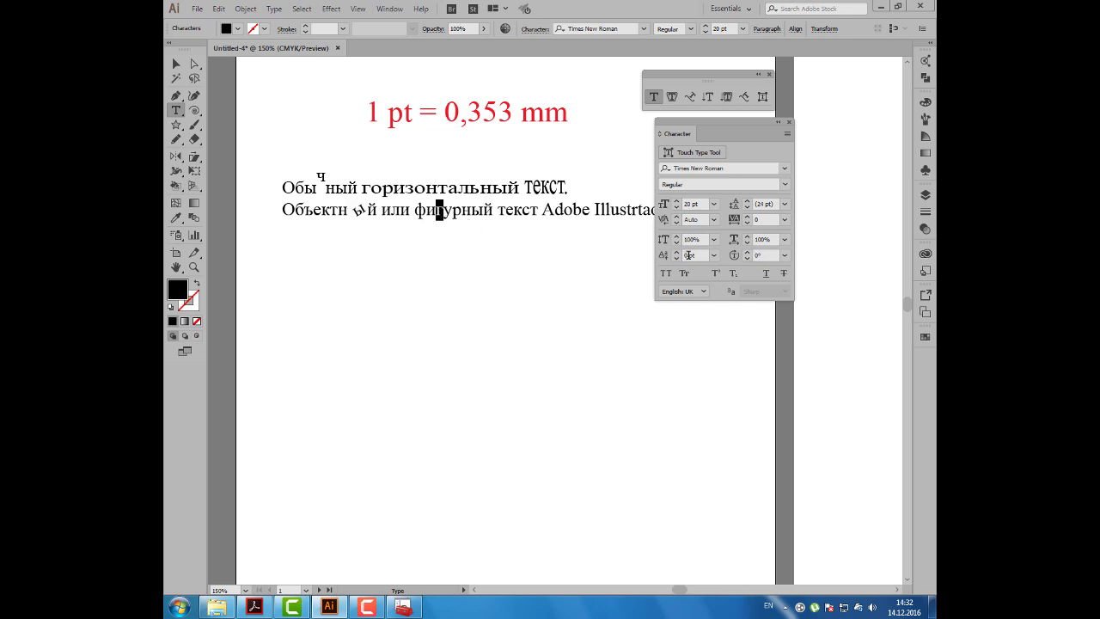
pyautogui.click(748, 259)
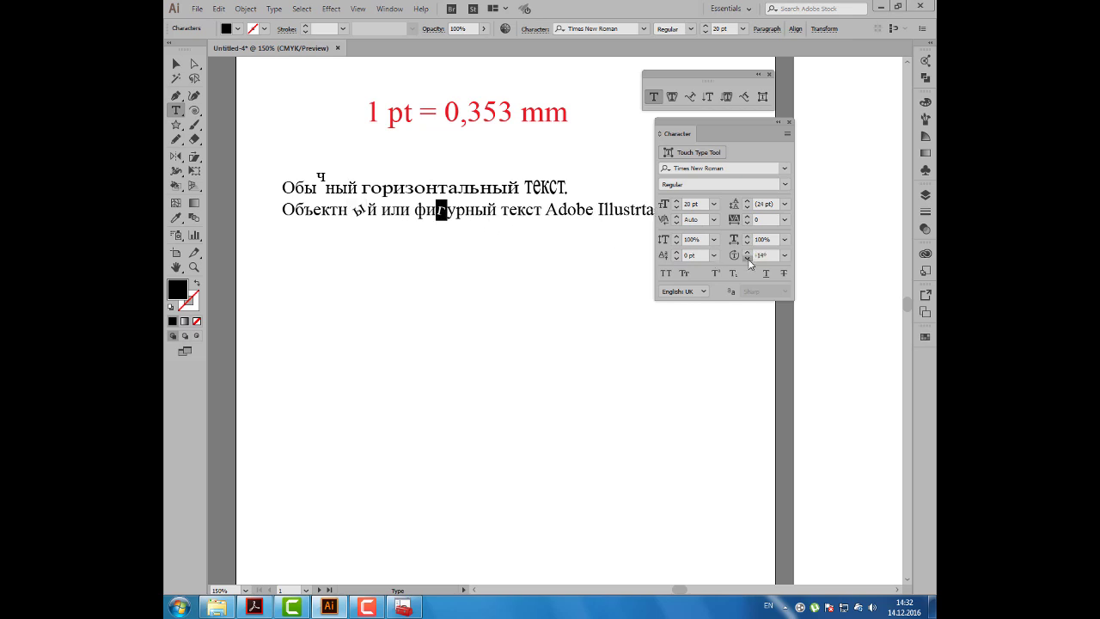
pyautogui.click(747, 258)
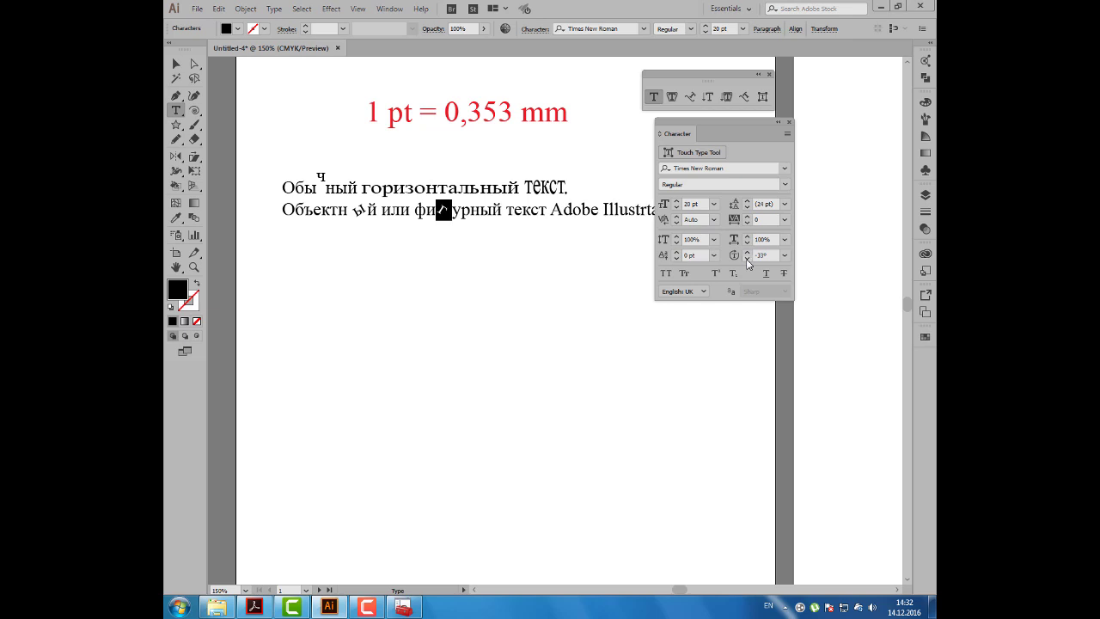
pyautogui.moveTo(687, 135); pyautogui.dragTo(740, 128)
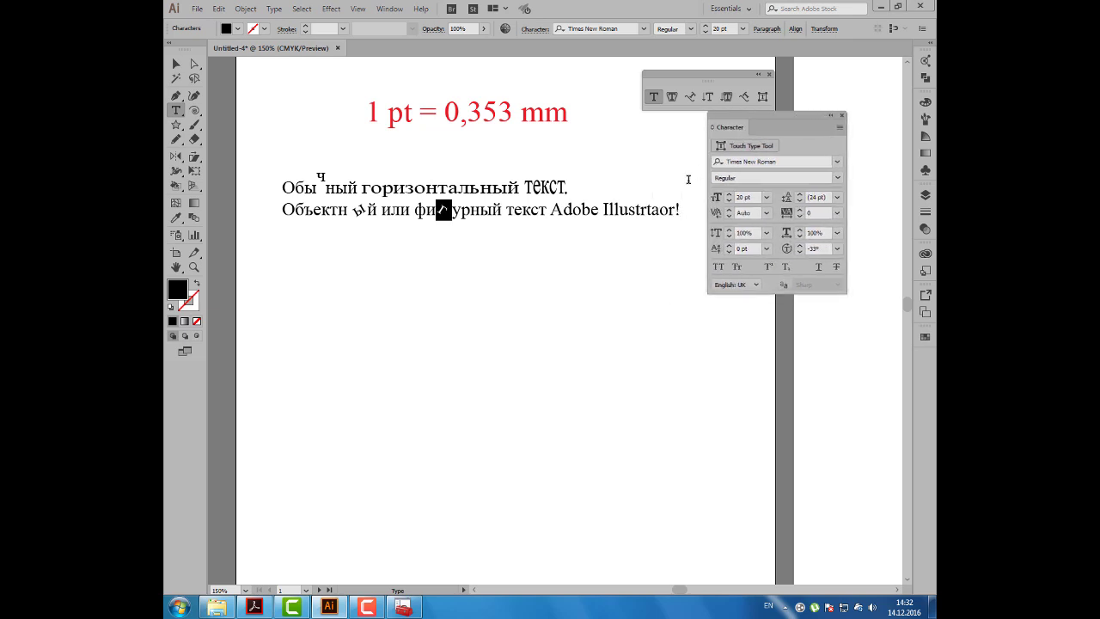
# Step: Set 'Illustrtaor' in small caps after briefly trying all caps
pyautogui.doubleClick(654, 209)
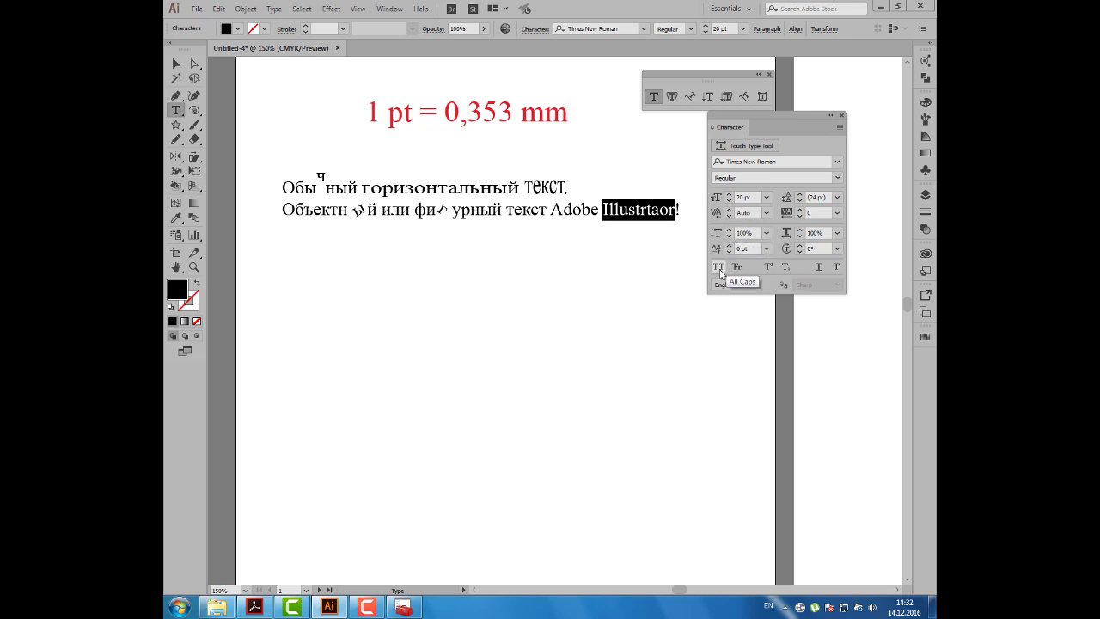
pyautogui.click(720, 268)
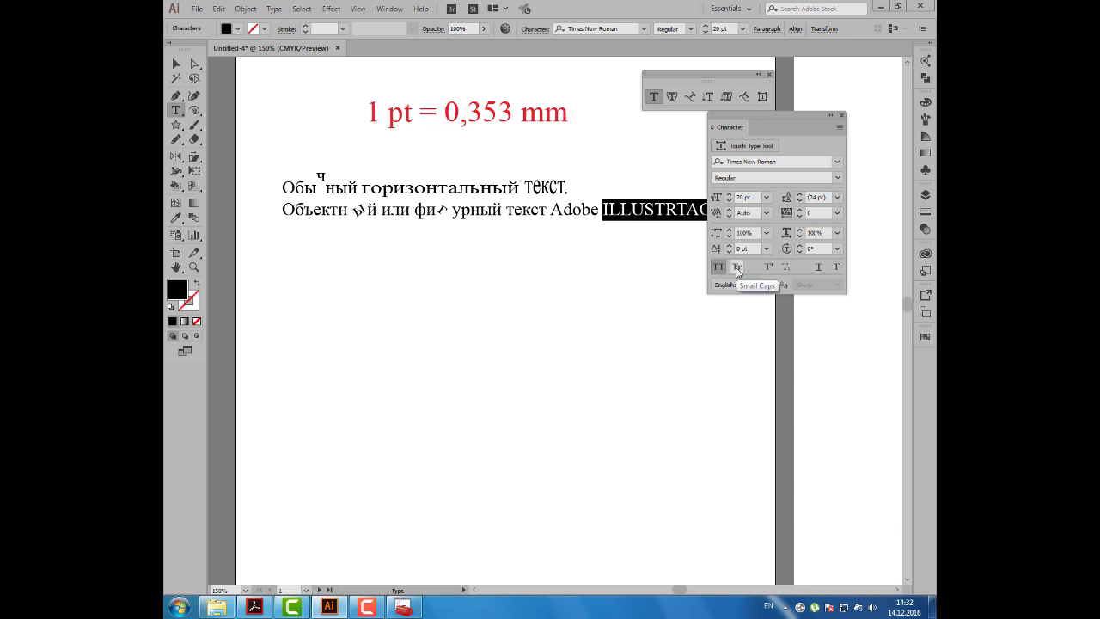
pyautogui.moveTo(732, 126); pyautogui.dragTo(750, 126)
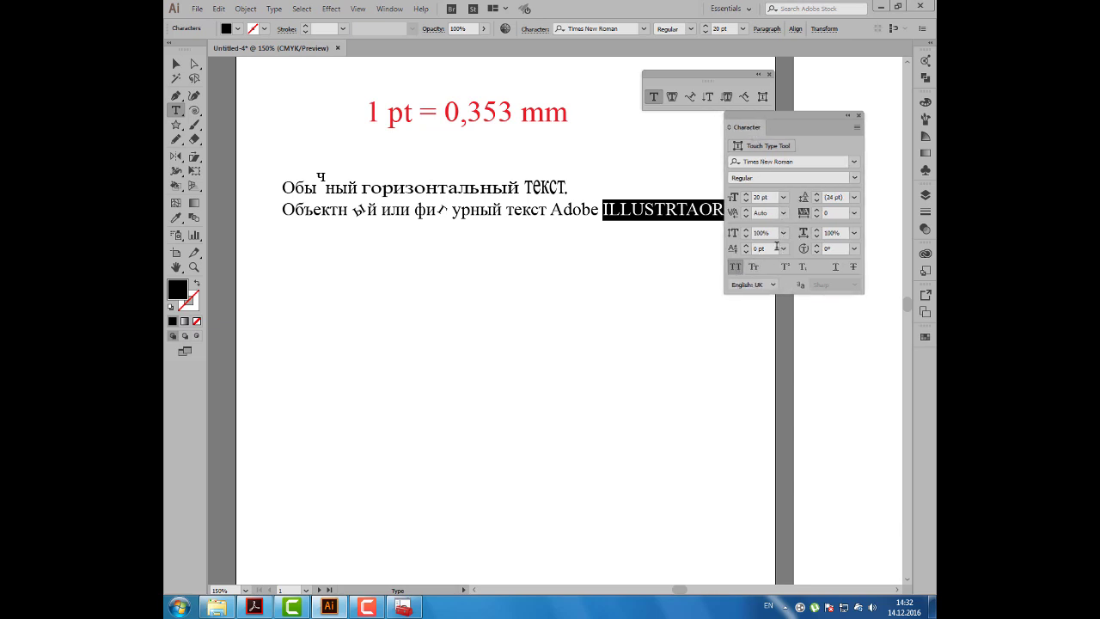
pyautogui.click(753, 268)
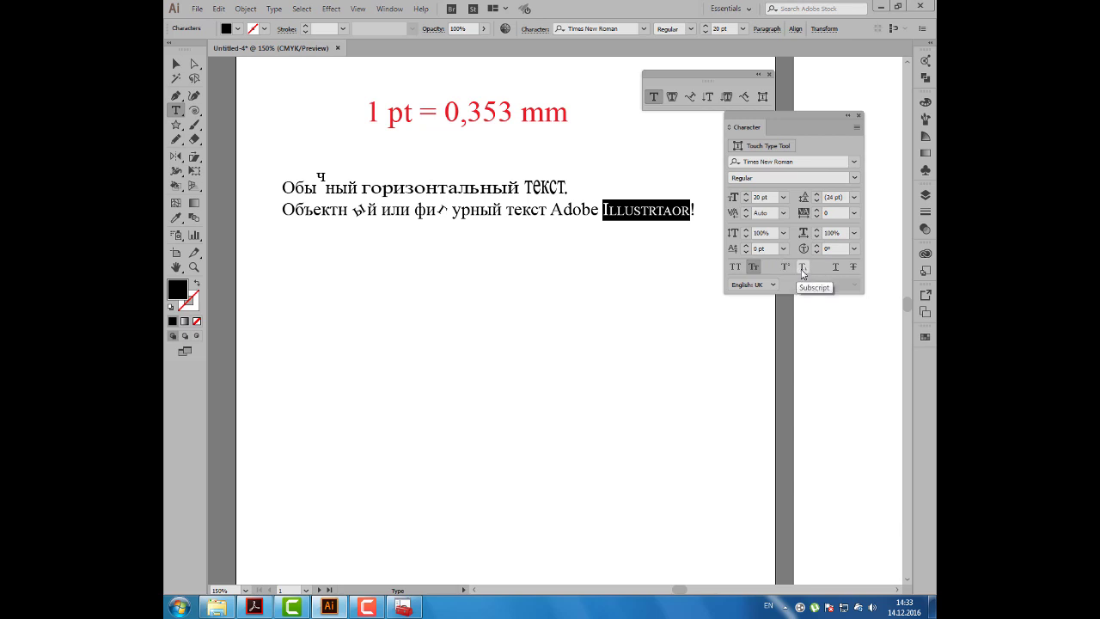
# Step: Underline and strike through 'Adobe', then nudge the text block slightly up-left
pyautogui.doubleClick(576, 211)
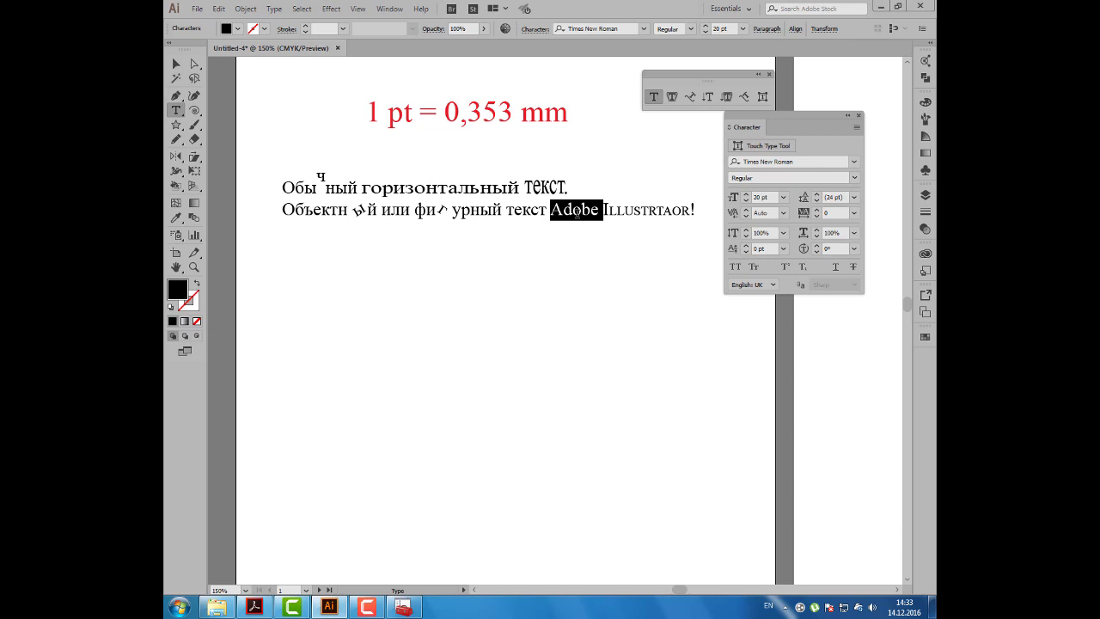
pyautogui.click(835, 266)
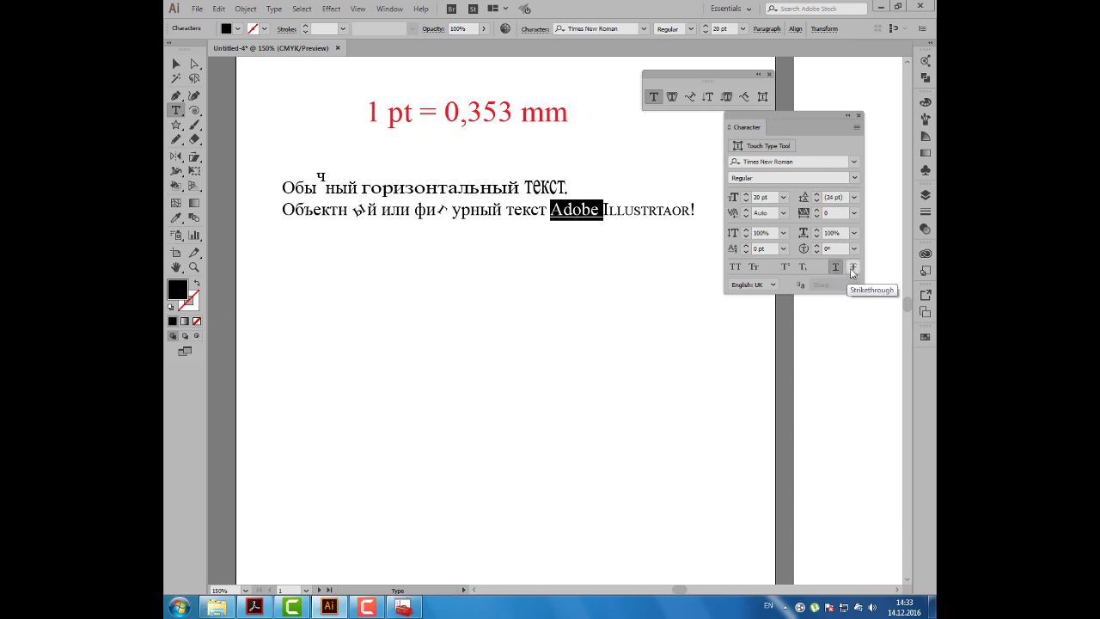
pyautogui.click(853, 268)
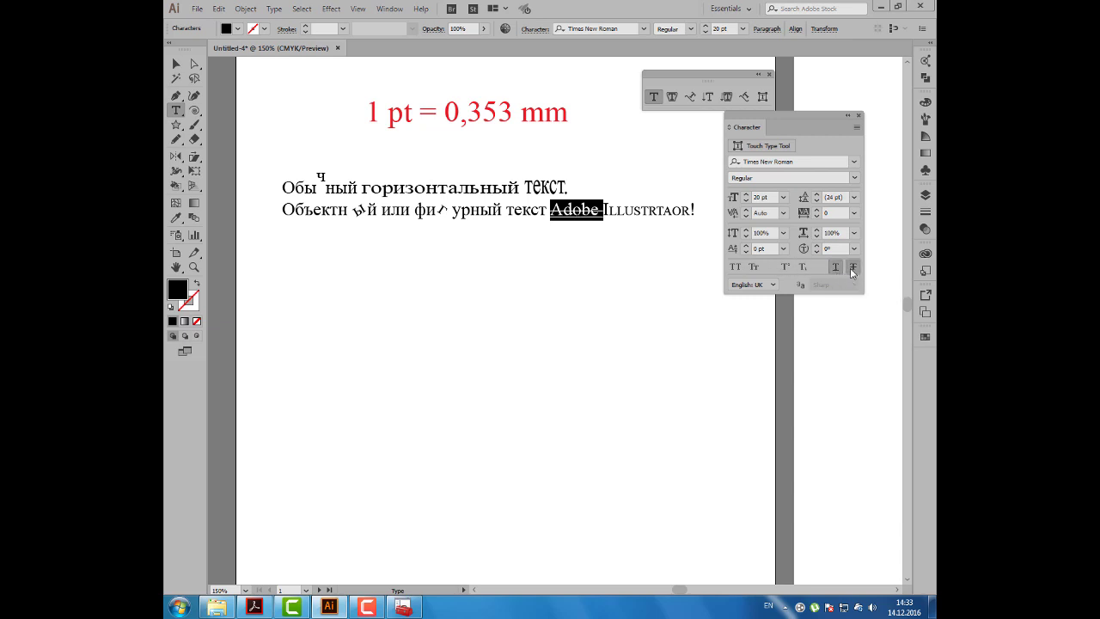
pyautogui.click(176, 64)
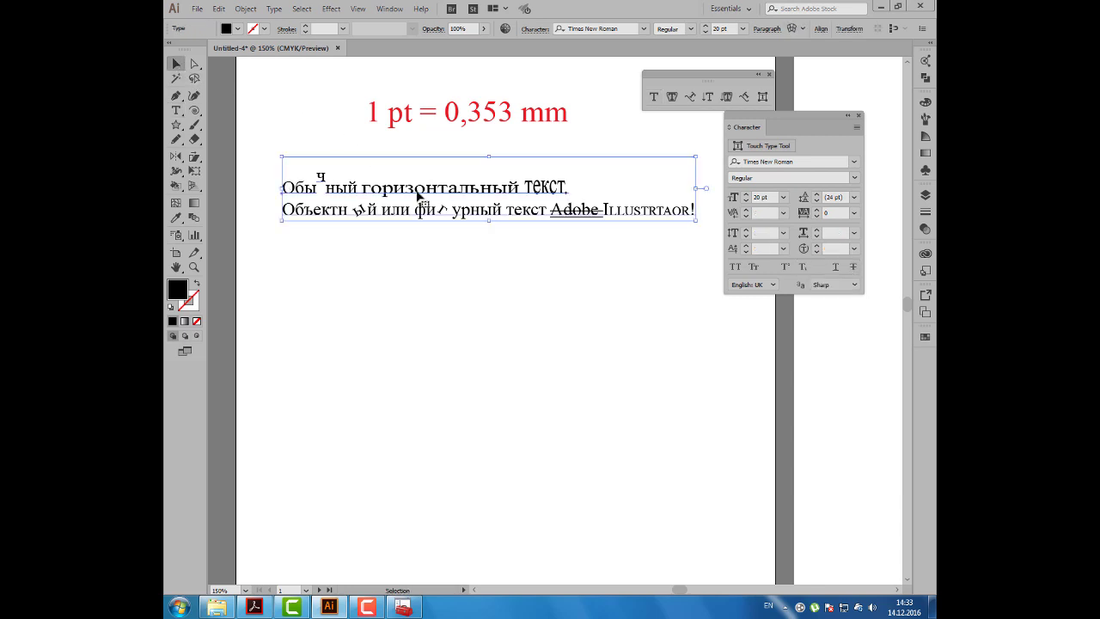
pyautogui.moveTo(414, 188); pyautogui.dragTo(404, 183)
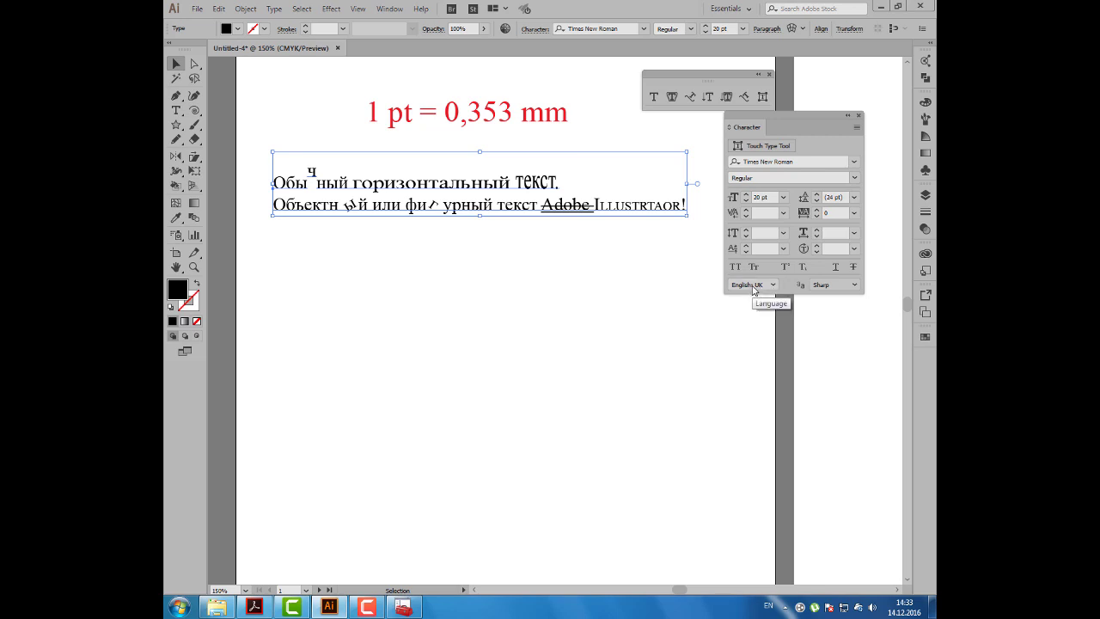
# Step: Change the text block's language from English: UK to Russian
pyautogui.click(773, 287)
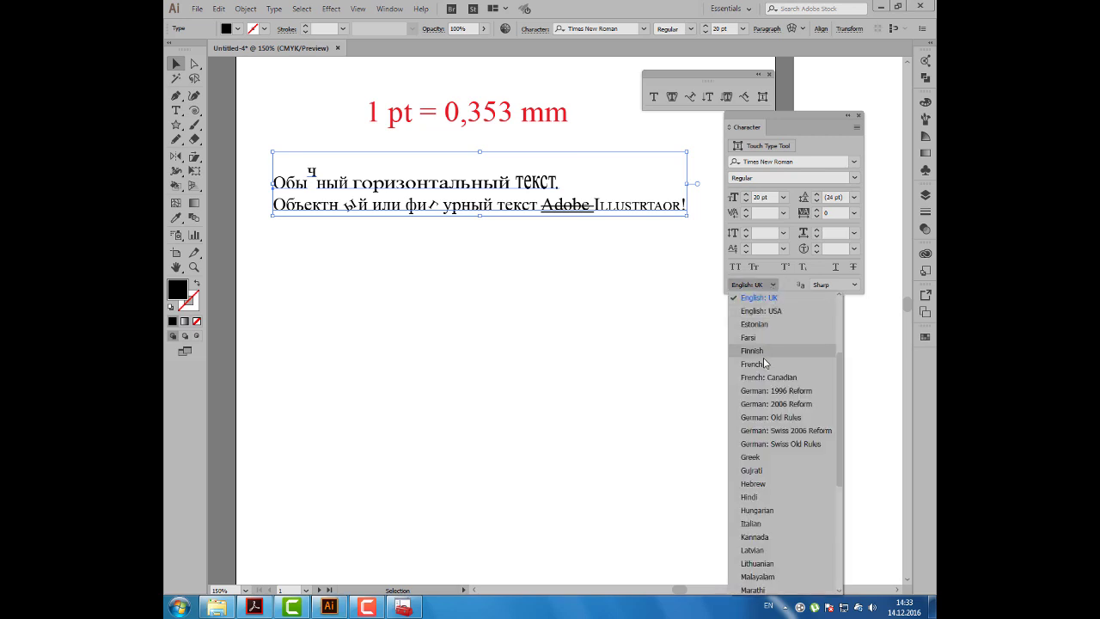
pyautogui.scroll(-6, 765, 363)
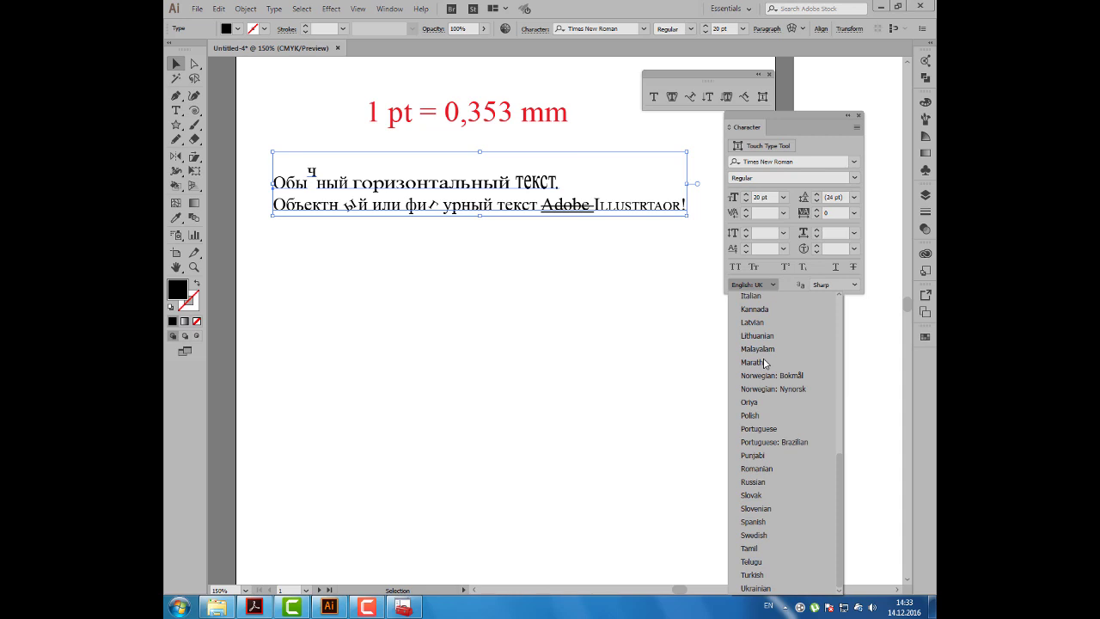
pyautogui.click(753, 482)
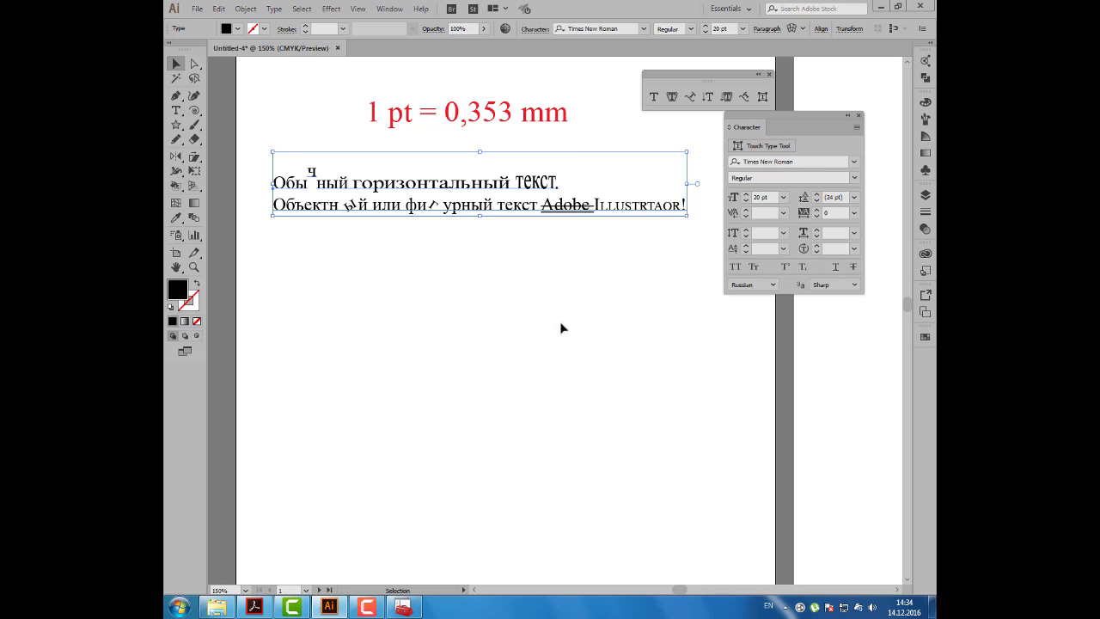
# Step: Type and erase trial text 'cvb xcv x', repositioning the Character panel lower beside the text
pyautogui.moveTo(791, 127); pyautogui.dragTo(708, 187)
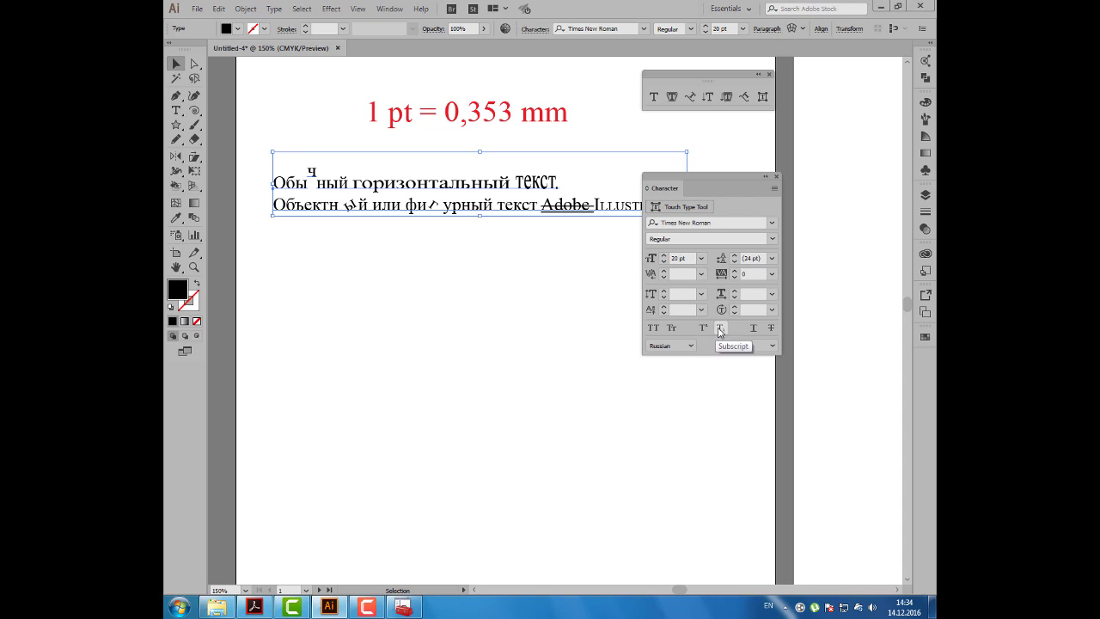
pyautogui.click(571, 315)
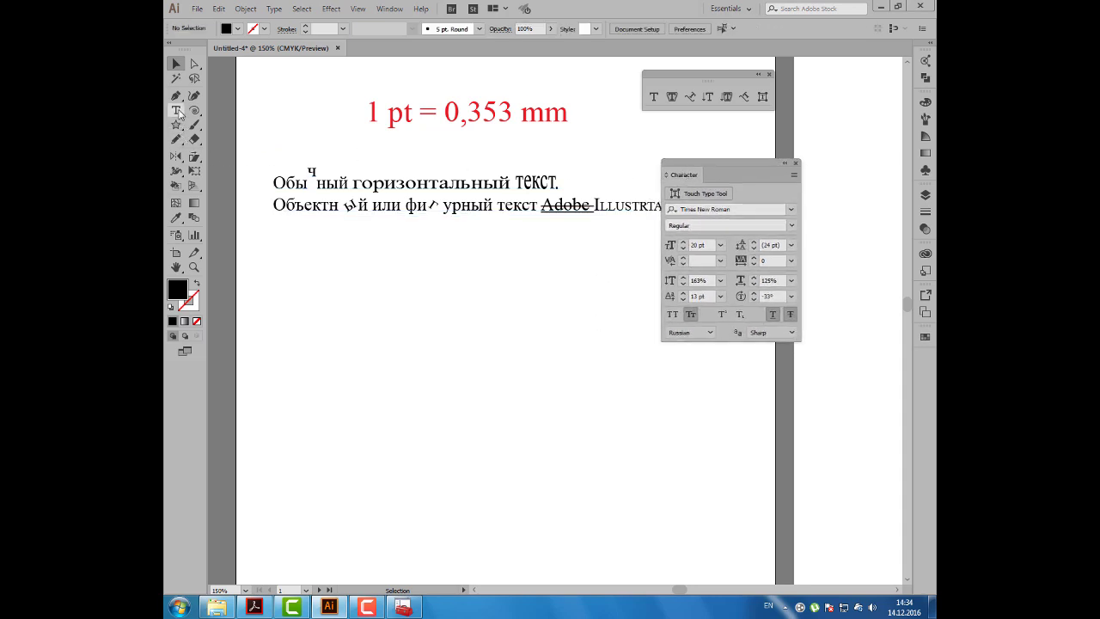
pyautogui.click(178, 111)
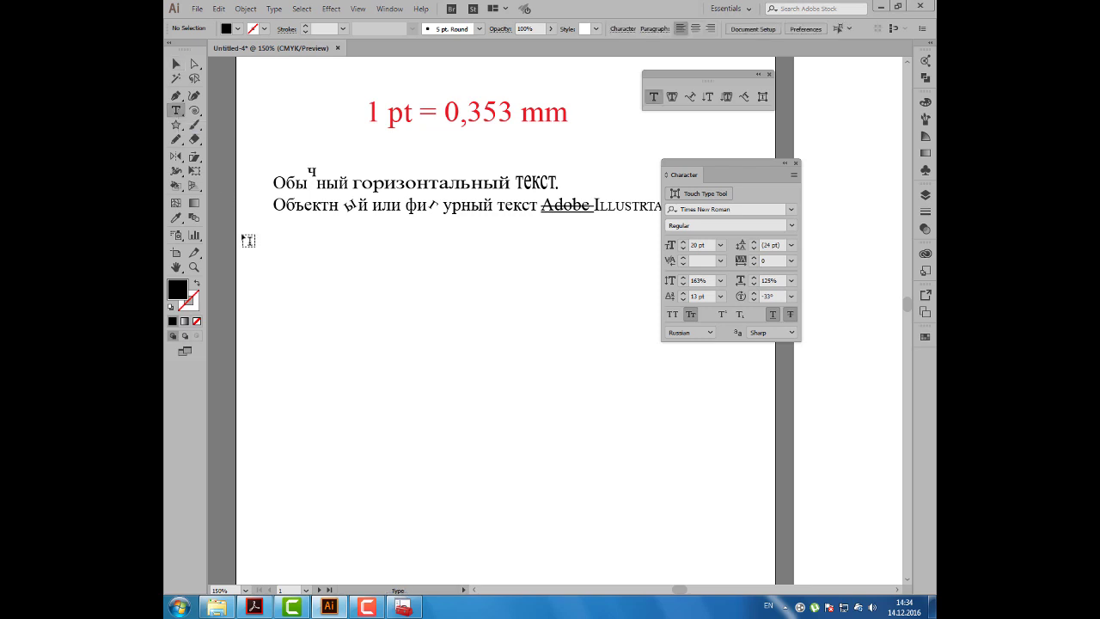
pyautogui.click(338, 355)
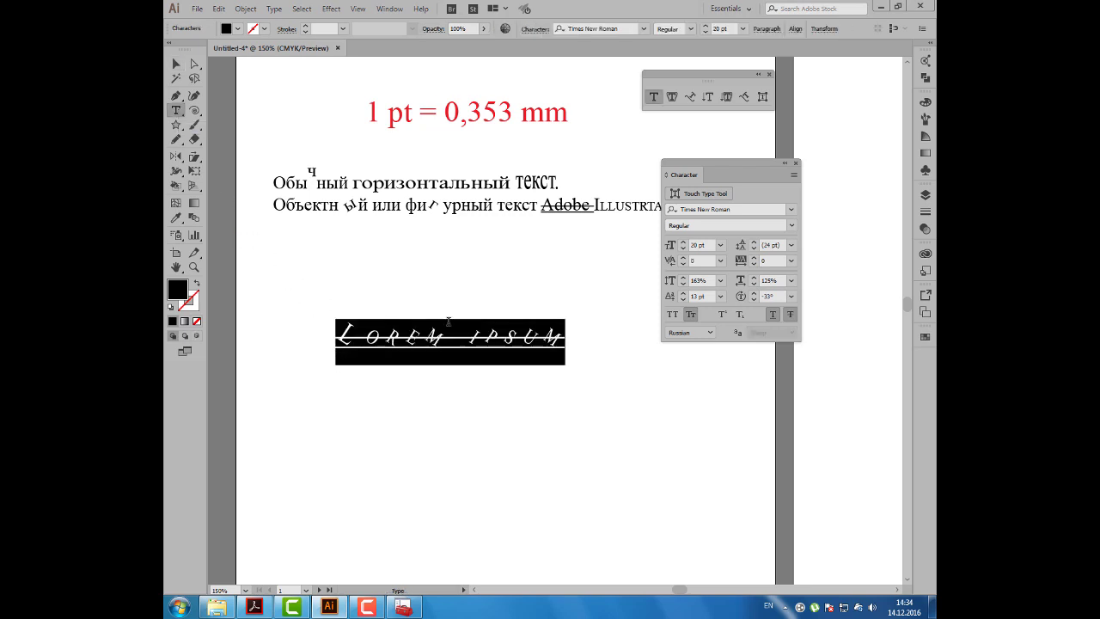
pyautogui.write('cvb xcv x')
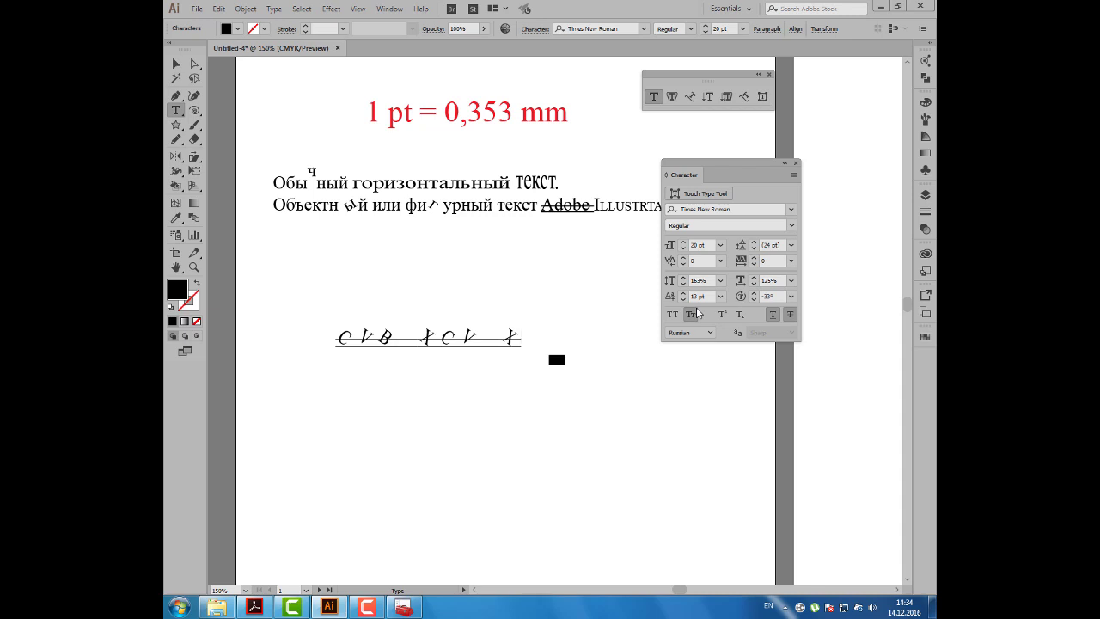
pyautogui.press('BackSpace')
pyautogui.press('BackSpace')
pyautogui.press('BackSpace')
pyautogui.press('BackSpace')
pyautogui.press('BackSpace')
pyautogui.press('BackSpace')
pyautogui.press('BackSpace')
pyautogui.press('BackSpace')
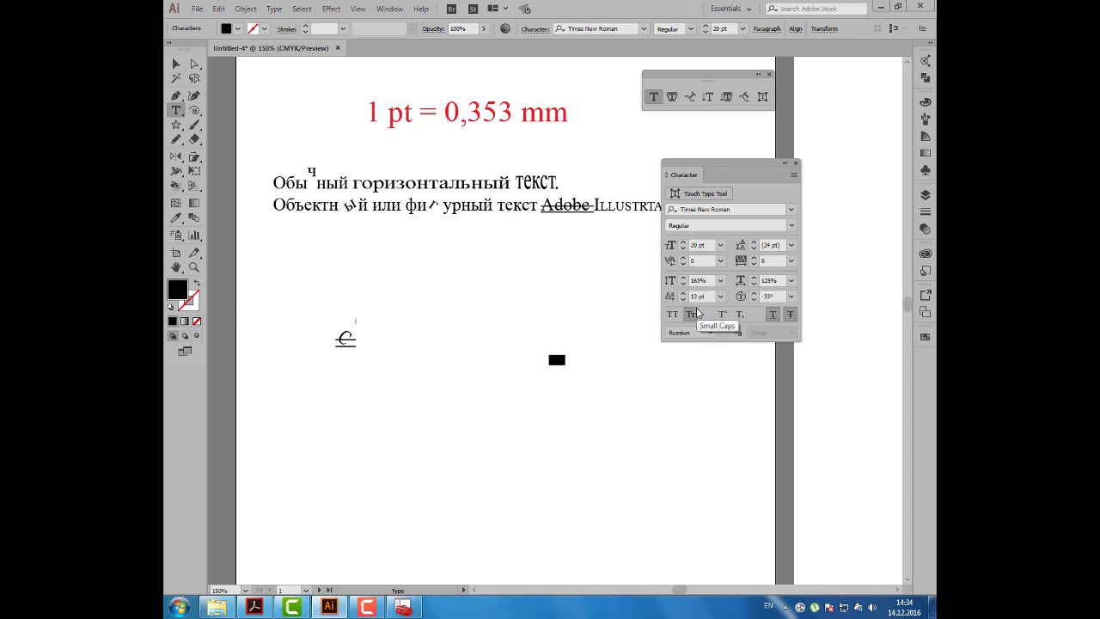
pyautogui.press('BackSpace')
pyautogui.moveTo(677, 179); pyautogui.dragTo(563, 268)
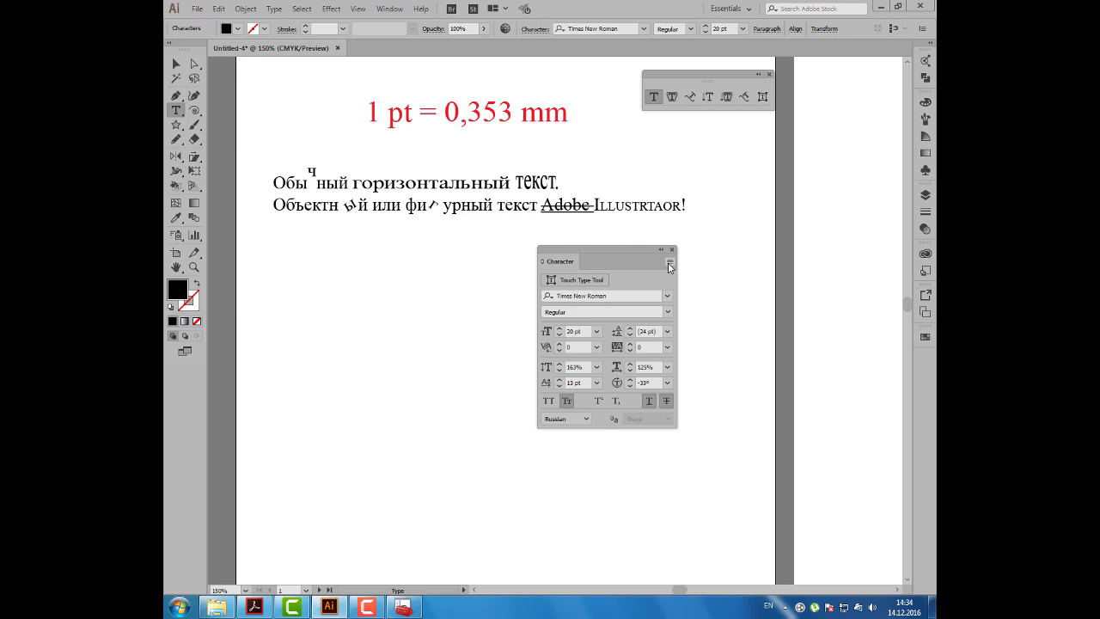
pyautogui.click(670, 263)
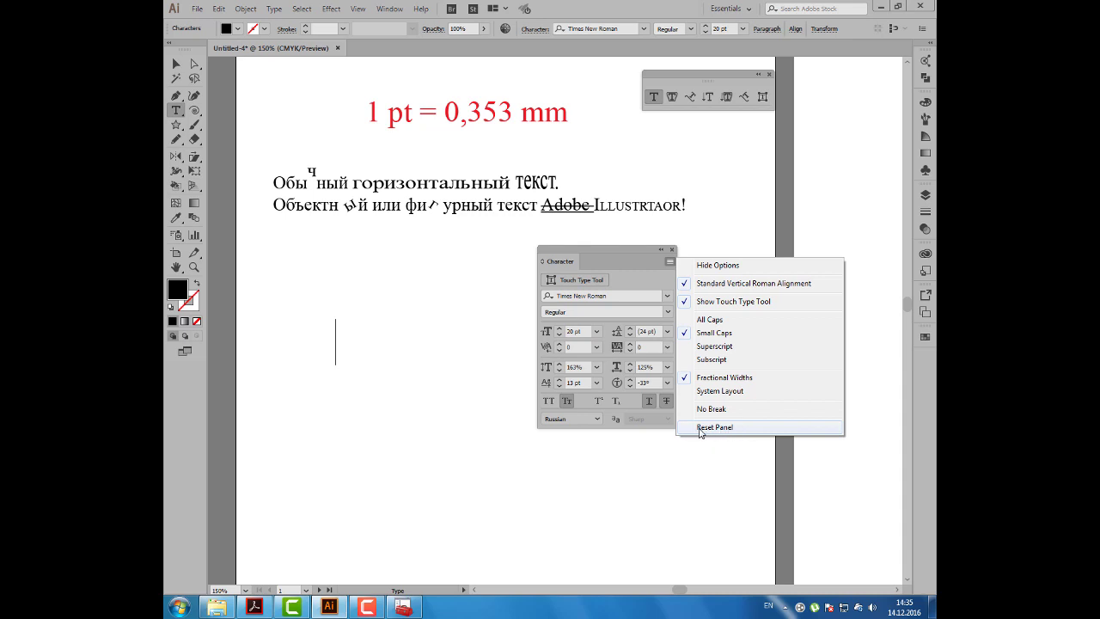
# Step: Reset the Character panel and type X² below the lines with a superscript 2
pyautogui.click(701, 430)
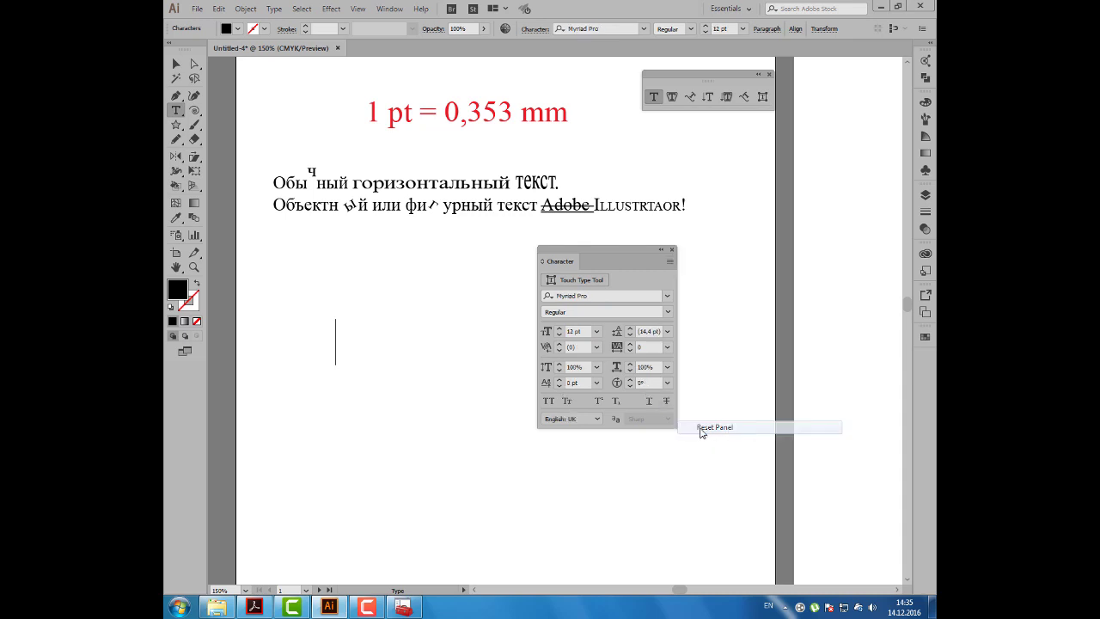
pyautogui.click(560, 328)
pyautogui.click(560, 329)
pyautogui.click(560, 328)
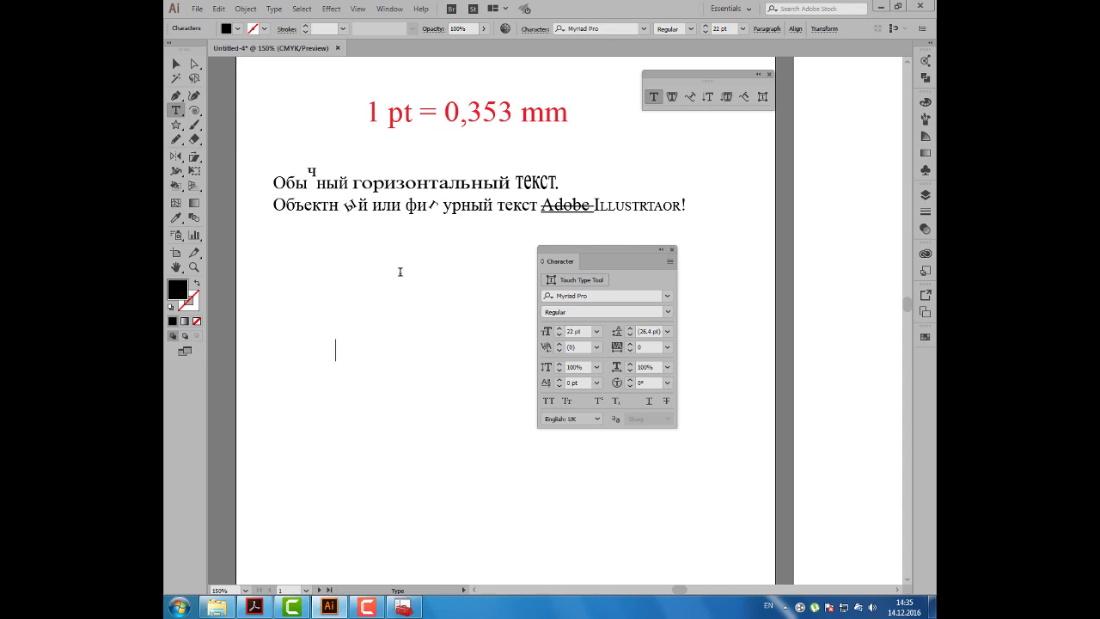
pyautogui.write('X2')
pyautogui.moveTo(347, 349); pyautogui.dragTo(372, 351)
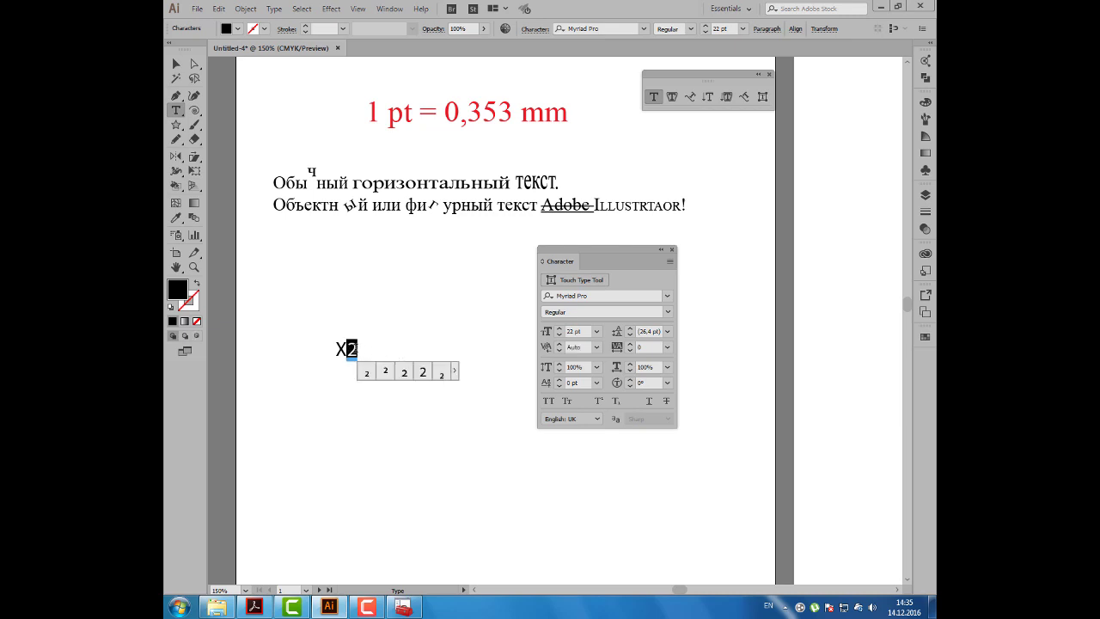
pyautogui.click(599, 402)
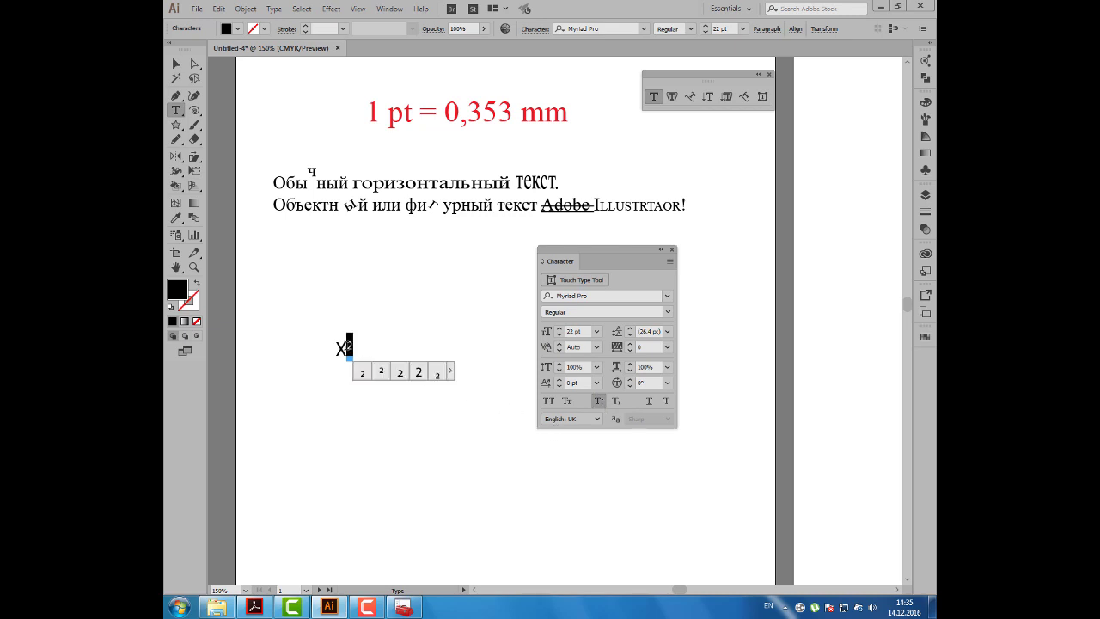
pyautogui.click(438, 374)
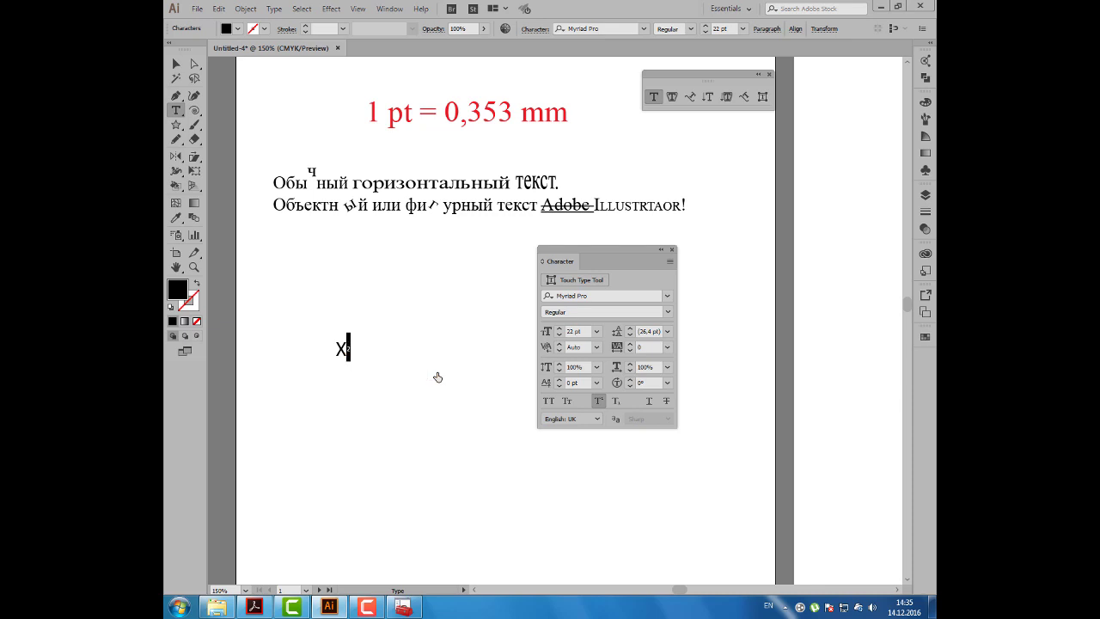
pyautogui.click(175, 64)
pyautogui.moveTo(286, 221); pyautogui.dragTo(250, 181)
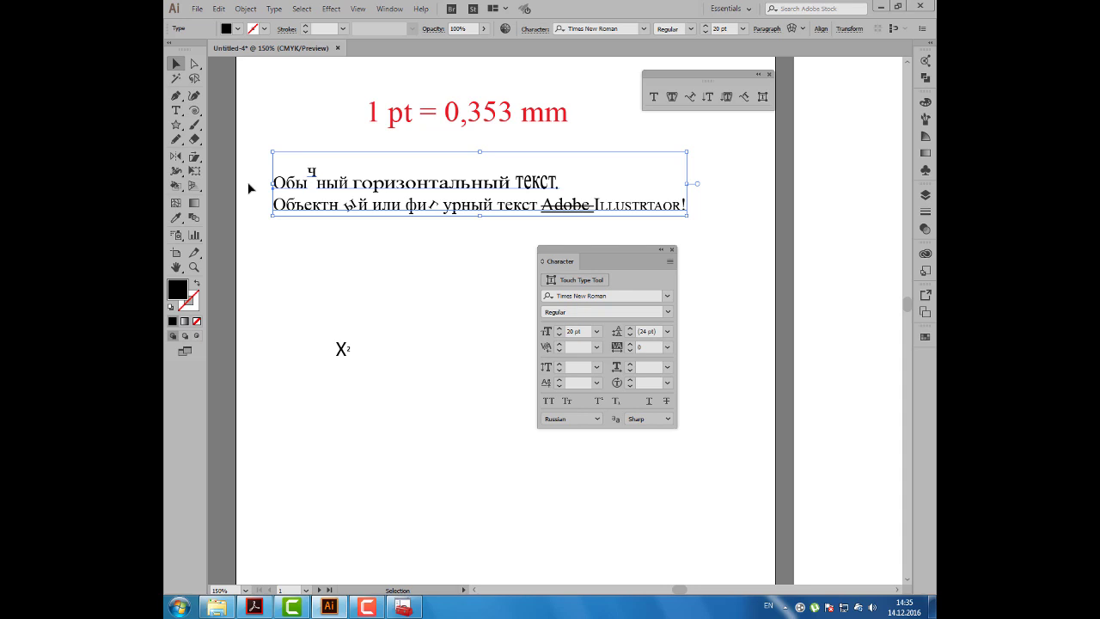
# Step: Type H2O at 27 pt right of X² and make its 2 subscript
pyautogui.click(176, 110)
pyautogui.click(416, 381)
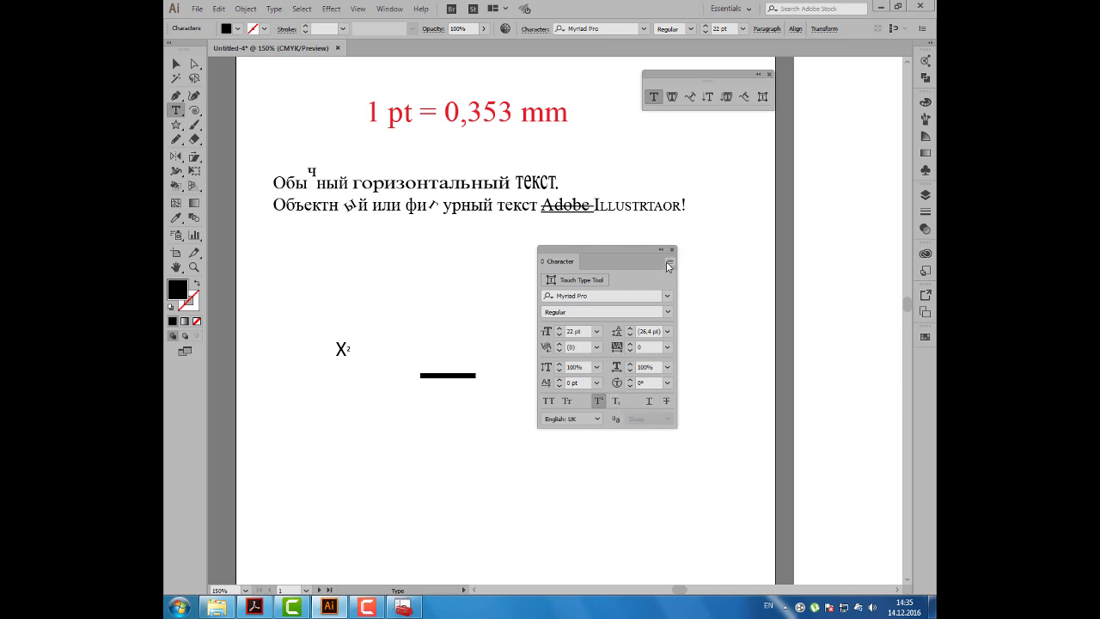
pyautogui.click(669, 262)
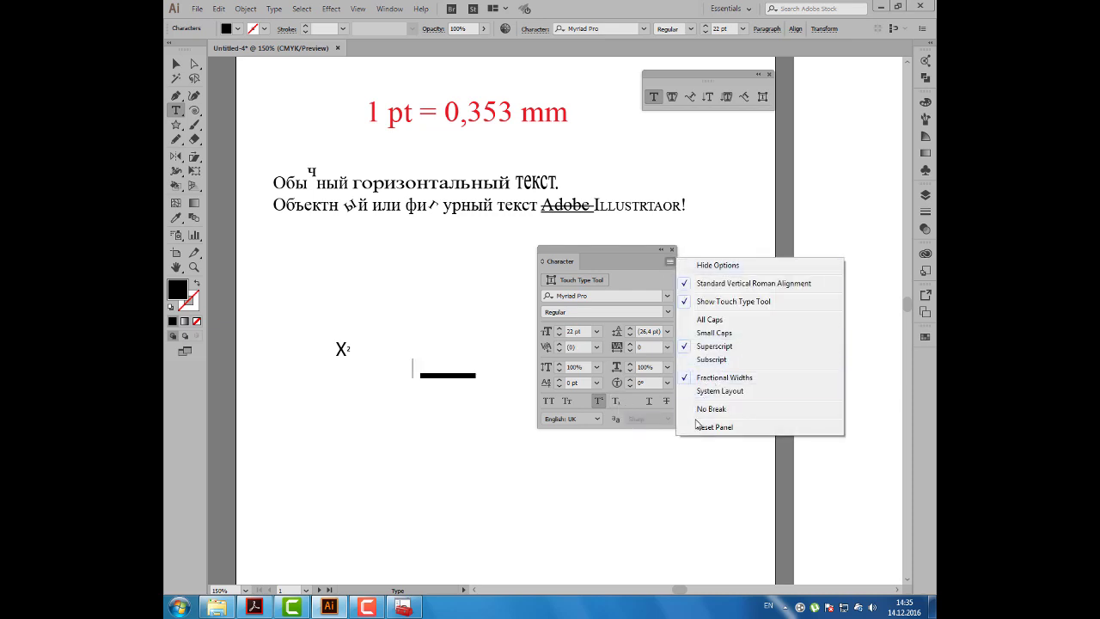
pyautogui.click(700, 427)
pyautogui.click(560, 328)
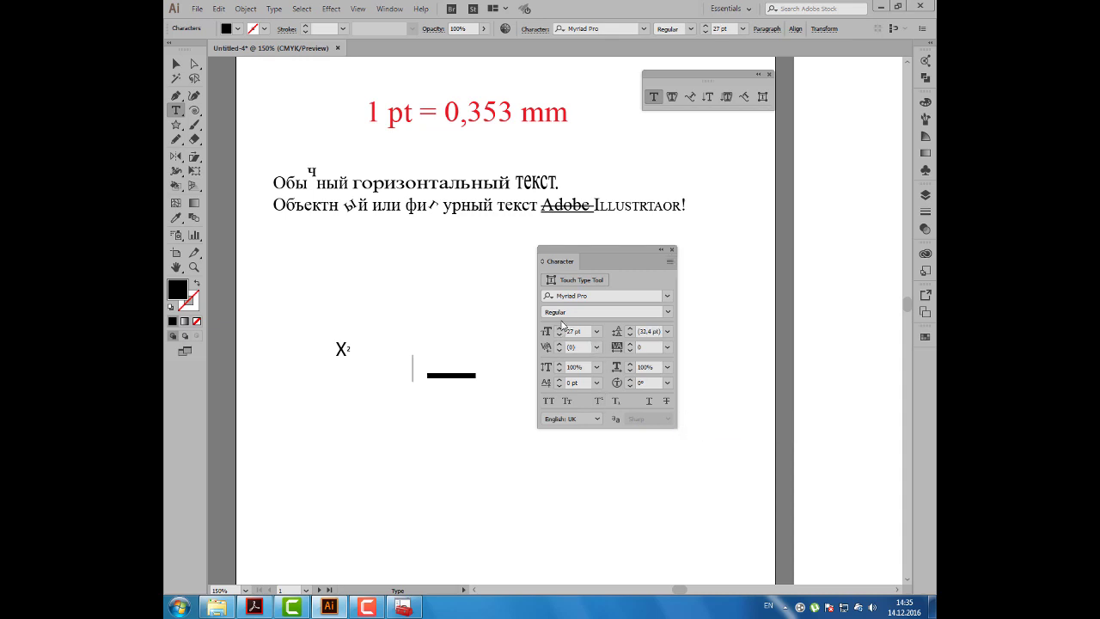
pyautogui.write('H2')
pyautogui.write('O')
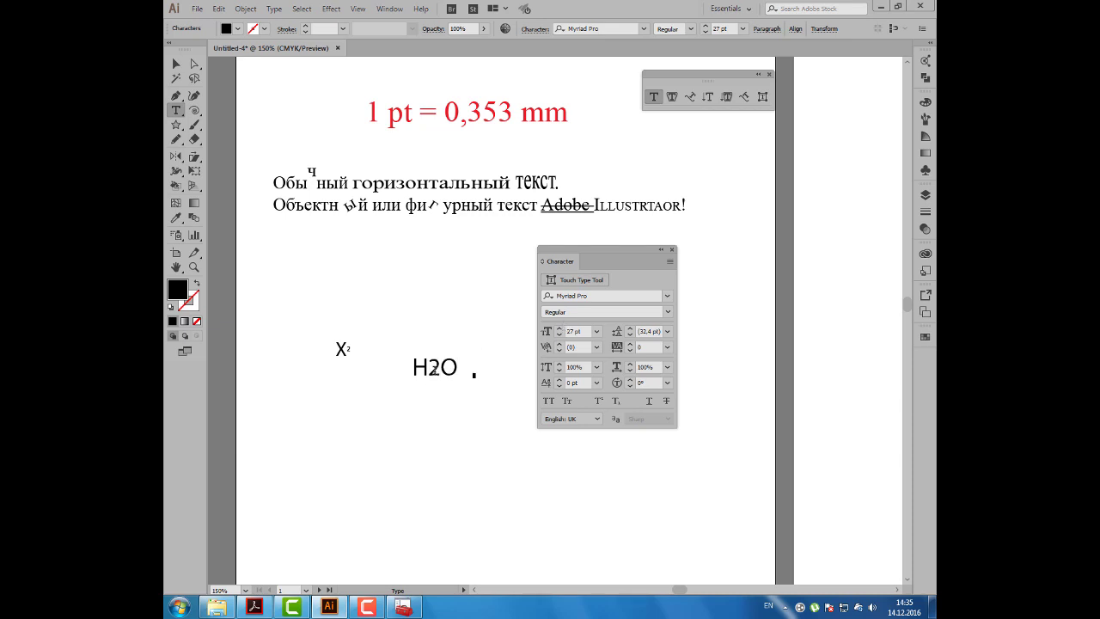
pyautogui.moveTo(428, 368); pyautogui.dragTo(441, 368)
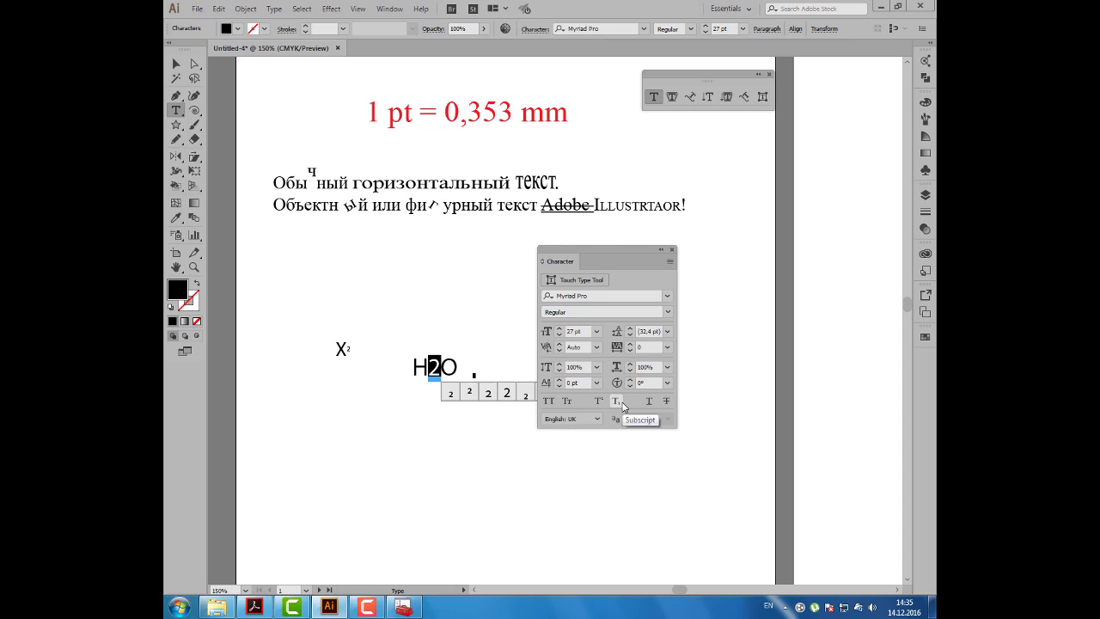
pyautogui.click(623, 407)
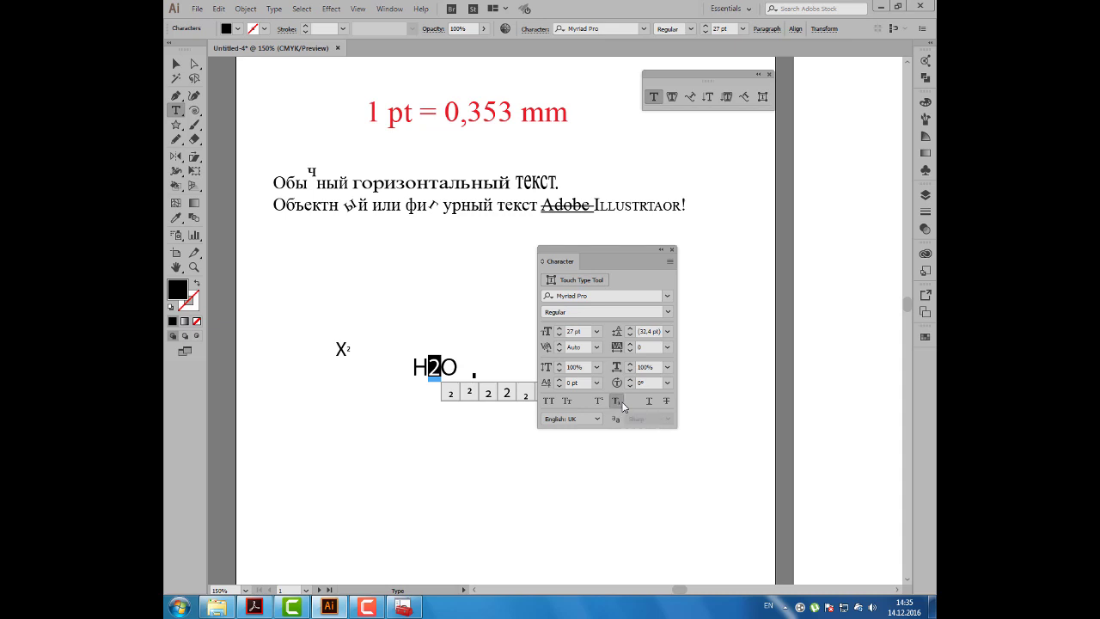